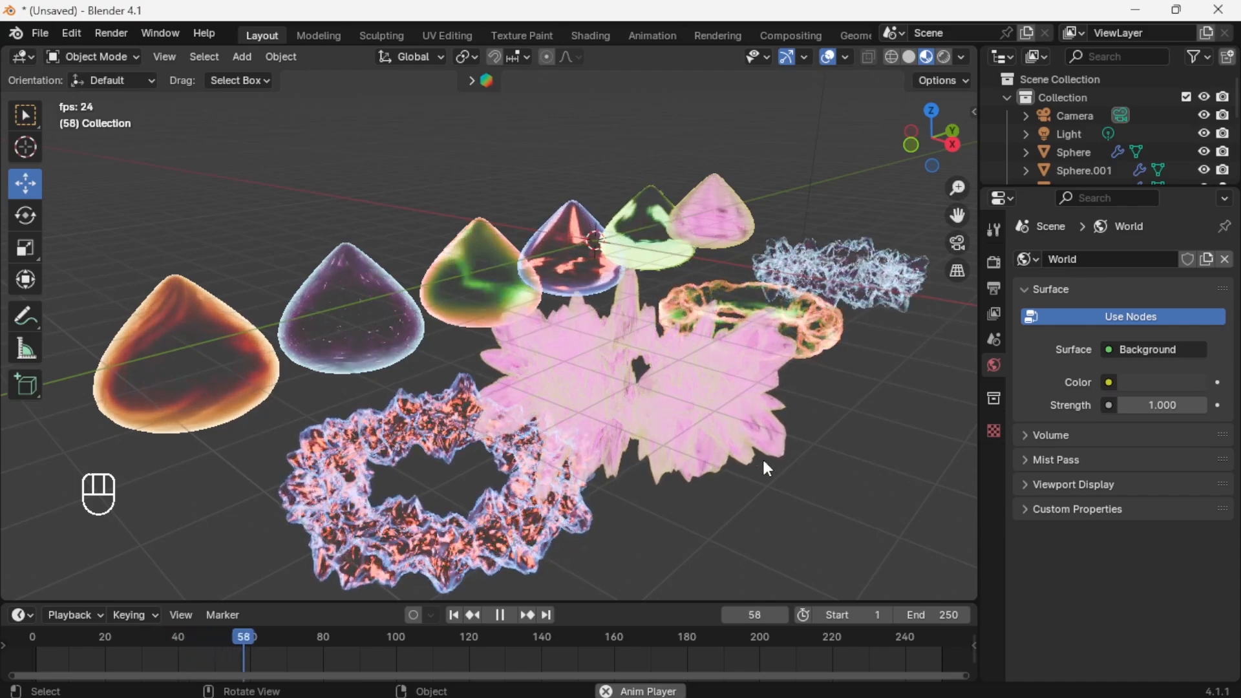
{"action": "middle_click_drag", "start_coordinate": [765, 464], "coordinate": [696, 343]}
{"action": "scroll", "coordinate": [694, 338], "scroll_direction": "up", "scroll_amount": 2}
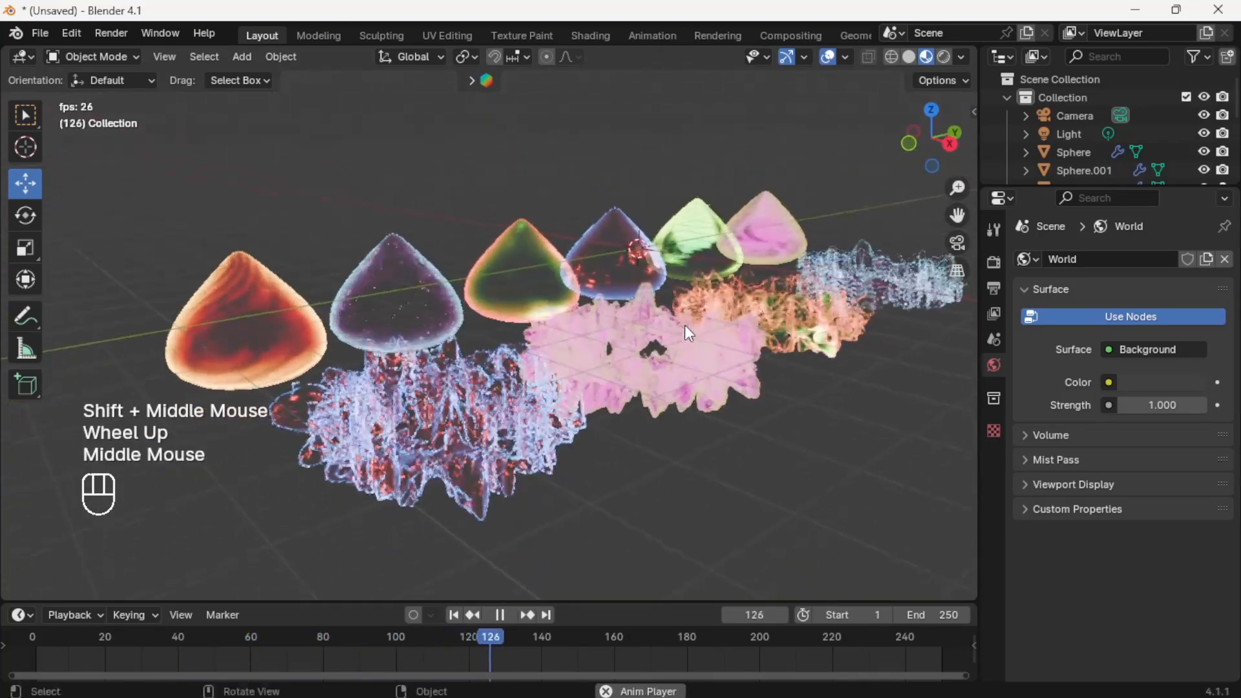
{"action": "mouse_move", "coordinate": [569, 379]}
{"action": "middle_mouse_down"}
{"action": "mouse_move", "coordinate": [577, 397]}
{"action": "mouse_move", "coordinate": [585, 383]}
{"action": "middle_mouse_up"}
{"action": "middle_click_drag", "start_coordinate": [585, 383], "coordinate": [607, 364], "text": "shift"}
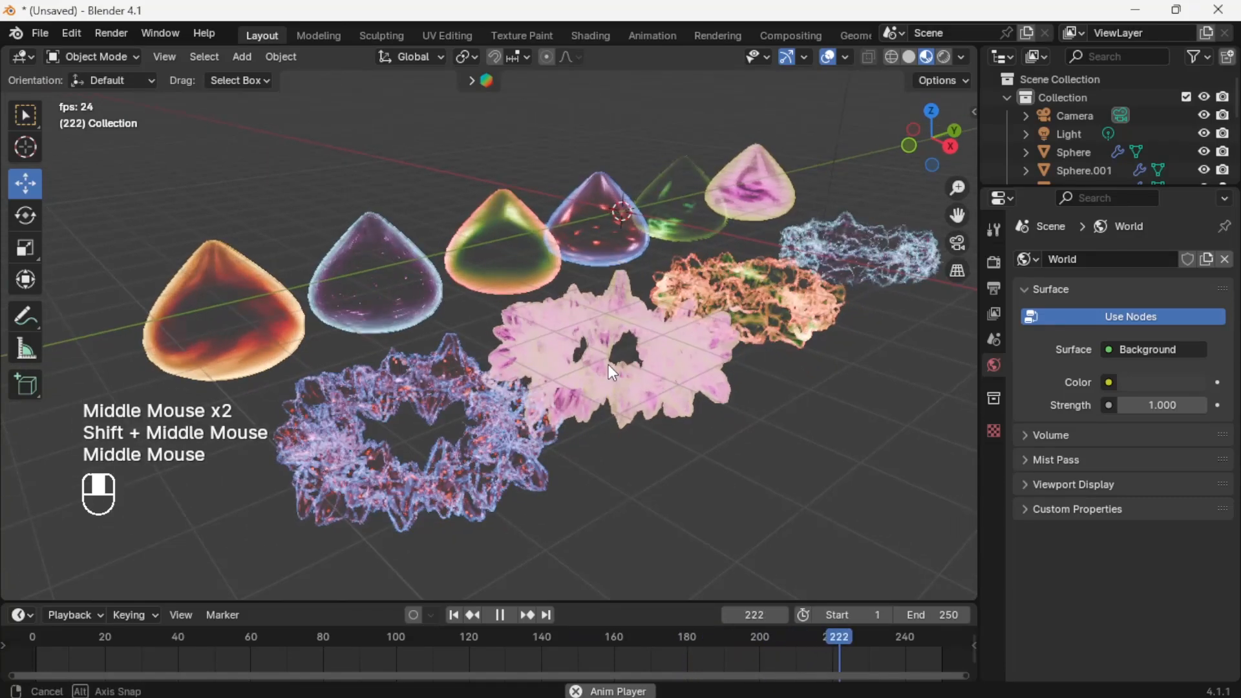
{"action": "left_click", "coordinate": [636, 485]}
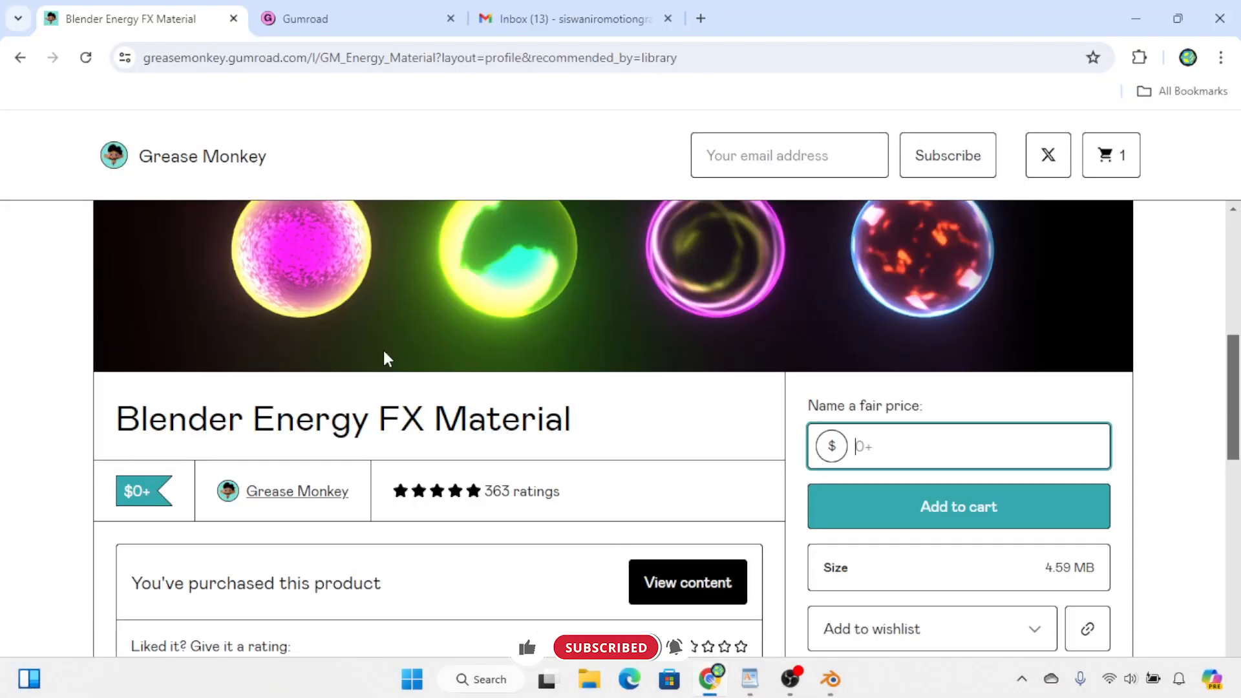
Enter 0 dollars as the price for the Blender Energy FX Material on its Gumroad product page.
{"action": "scroll", "coordinate": [400, 369], "scroll_direction": "up", "scroll_amount": 1}
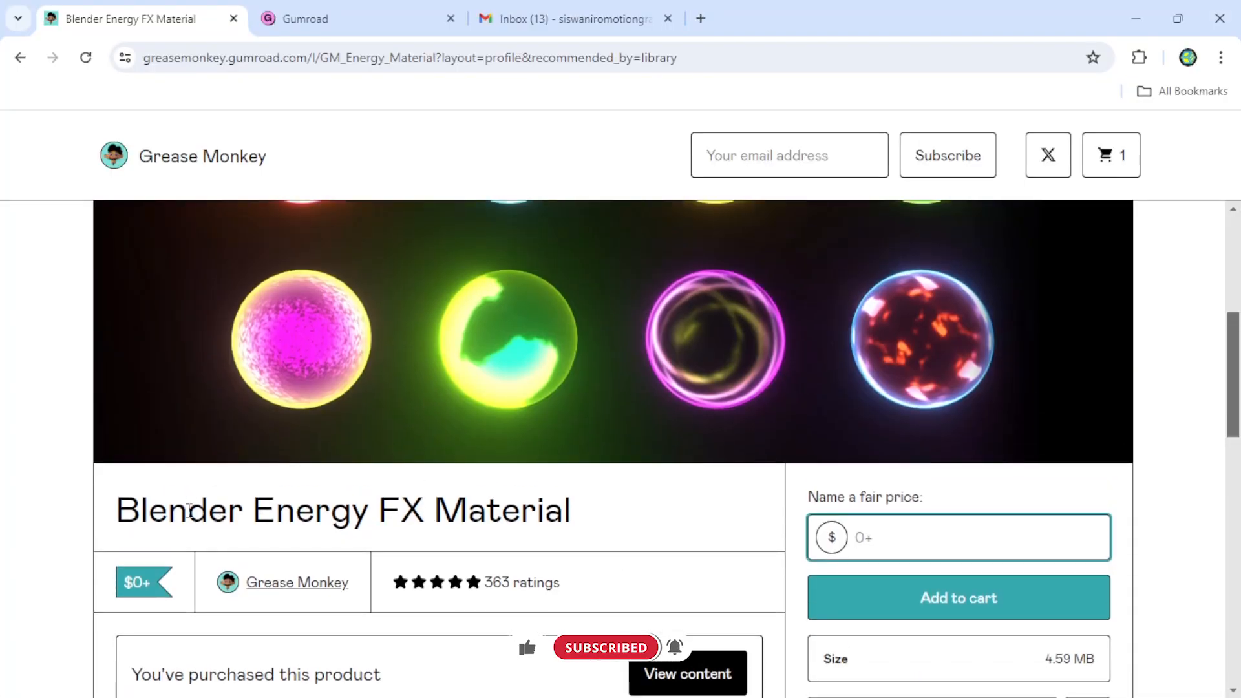
{"action": "scroll", "coordinate": [473, 504], "scroll_direction": "up", "scroll_amount": 2}
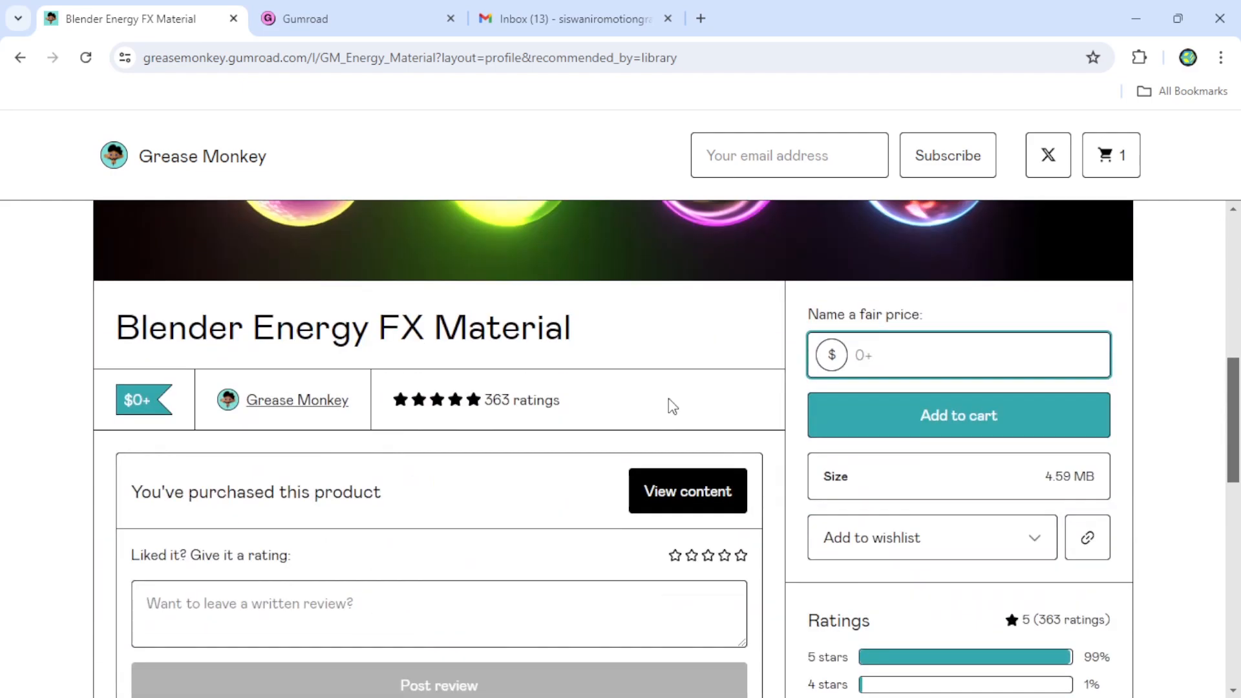
{"action": "scroll", "coordinate": [668, 399], "scroll_direction": "up", "scroll_amount": 4}
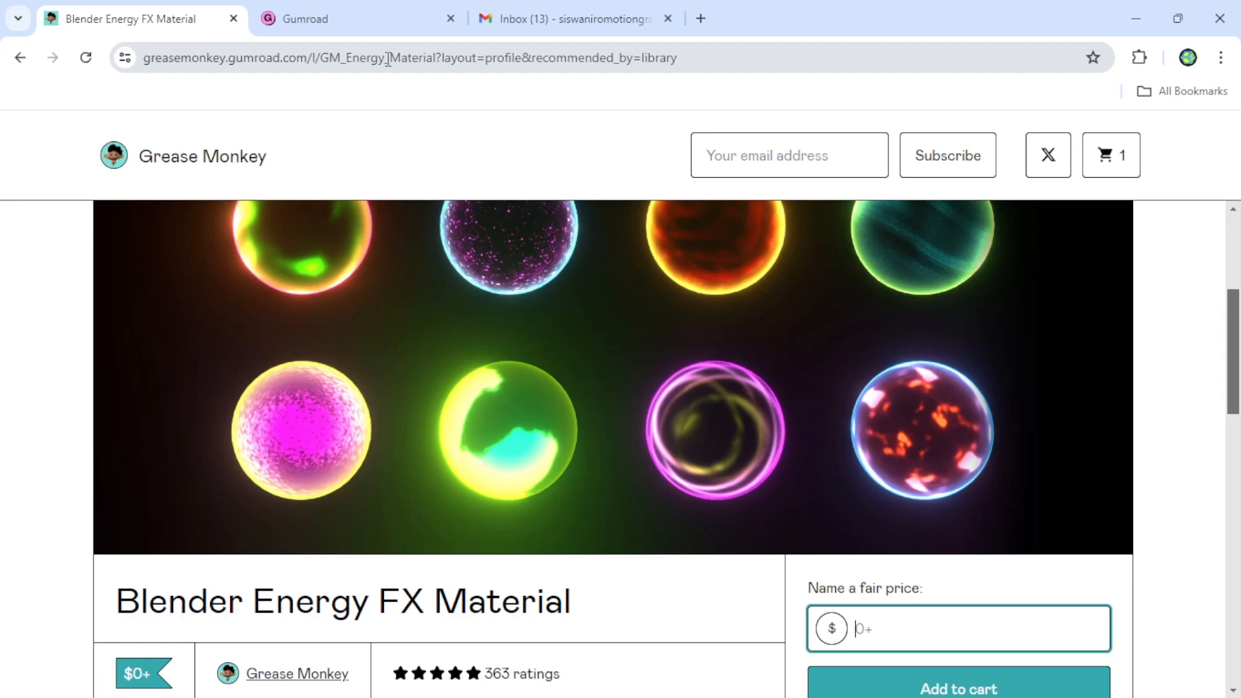
{"action": "scroll", "coordinate": [472, 494], "scroll_direction": "up", "scroll_amount": 4}
{"action": "scroll", "coordinate": [343, 421], "scroll_direction": "down", "scroll_amount": 3}
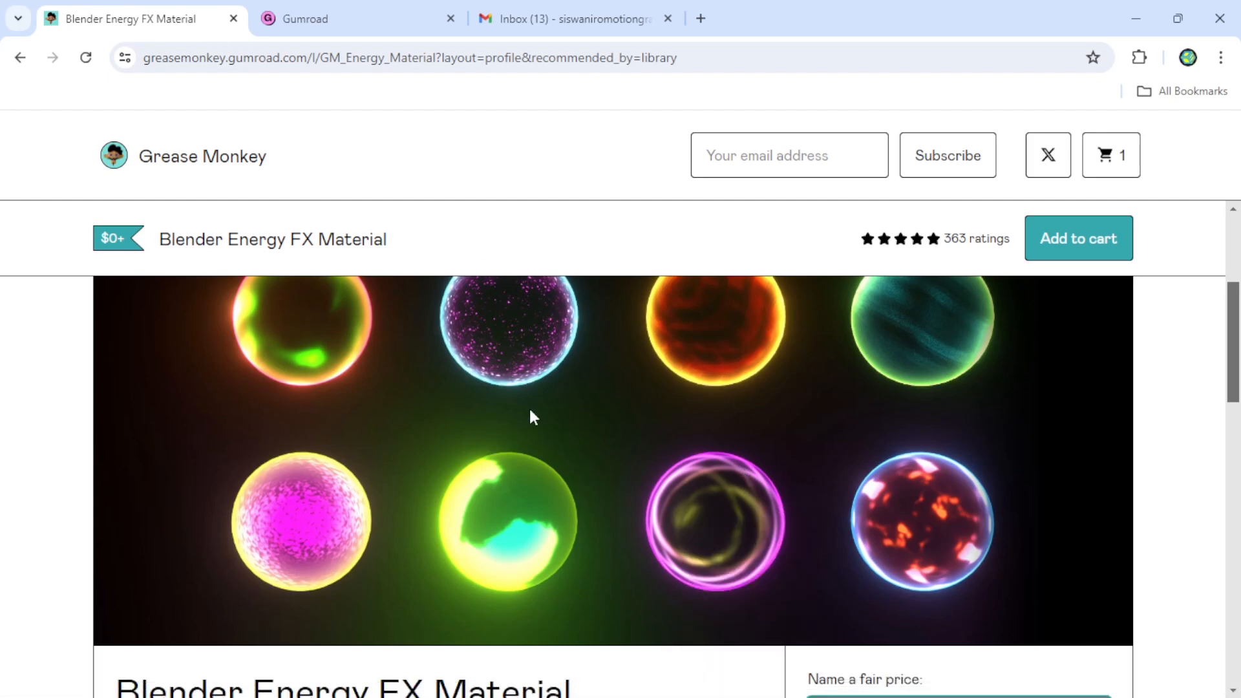
{"action": "scroll", "coordinate": [611, 399], "scroll_direction": "down", "scroll_amount": 4}
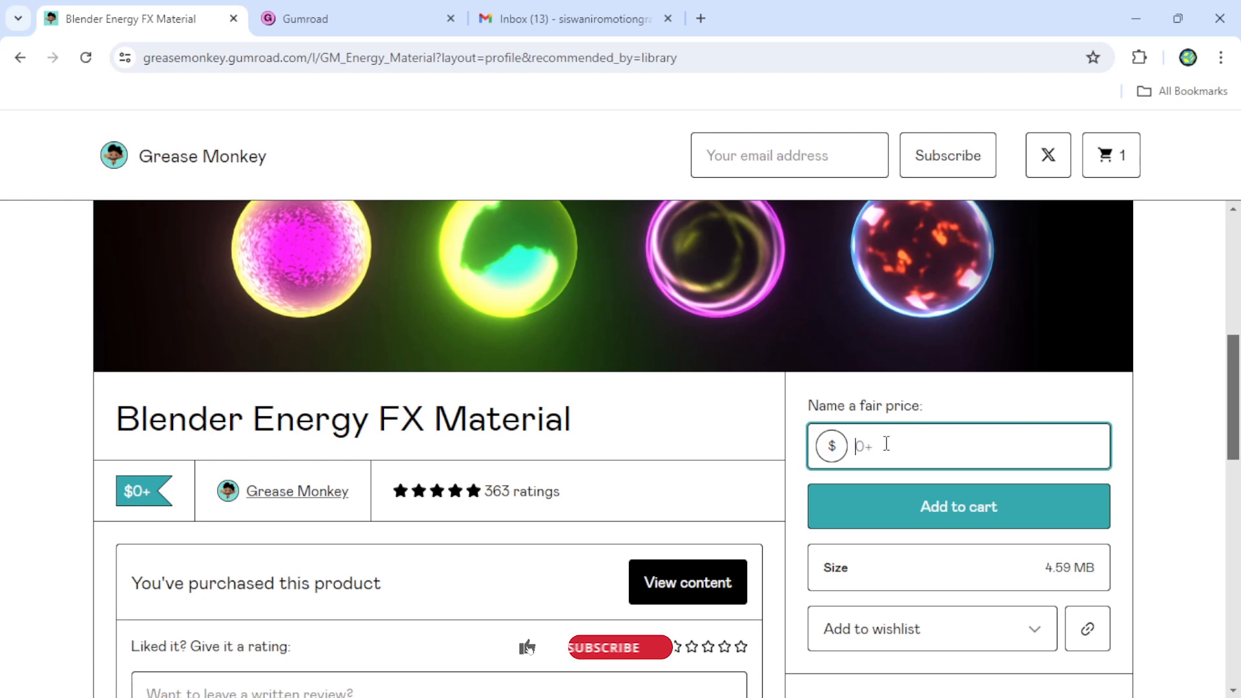
{"action": "type", "text": "0"}
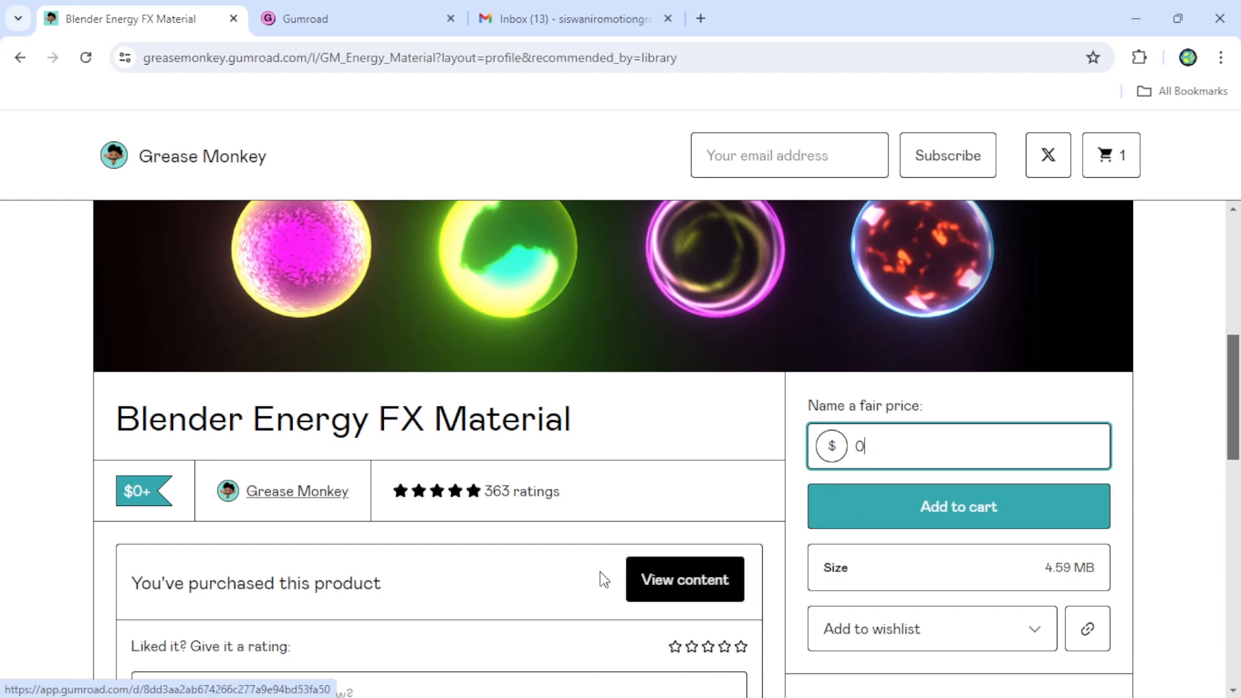
Select a five-star rating for the Blender Energy FX Material.
{"action": "scroll", "coordinate": [596, 571], "scroll_direction": "down", "scroll_amount": 3}
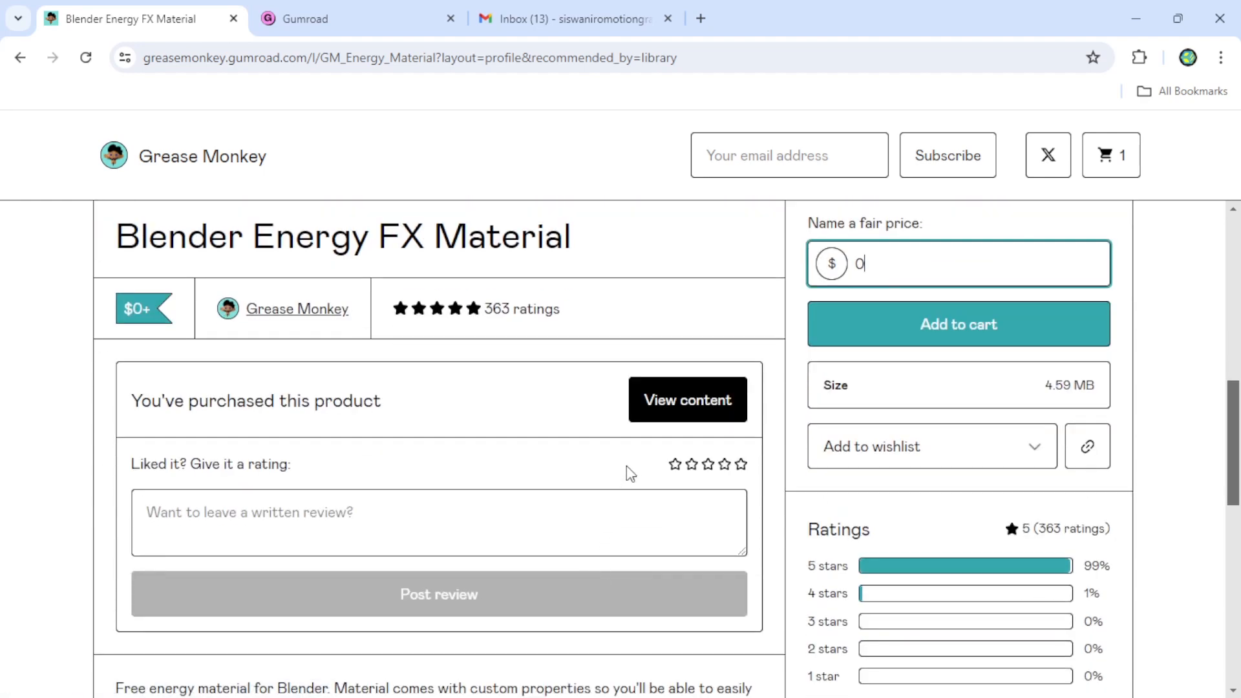
{"action": "left_click", "coordinate": [741, 465]}
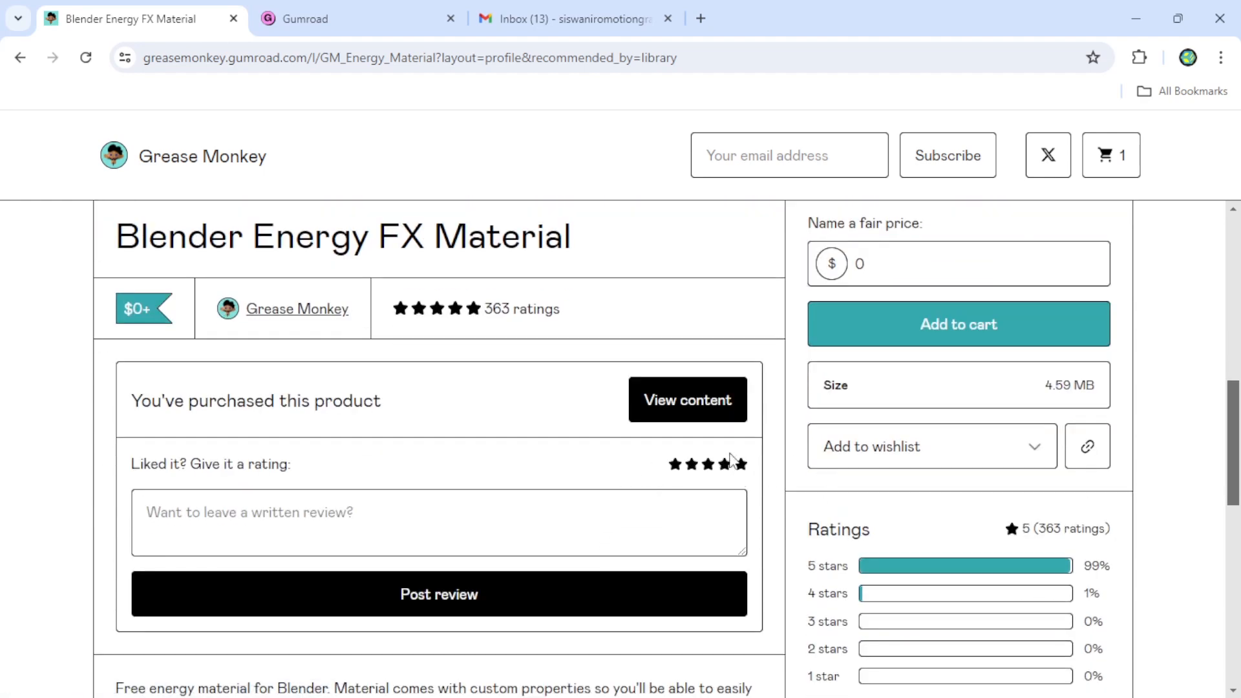
{"action": "scroll", "coordinate": [886, 445], "scroll_direction": "up", "scroll_amount": 3}
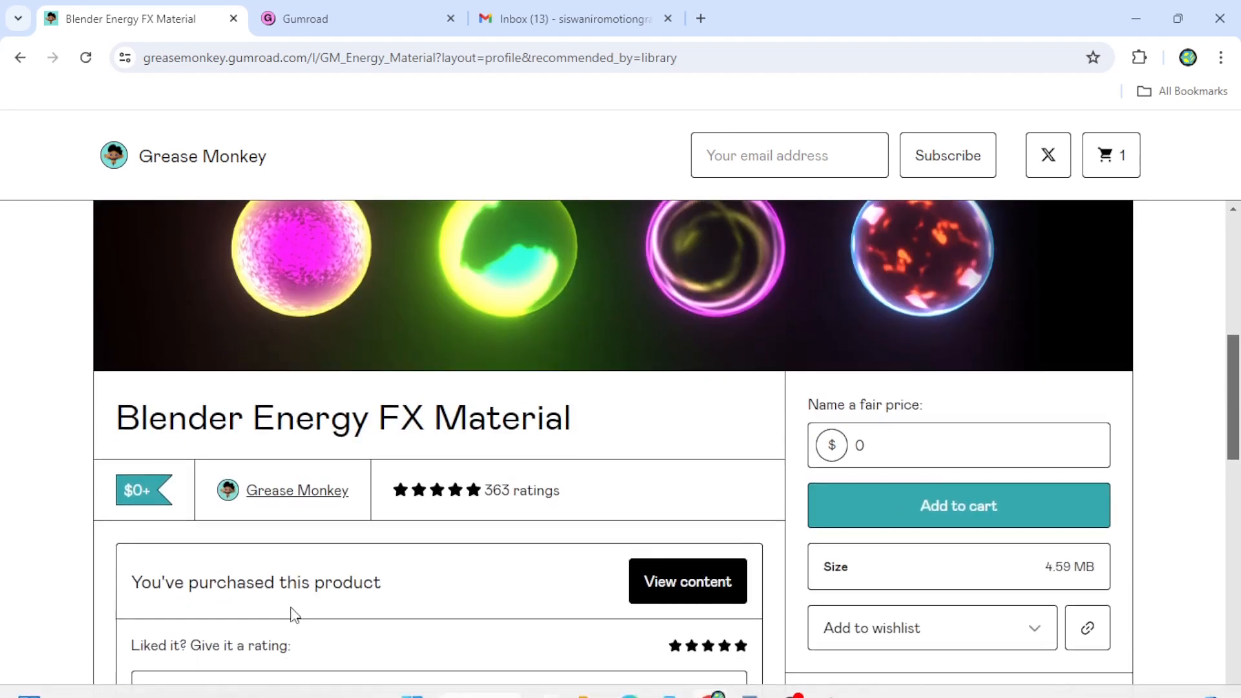
Add the material to the cart and complete the free checkout with the buyer's email address.
{"action": "scroll", "coordinate": [298, 582], "scroll_direction": "down", "scroll_amount": 6}
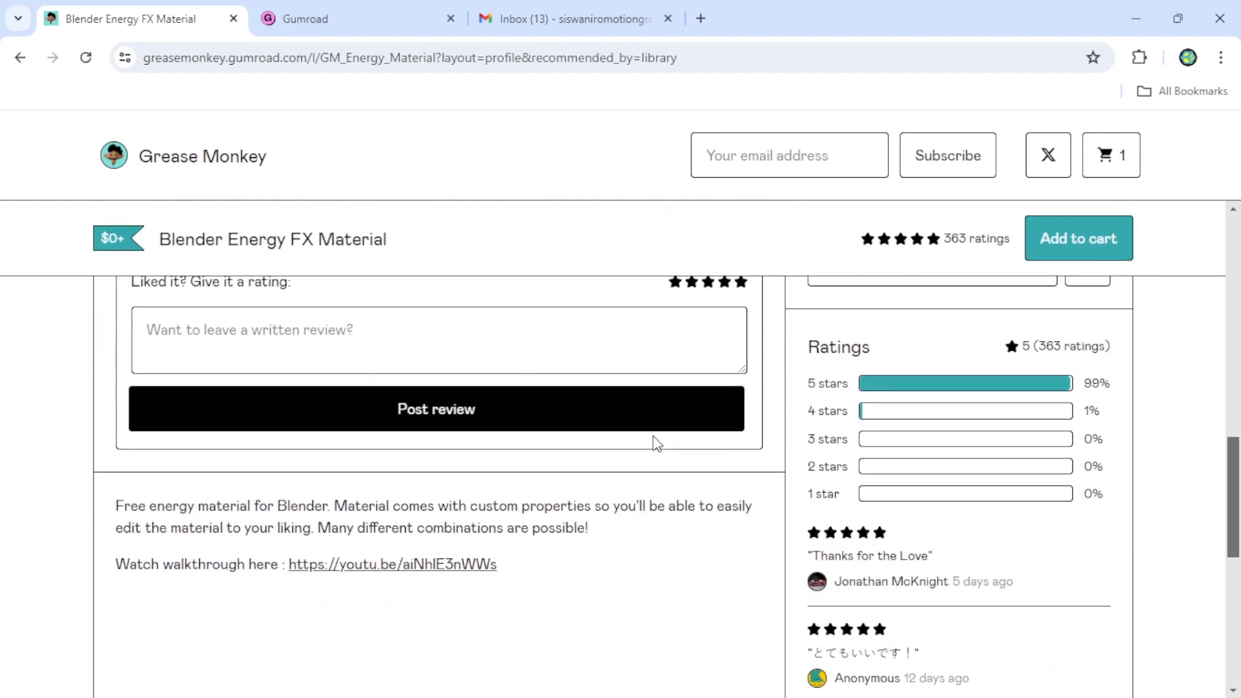
{"action": "scroll", "coordinate": [646, 438], "scroll_direction": "up", "scroll_amount": 3}
{"action": "left_click", "coordinate": [957, 322]}
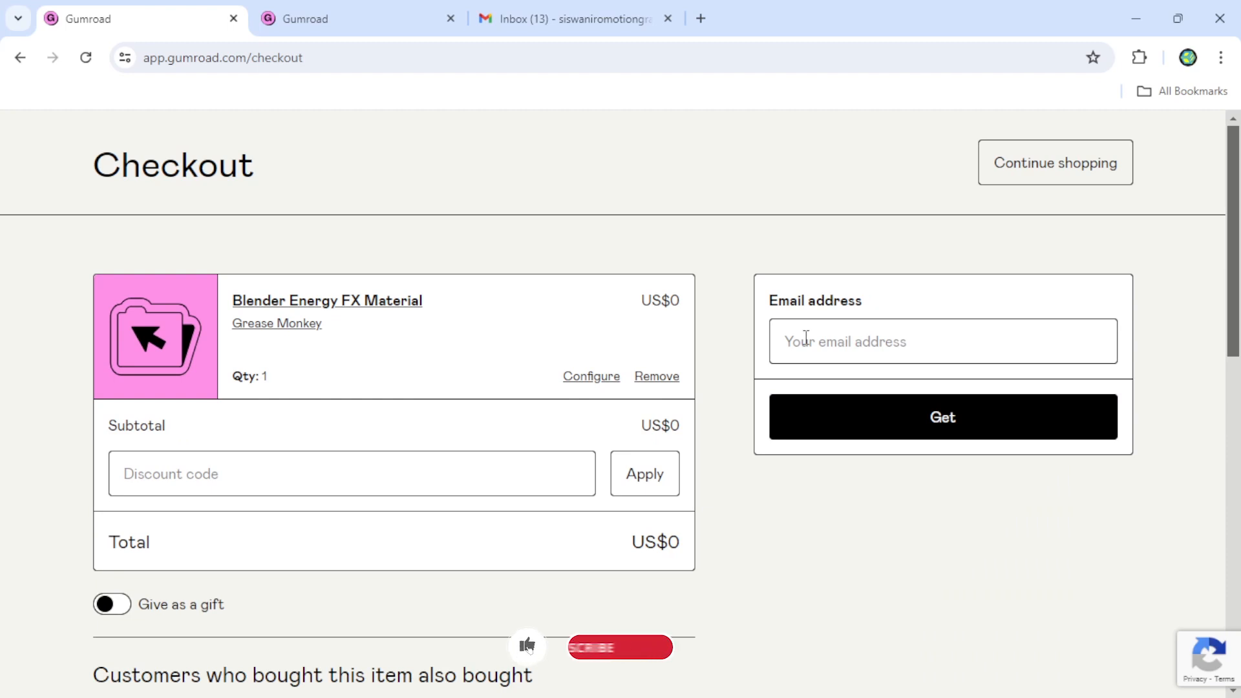
{"action": "left_click", "coordinate": [805, 342]}
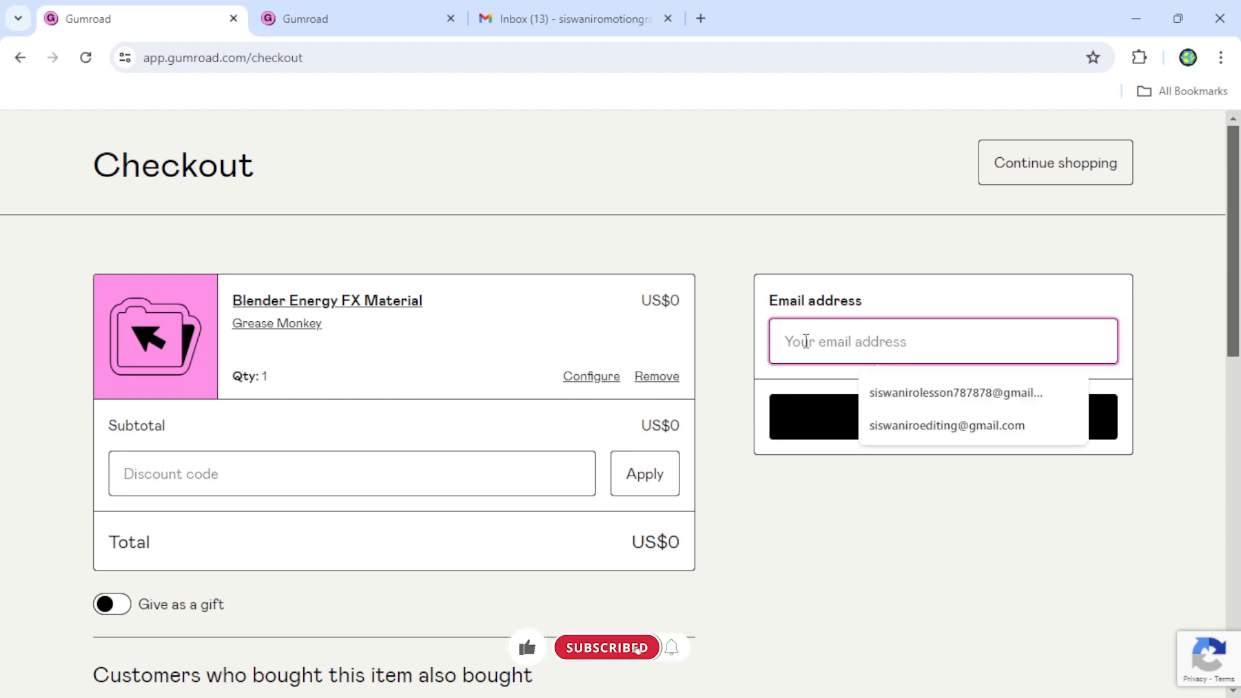
{"action": "key", "text": "ctrl+v"}
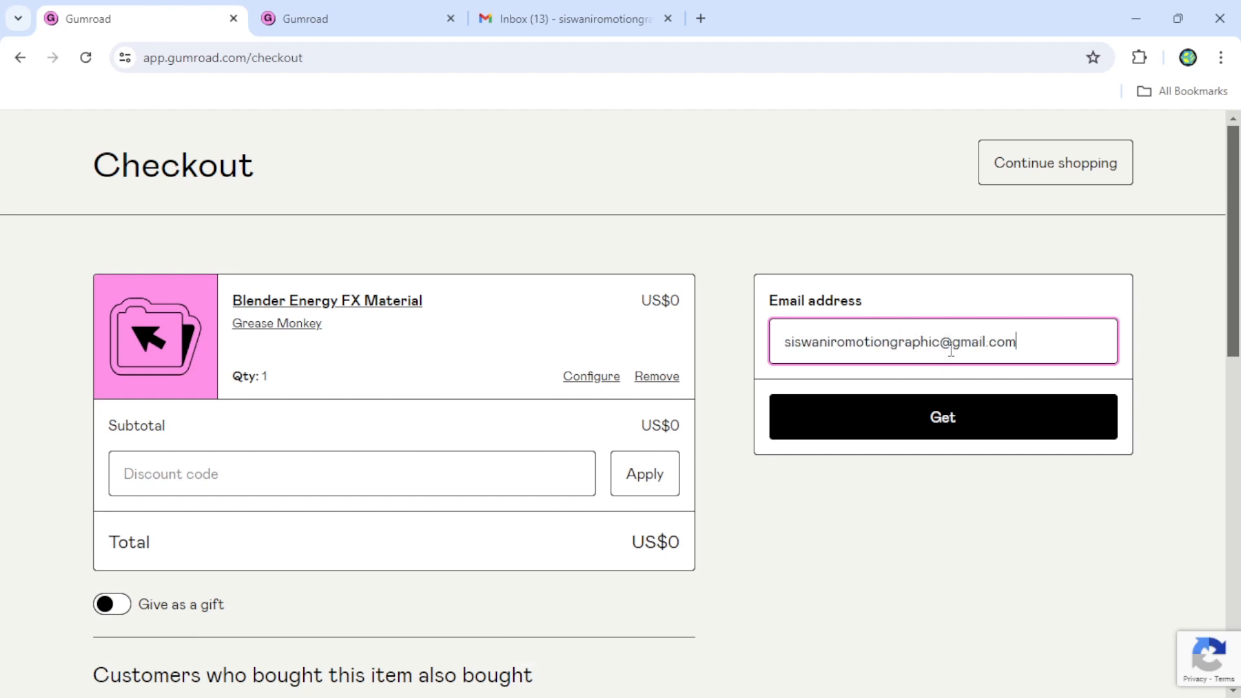
{"action": "left_click", "coordinate": [933, 420]}
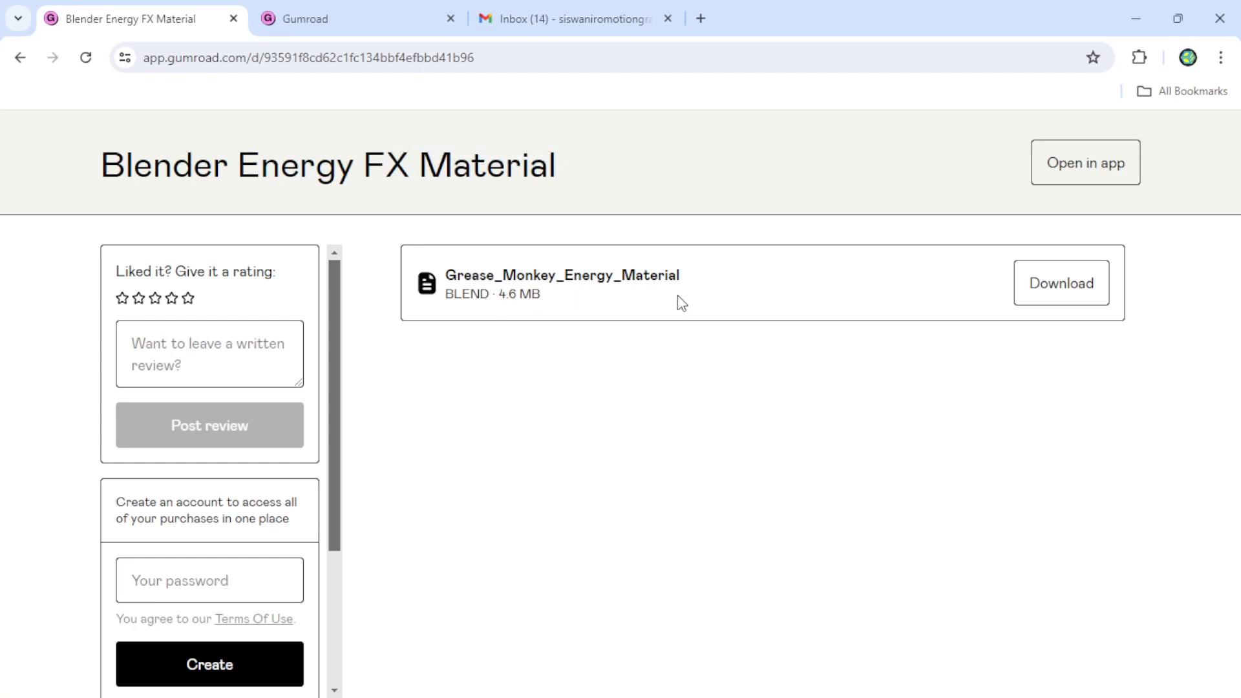
Download the Grease_Monkey_Energy_Material blend file and show it in the Downloads folder.
{"action": "left_click", "coordinate": [1052, 294]}
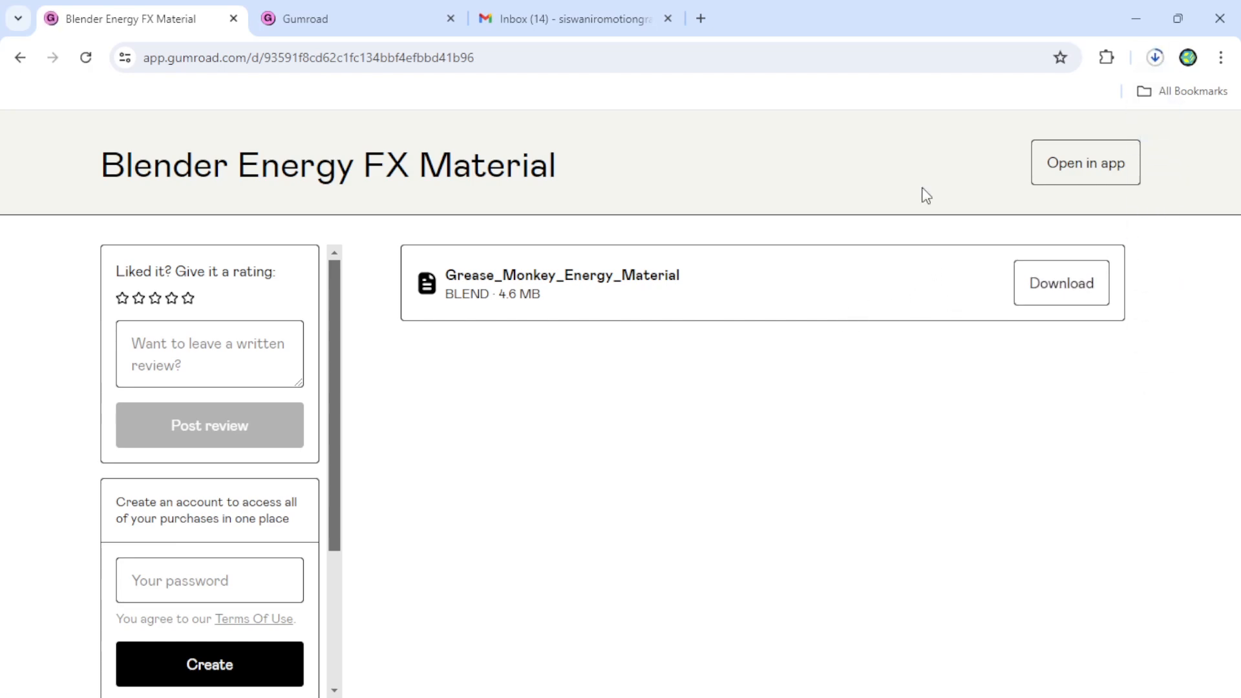
{"action": "left_click", "coordinate": [1155, 57]}
{"action": "left_click", "coordinate": [1104, 102]}
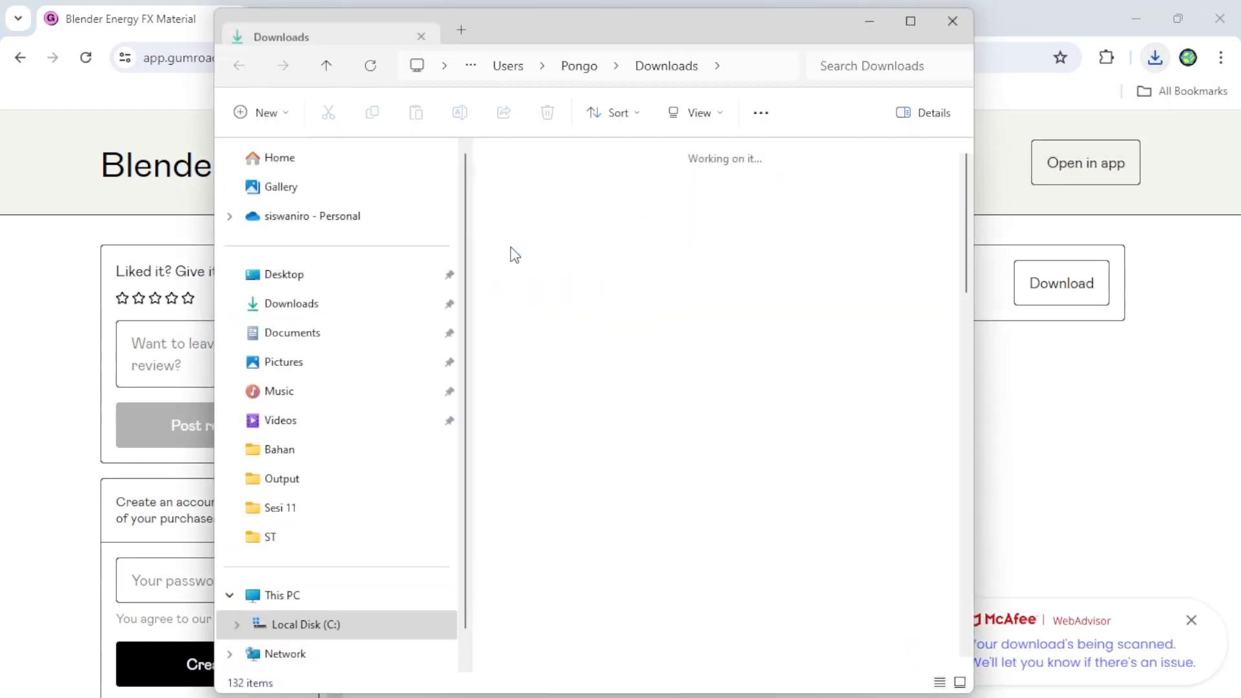
Cut the downloaded Grease_Monkey_Energy_Material (1) file and open the Matetrial FX folder inside Youtube on Local Disk (C:).
{"action": "right_click", "coordinate": [524, 223]}
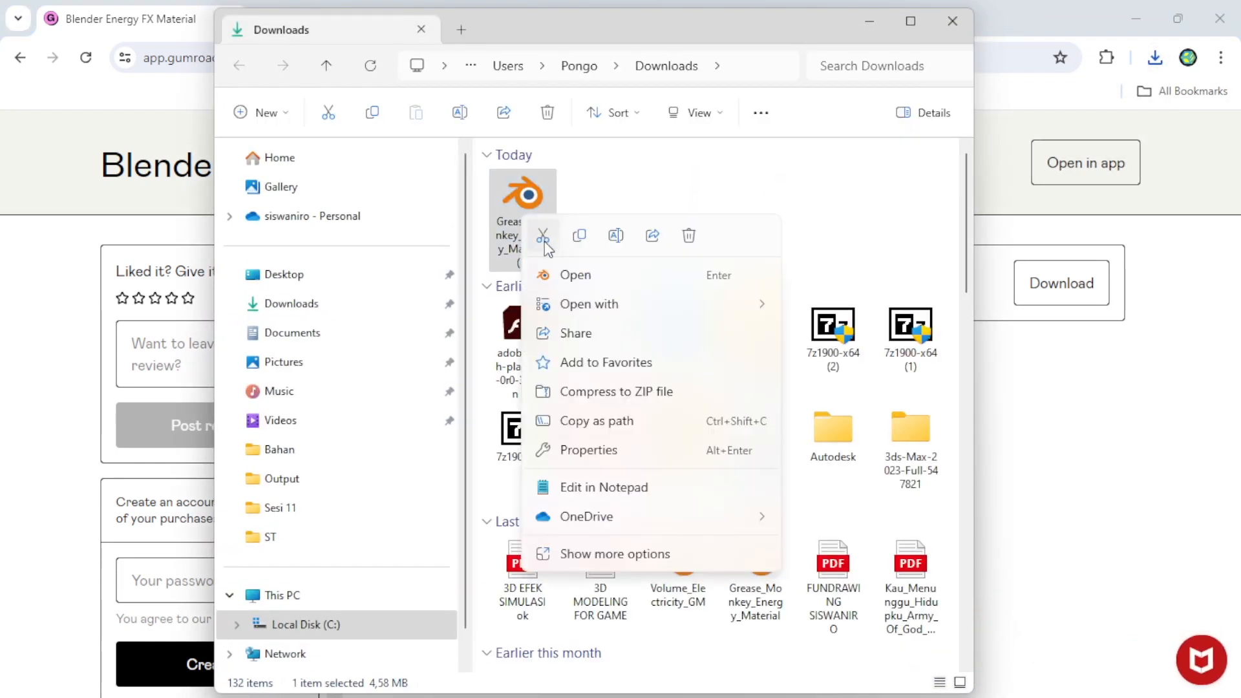
{"action": "key", "text": "Escape"}
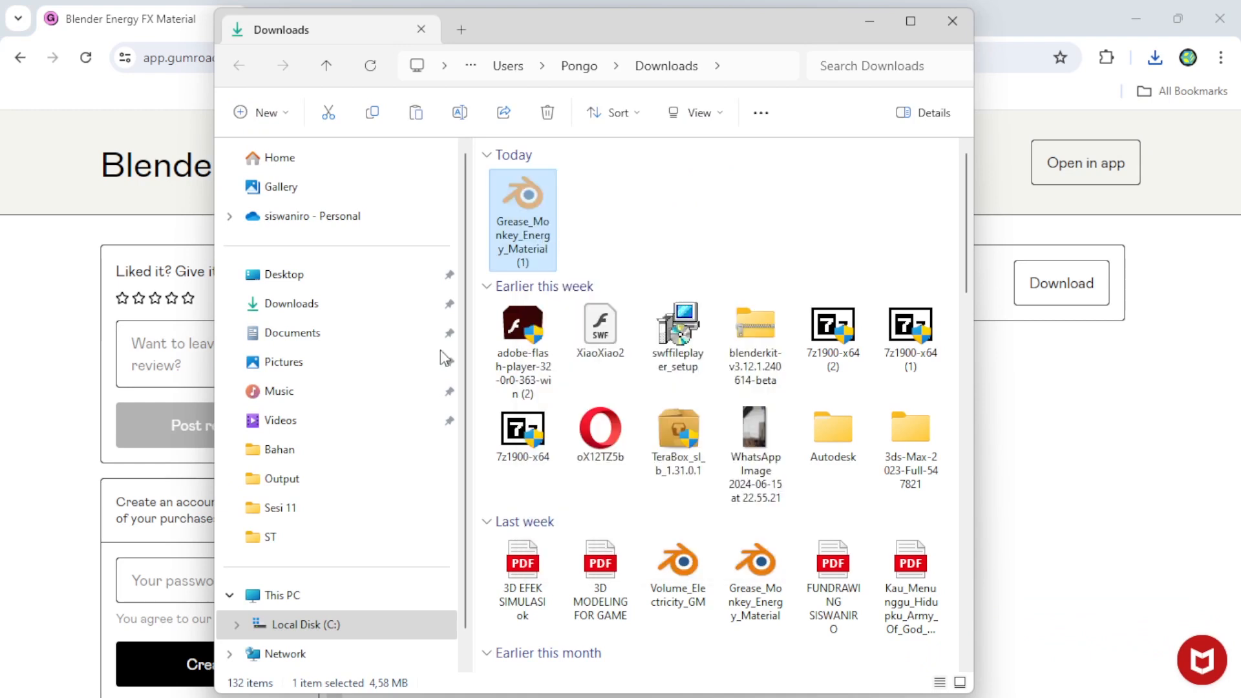
{"action": "left_click", "coordinate": [305, 624]}
{"action": "scroll", "coordinate": [617, 414], "scroll_direction": "down", "scroll_amount": 2}
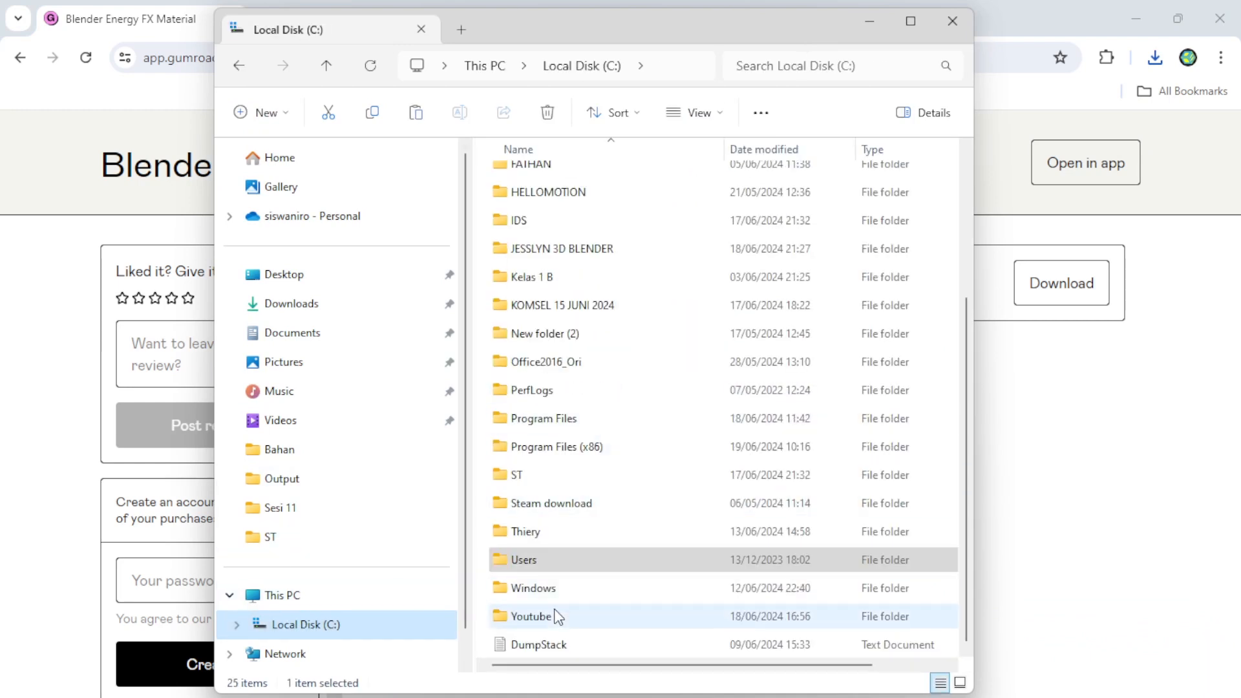
{"action": "double_click", "coordinate": [531, 616]}
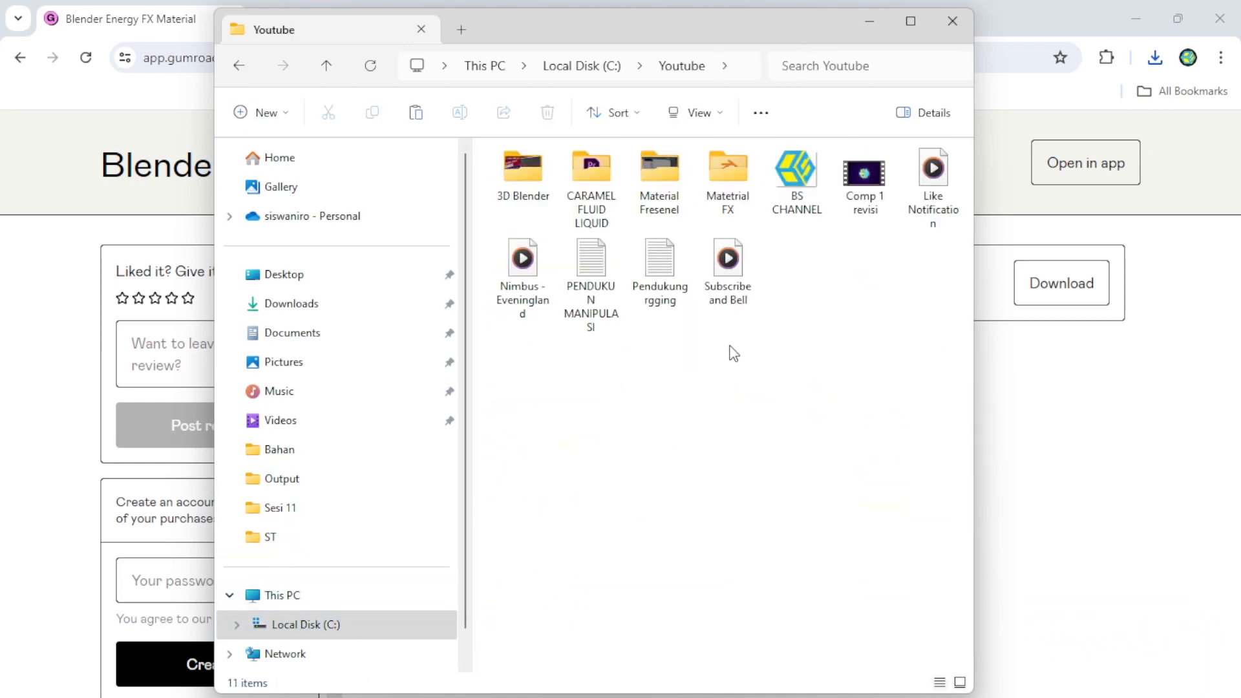
{"action": "double_click", "coordinate": [728, 173]}
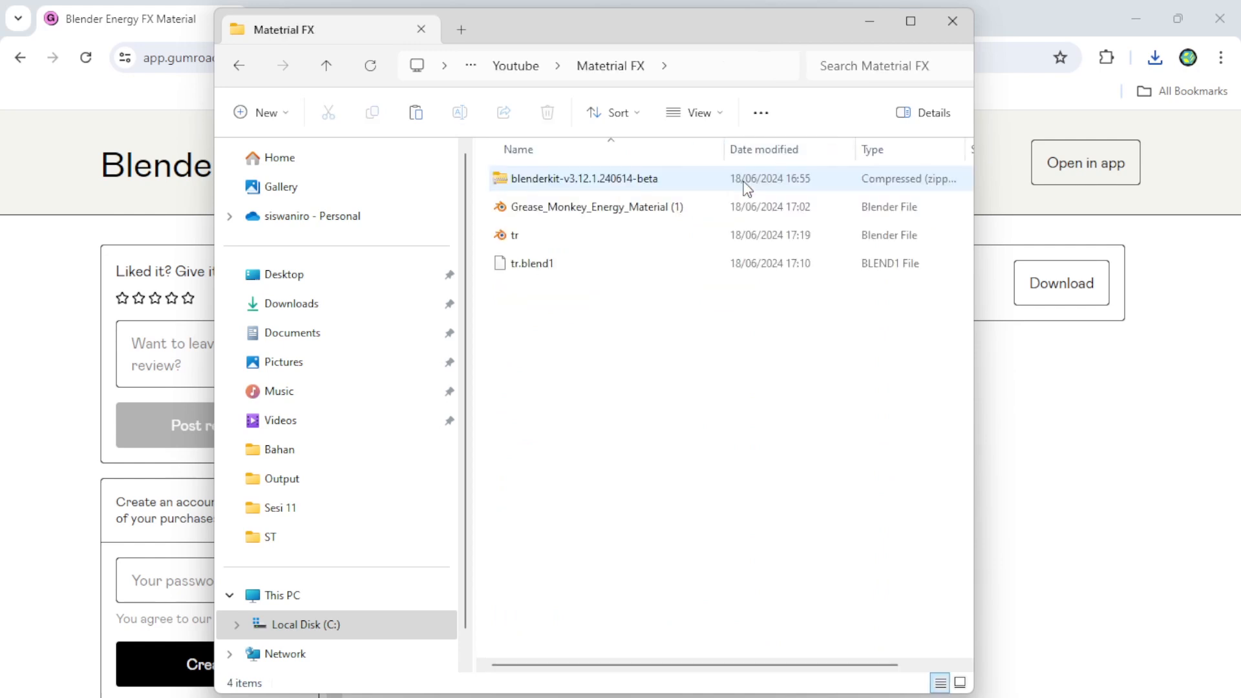
Paste the cut blend file into the Matetrial FX folder, replacing the existing copy with the same name.
{"action": "right_click", "coordinate": [567, 346]}
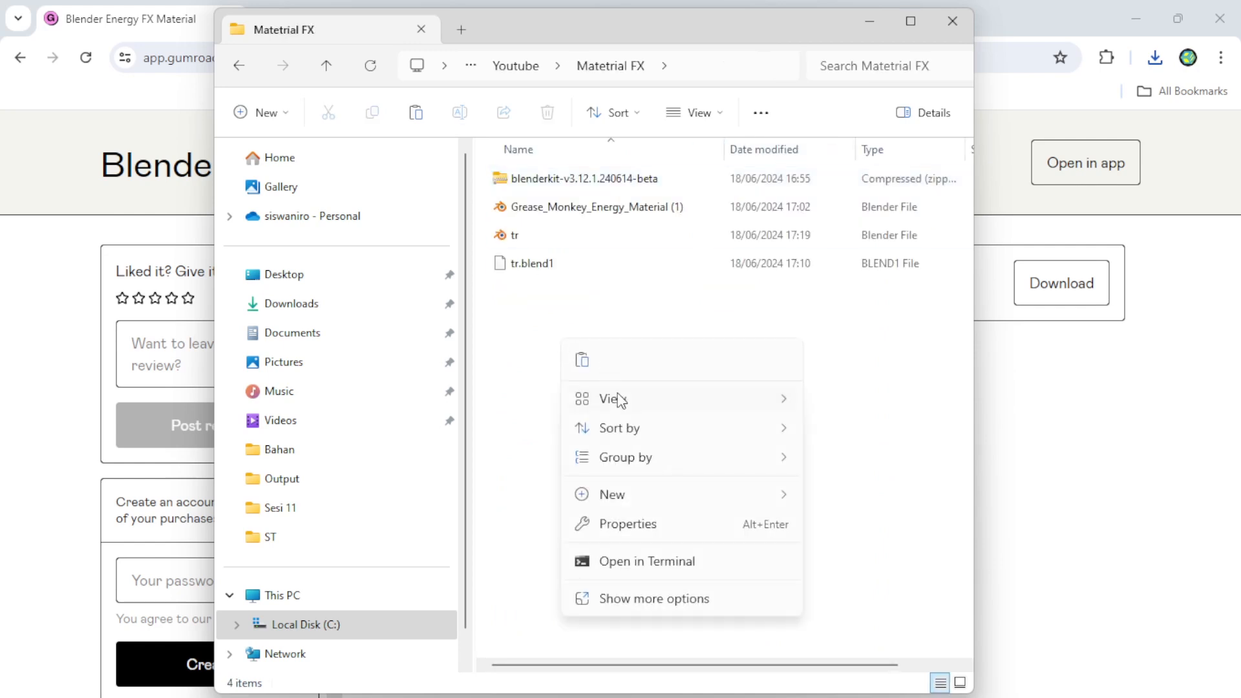
{"action": "left_click", "coordinate": [602, 208]}
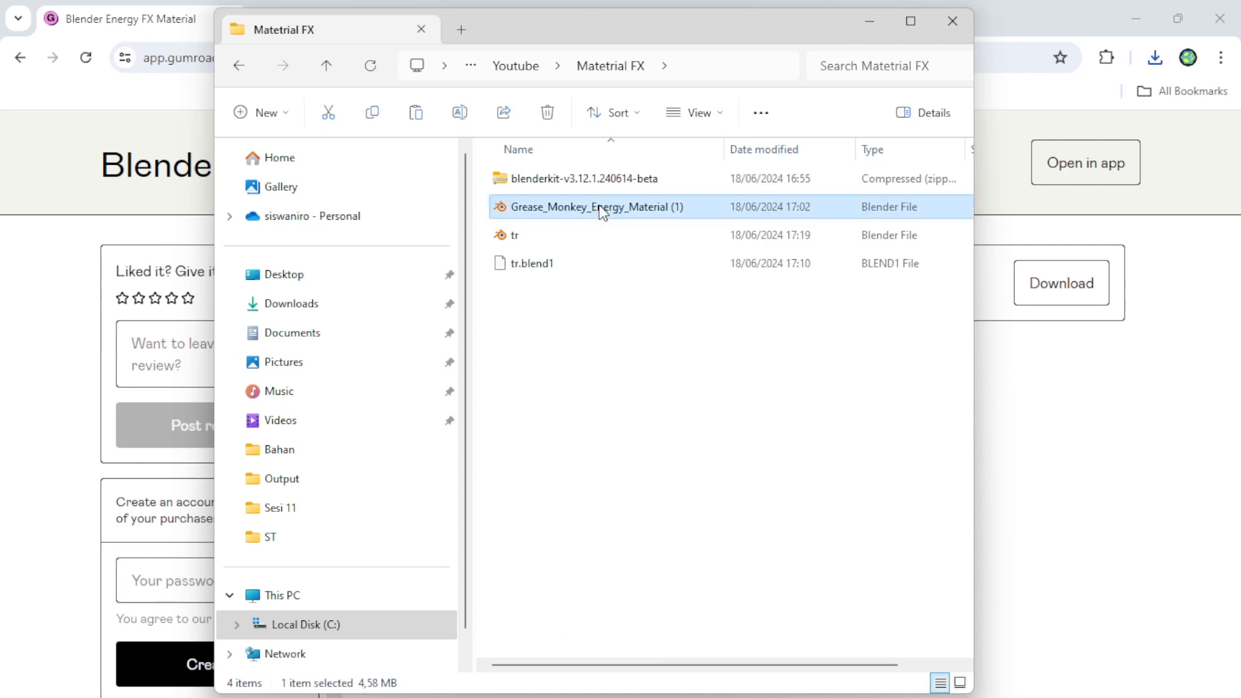
{"action": "right_click", "coordinate": [643, 370]}
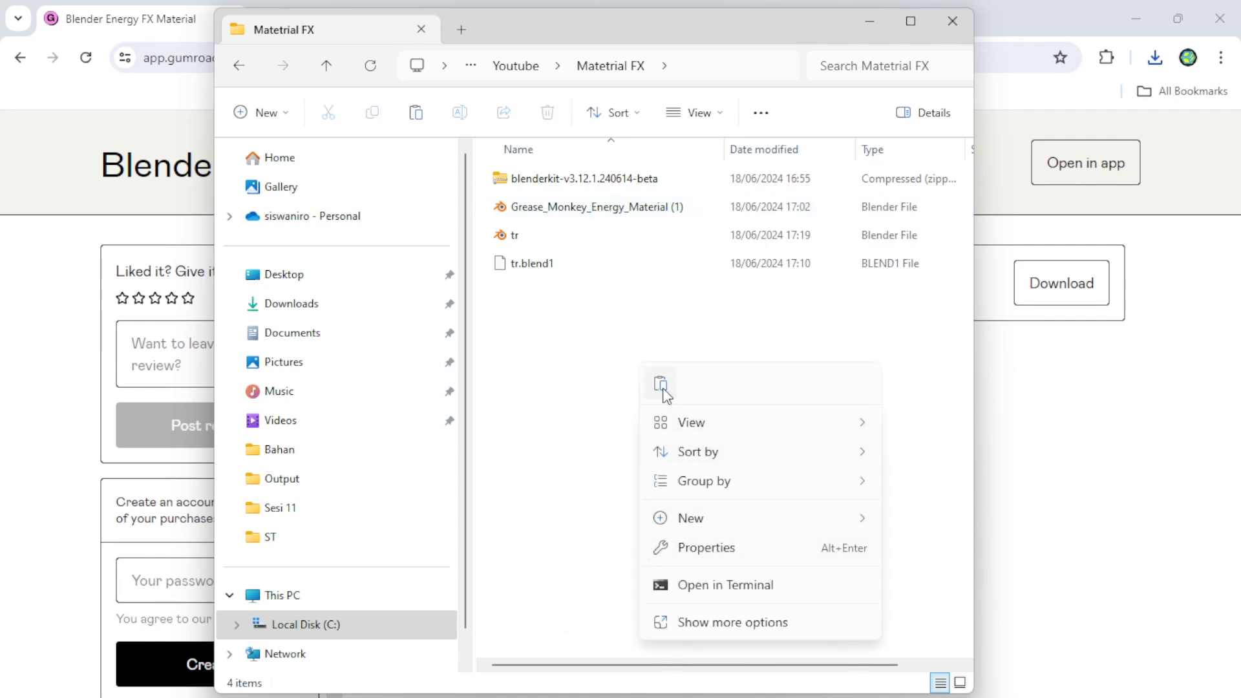
{"action": "left_click", "coordinate": [661, 384]}
{"action": "left_click", "coordinate": [294, 235]}
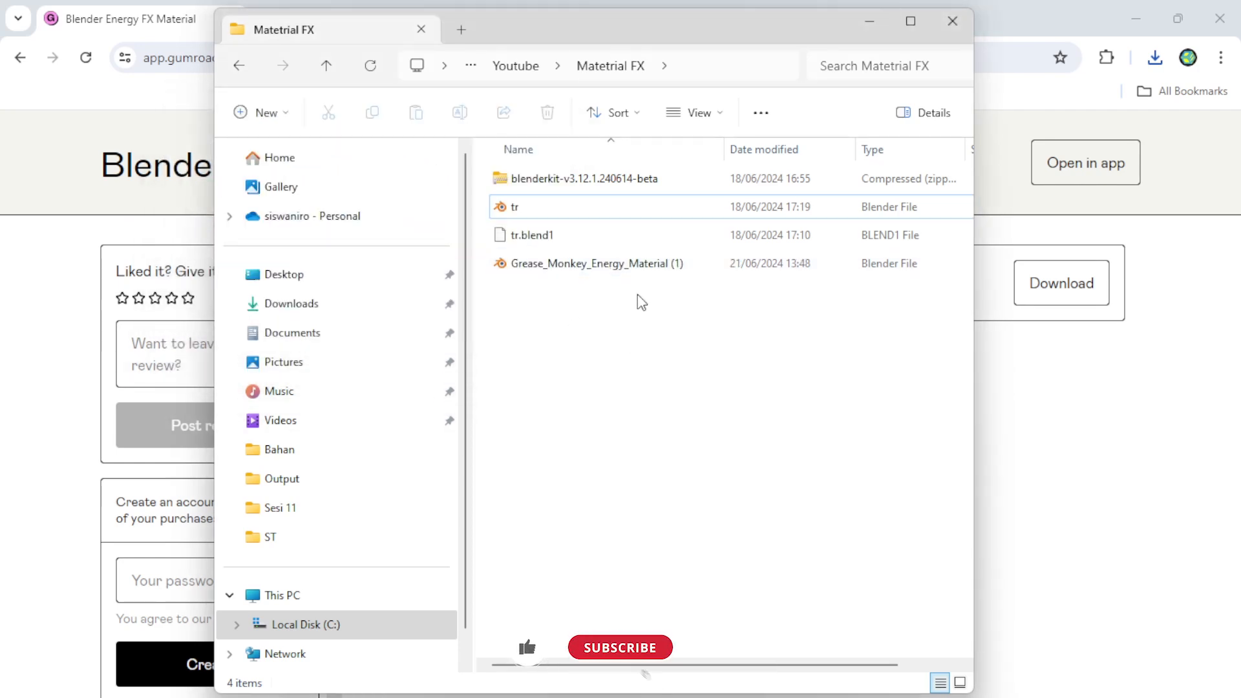
{"action": "left_click", "coordinate": [643, 265]}
{"action": "left_click", "coordinate": [635, 340]}
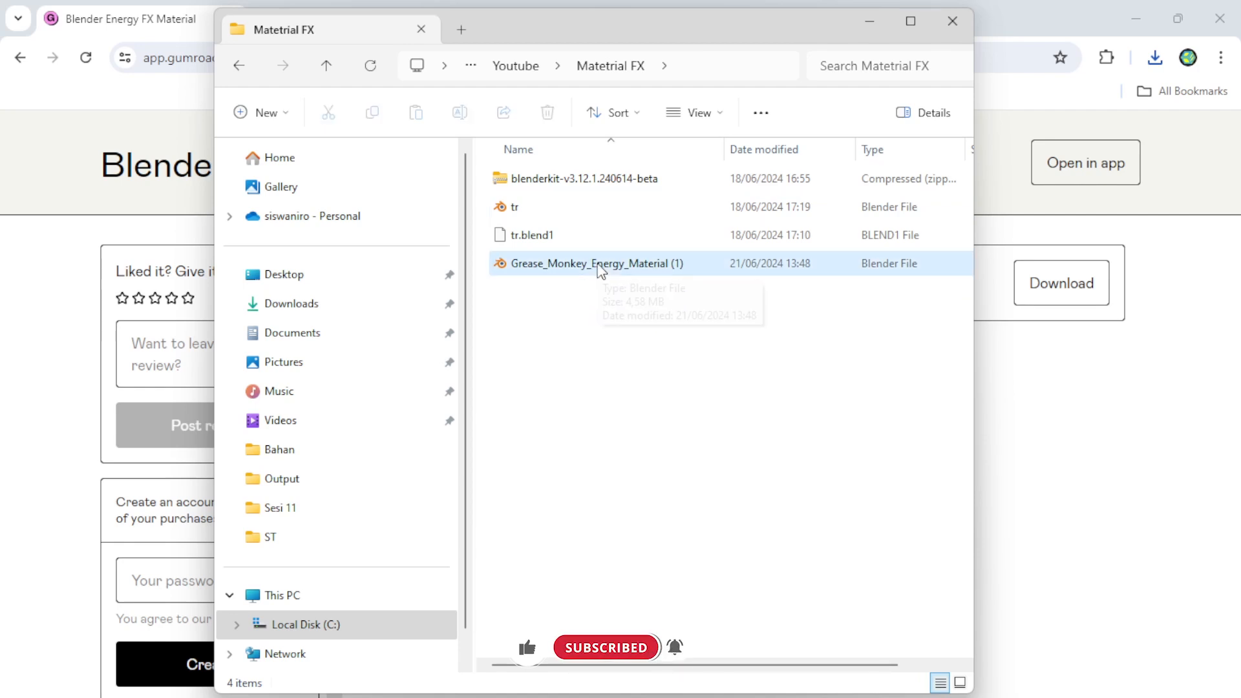
Minimize the file and browser windows to switch to Blender, and delete the default cube from the new scene.
{"action": "left_click", "coordinate": [868, 23]}
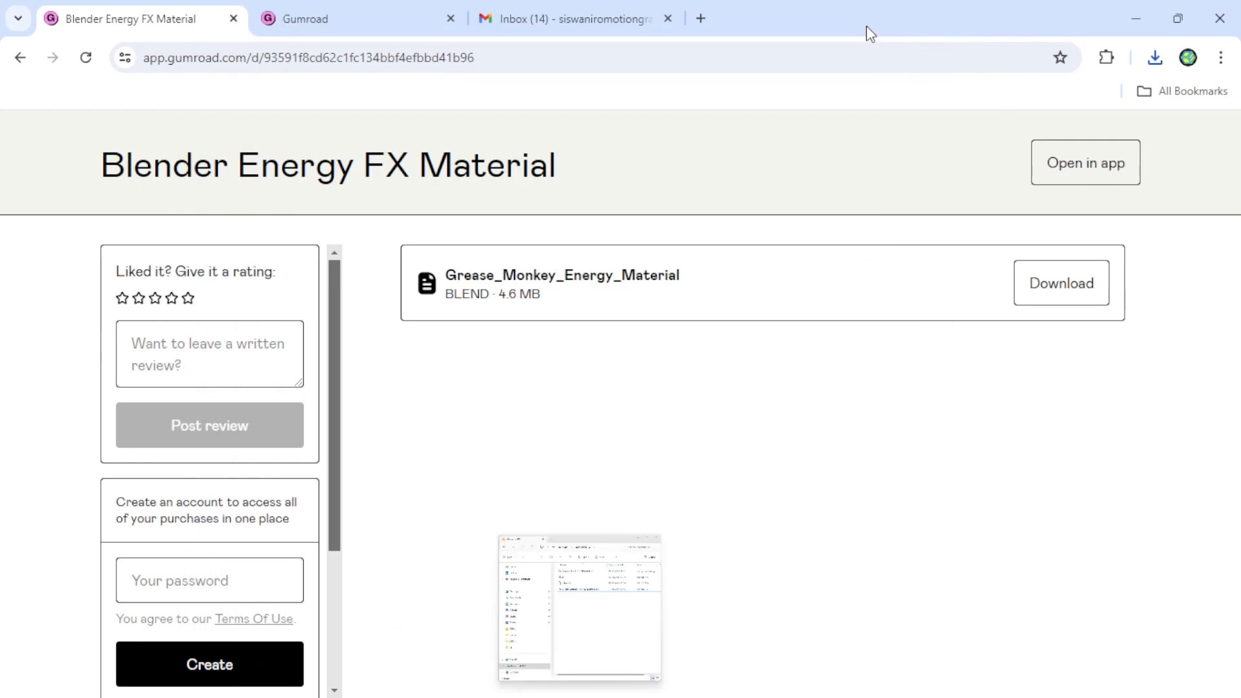
{"action": "left_click", "coordinate": [1136, 16]}
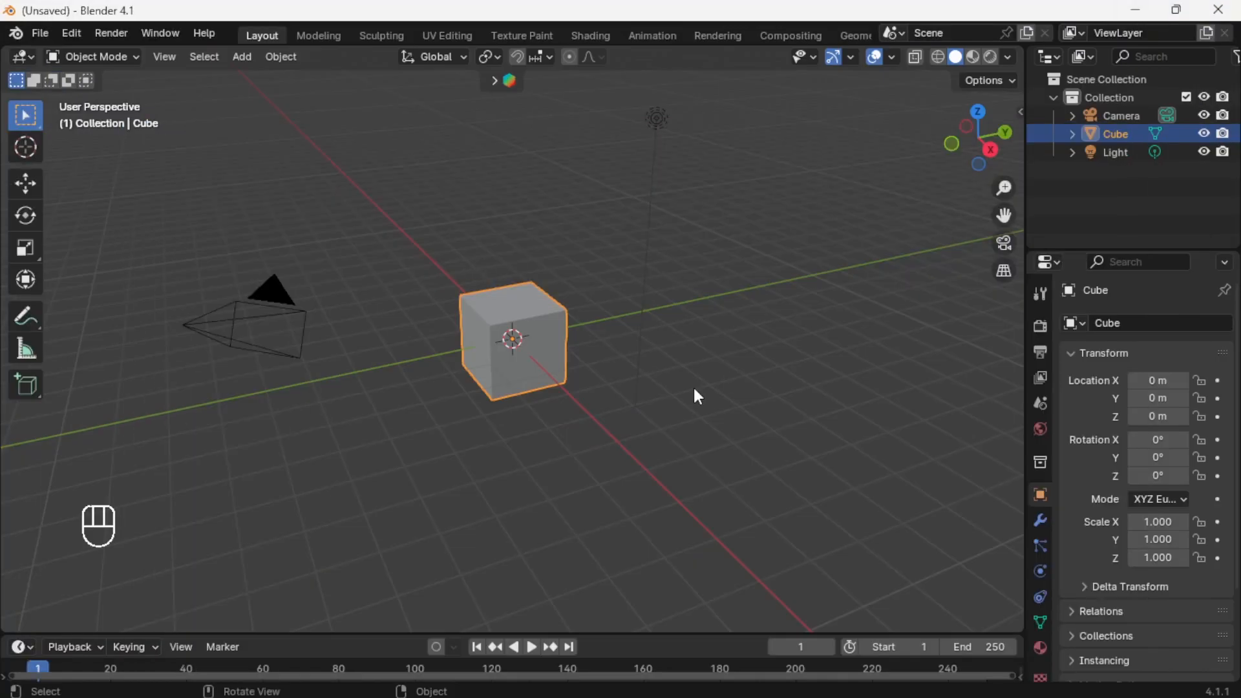
{"action": "left_click", "coordinate": [566, 343]}
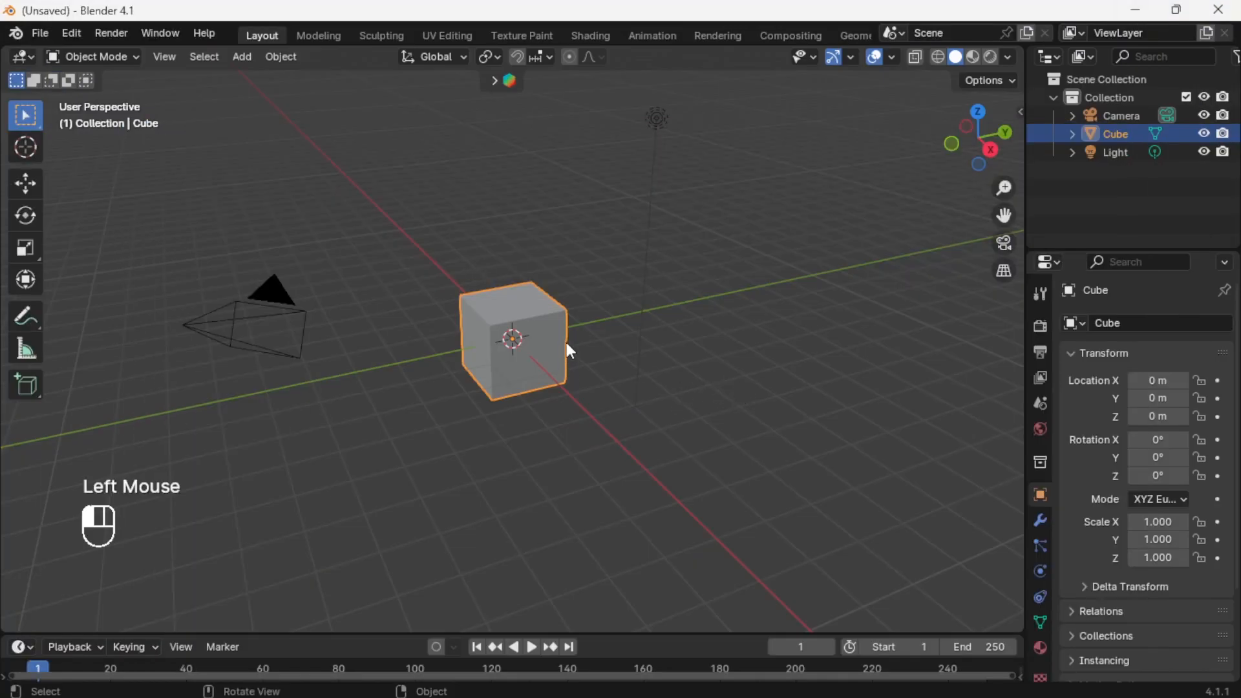
{"action": "key", "text": "Delete"}
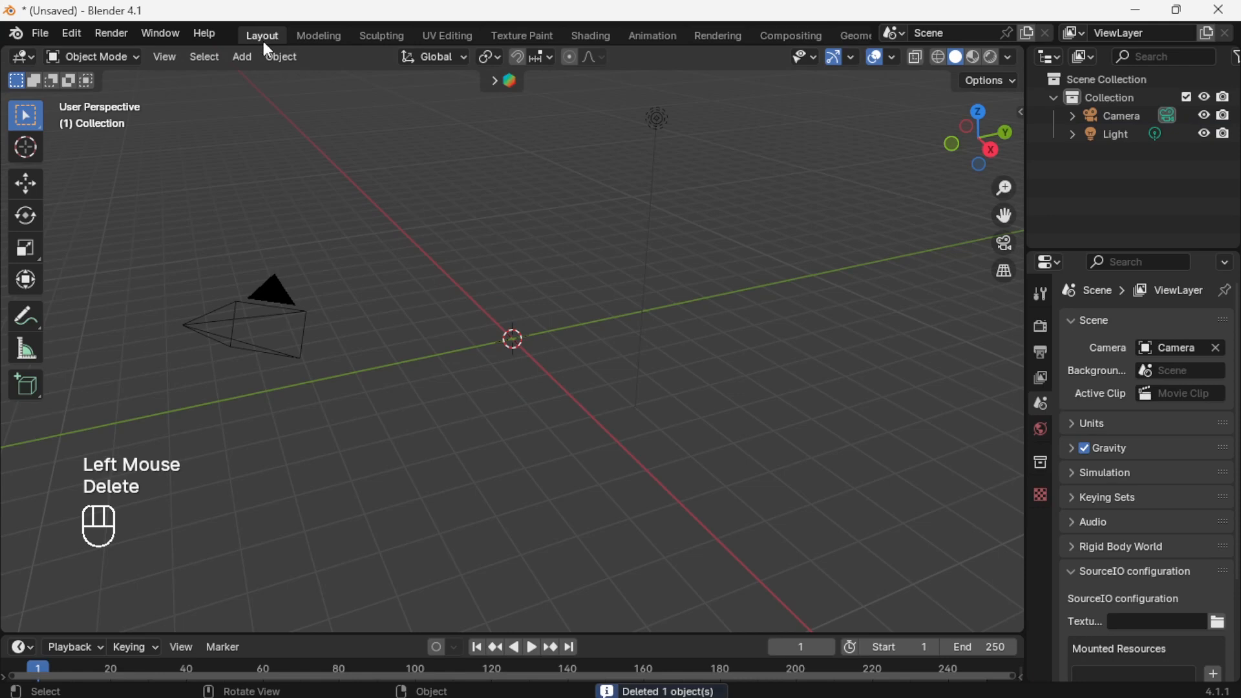
Add a UV sphere mesh at the scene's origin.
{"action": "left_click", "coordinate": [256, 57]}
{"action": "left_click", "coordinate": [255, 57]}
{"action": "mouse_move", "coordinate": [273, 77]}
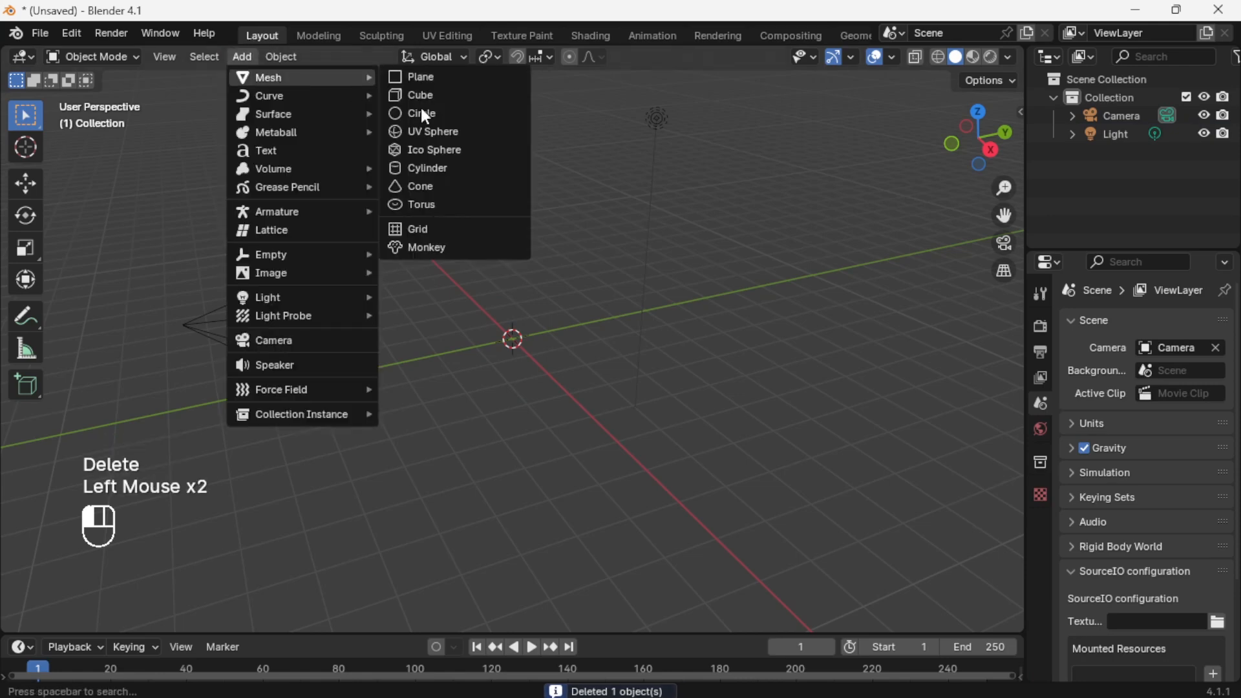
{"action": "left_click", "coordinate": [433, 128]}
{"action": "scroll", "coordinate": [465, 169], "scroll_direction": "down", "scroll_amount": 1}
{"action": "middle_click_drag", "start_coordinate": [466, 170], "coordinate": [571, 394]}
{"action": "scroll", "coordinate": [562, 382], "scroll_direction": "up", "scroll_amount": 2}
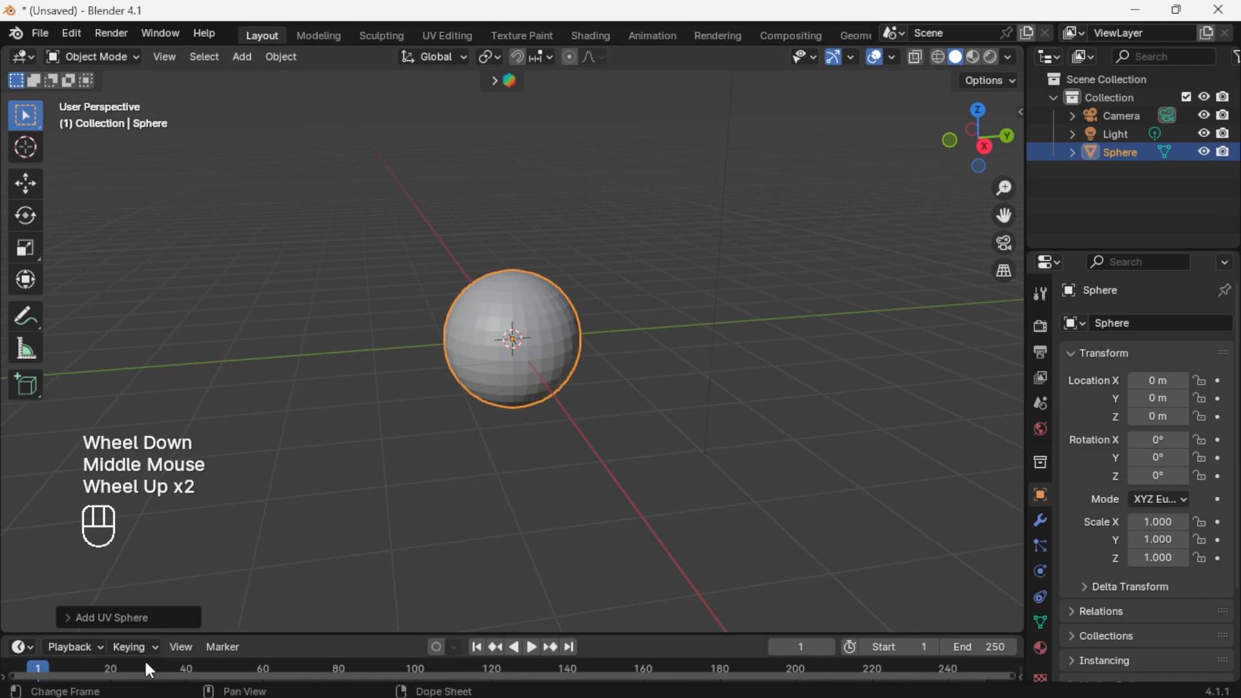
Set the new UV sphere's segments to 60 and apply smooth shading to it.
{"action": "left_click", "coordinate": [133, 617]}
{"action": "scroll", "coordinate": [234, 440], "scroll_direction": "up", "scroll_amount": 1}
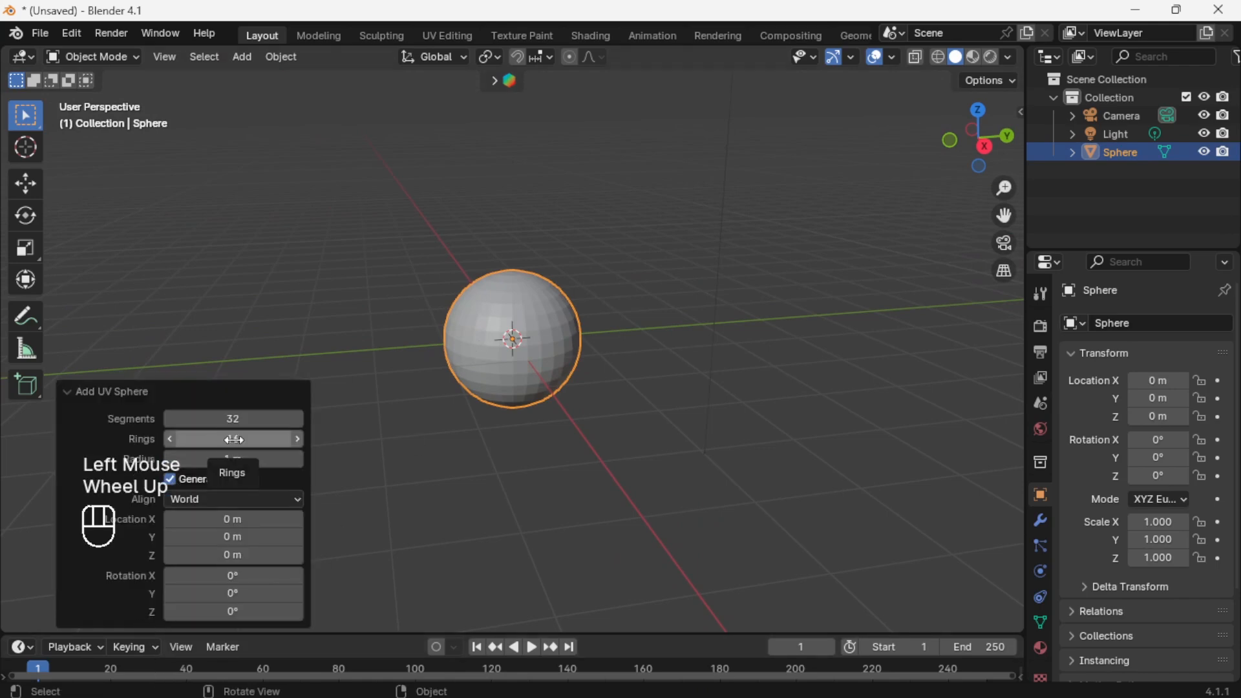
{"action": "left_click", "coordinate": [233, 418]}
{"action": "type", "text": "60"}
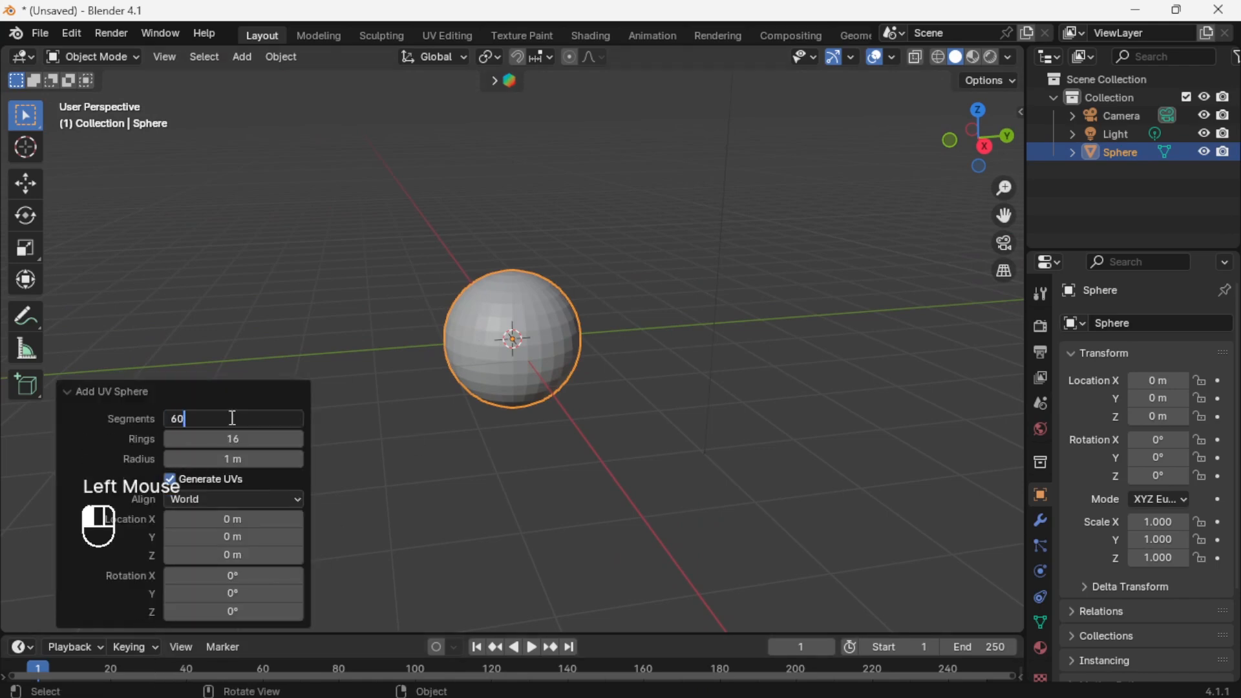
{"action": "key", "text": "Return"}
{"action": "left_click", "coordinate": [237, 420]}
{"action": "key", "text": "Return"}
{"action": "right_click", "coordinate": [507, 317]}
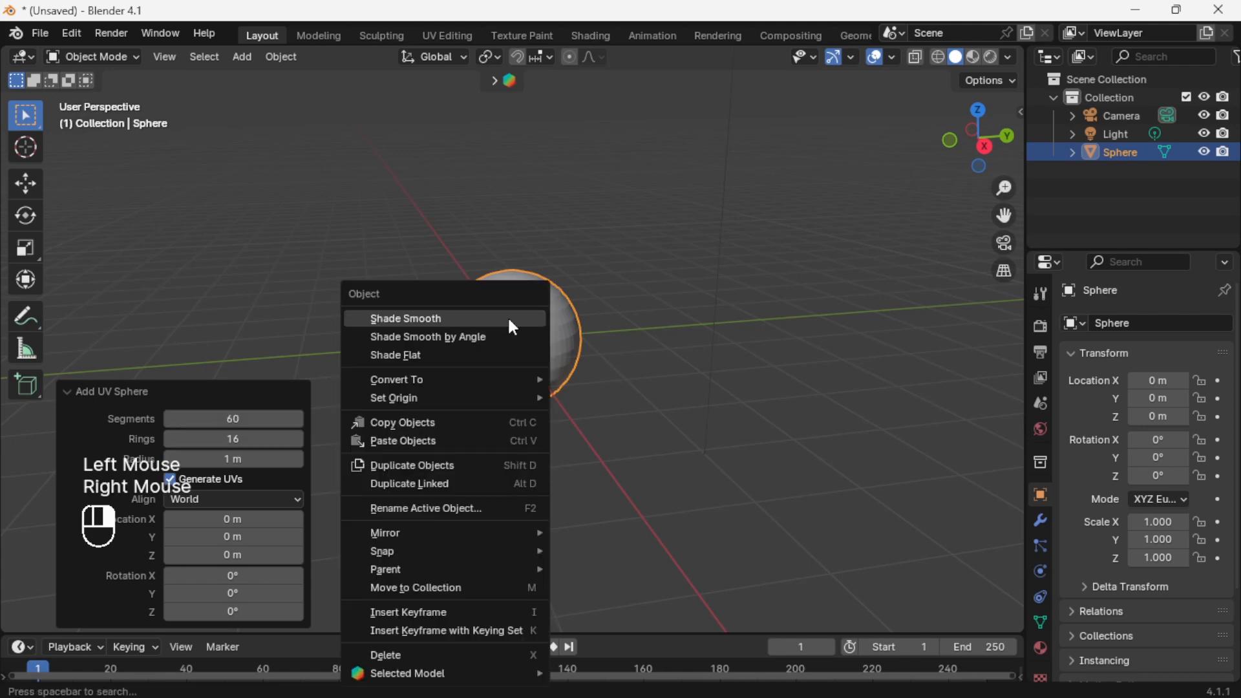
{"action": "left_click", "coordinate": [491, 319]}
{"action": "middle_click_drag", "start_coordinate": [495, 359], "coordinate": [479, 367]}
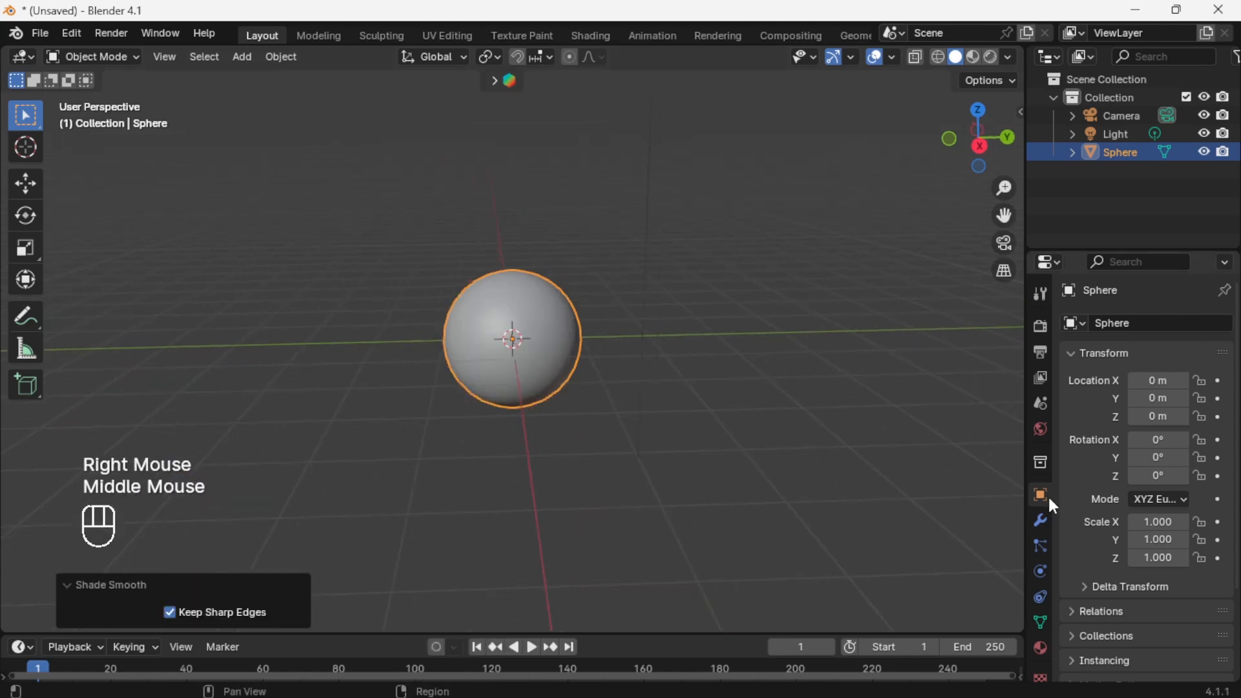
Add a Simple Deform modifier to the sphere.
{"action": "left_click", "coordinate": [1041, 521]}
{"action": "left_click", "coordinate": [1138, 320]}
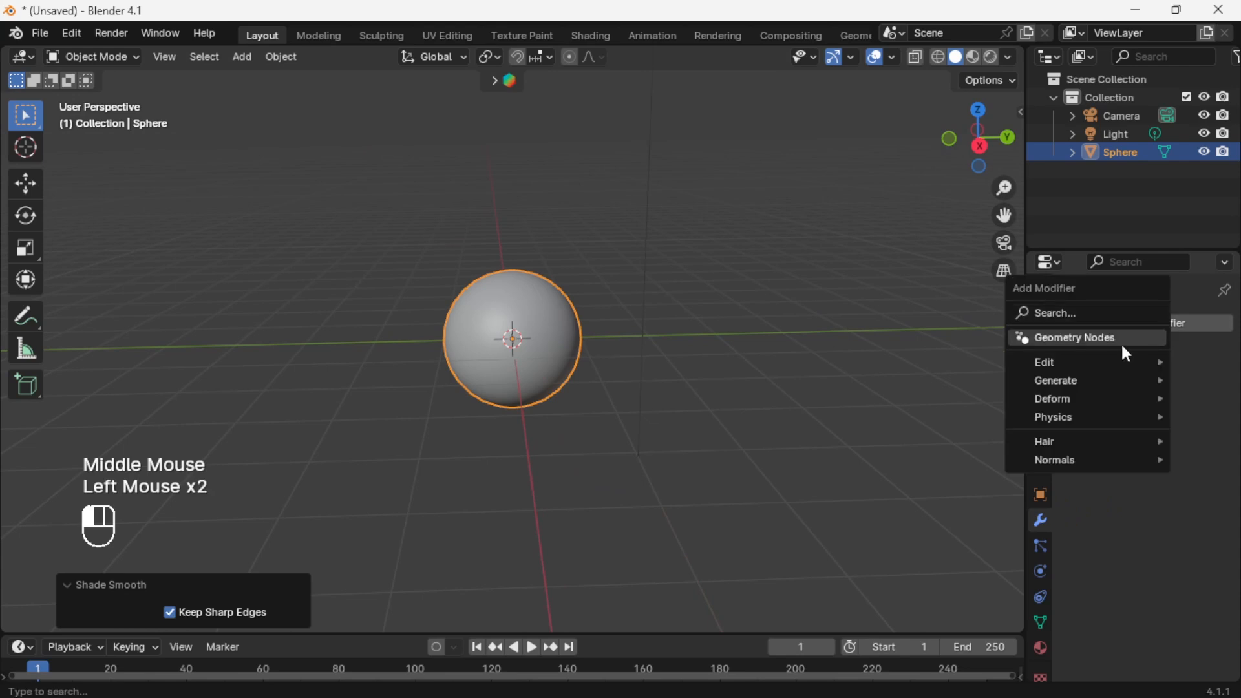
{"action": "mouse_move", "coordinate": [1105, 403]}
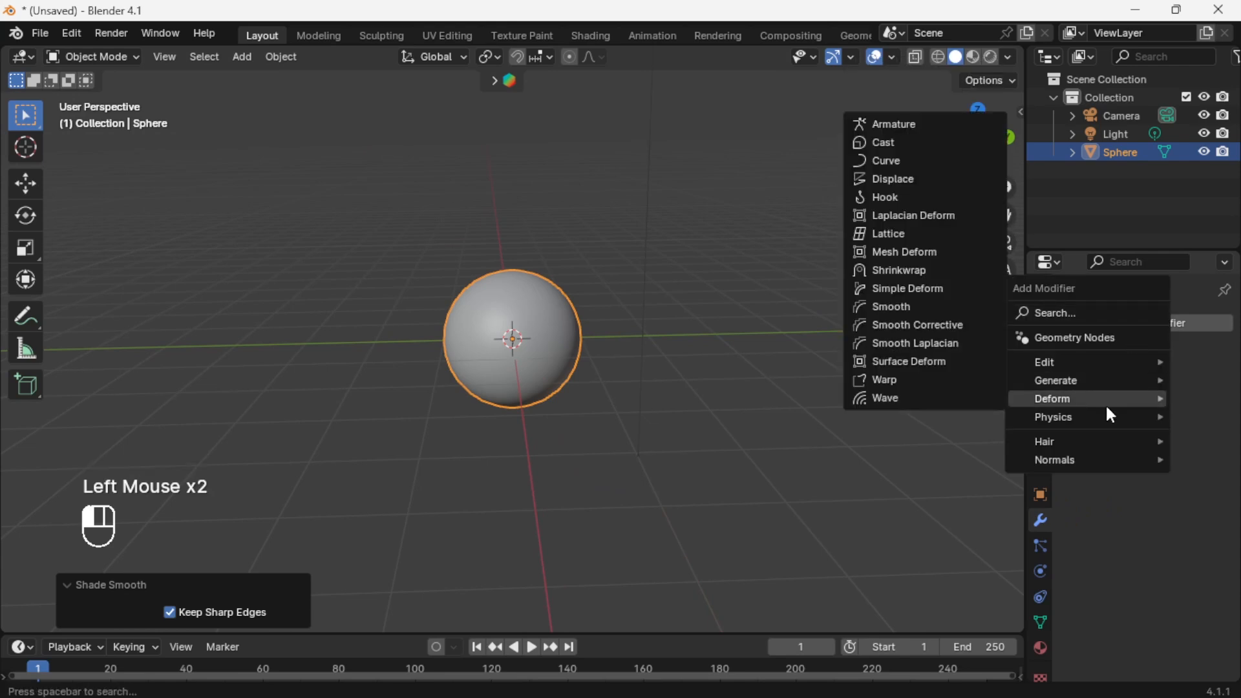
{"action": "left_click", "coordinate": [904, 288]}
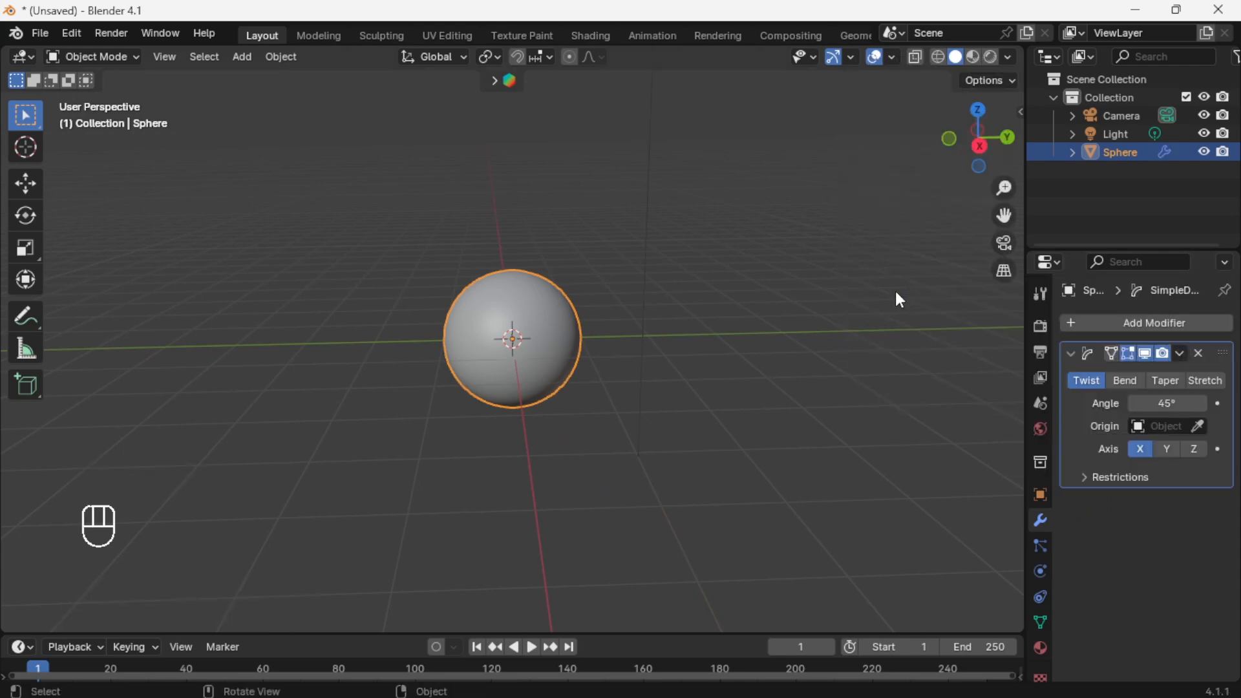
Set the sphere's Simple Deform modifier to Taper along the Z axis with a factor of -1.315.
{"action": "left_click", "coordinate": [1155, 382]}
{"action": "left_click_drag", "start_coordinate": [1159, 404], "coordinate": [1183, 405]}
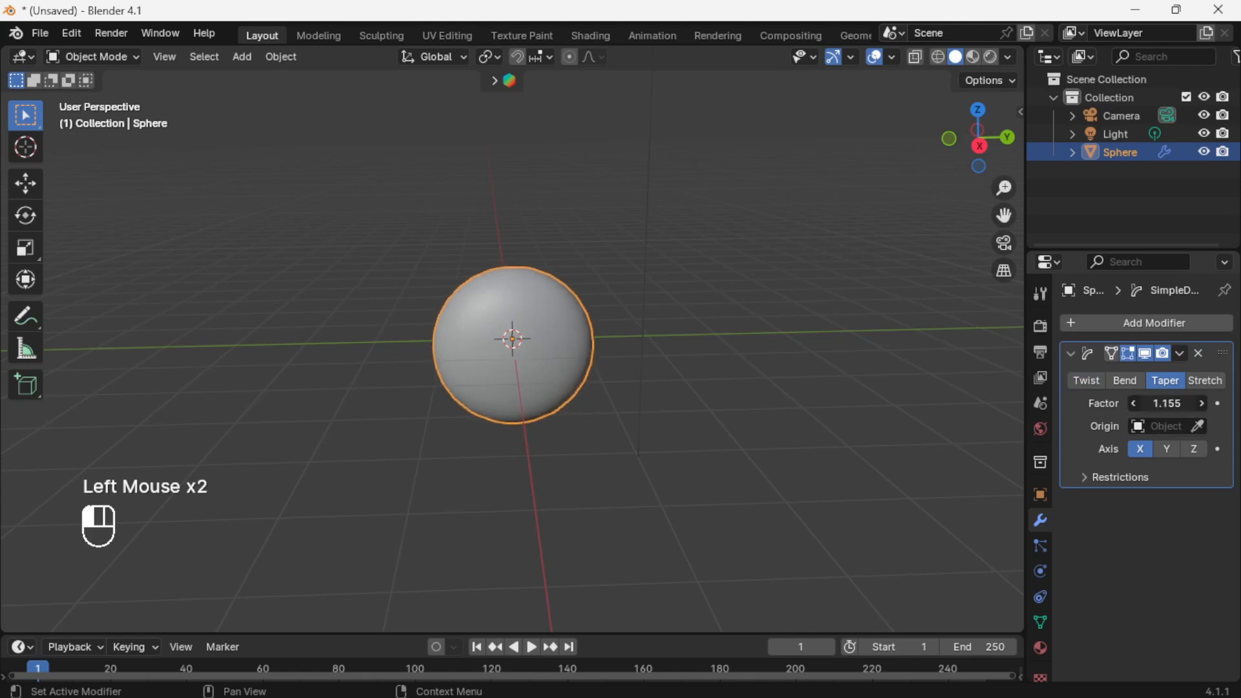
{"action": "left_click", "coordinate": [1168, 450]}
{"action": "left_click", "coordinate": [1195, 451]}
{"action": "left_click", "coordinate": [1130, 381]}
{"action": "left_click", "coordinate": [1167, 386]}
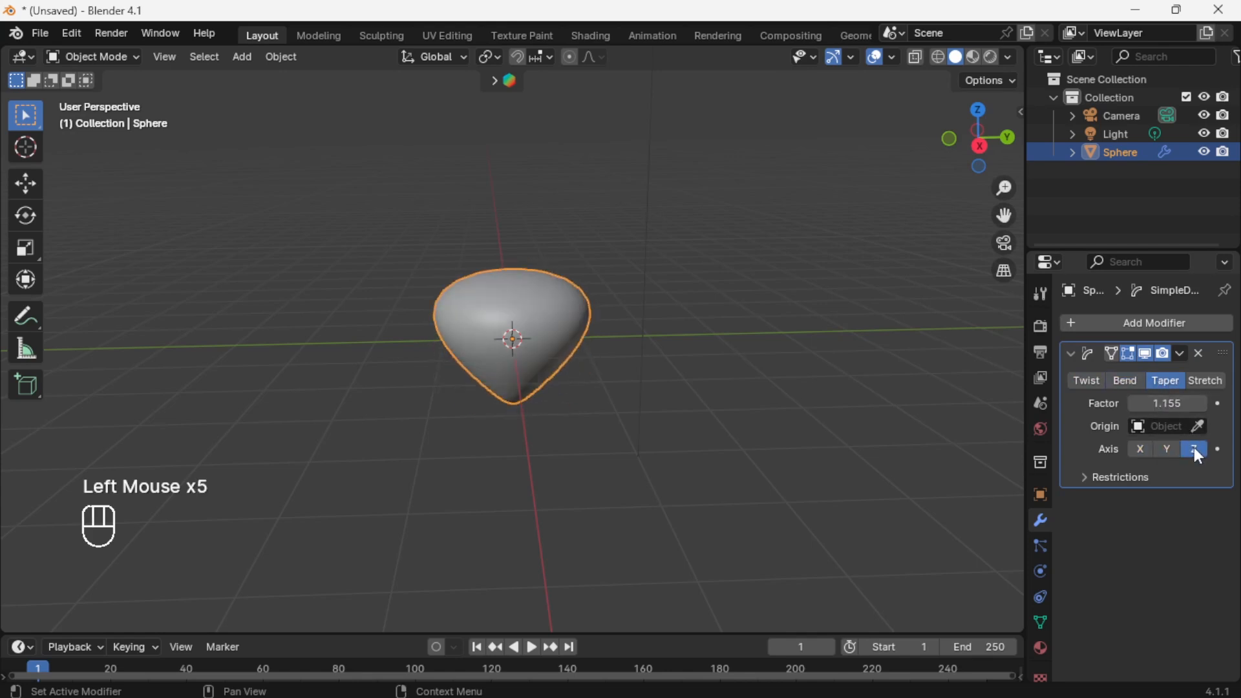
{"action": "left_click_drag", "start_coordinate": [1169, 404], "coordinate": [1002, 403]}
{"action": "middle_click_drag", "start_coordinate": [851, 399], "coordinate": [789, 409]}
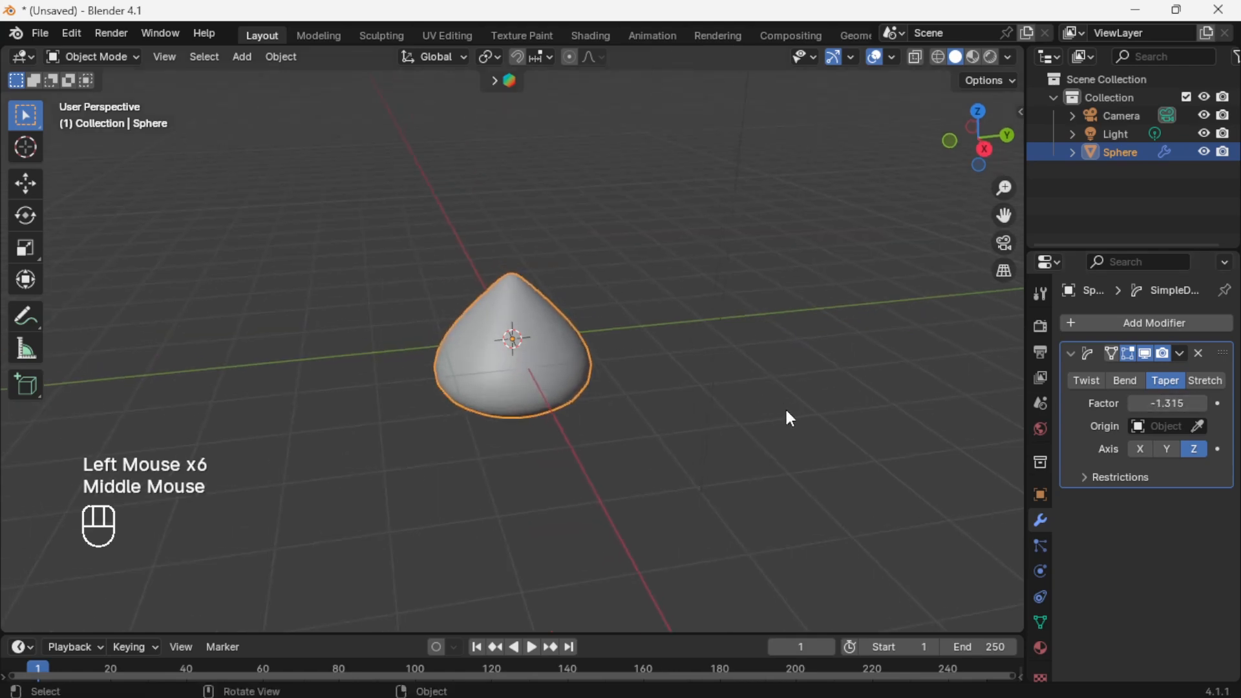
Duplicate the tapered sphere twice and space the three shapes in a row along the Y axis.
{"action": "left_click", "coordinate": [25, 183]}
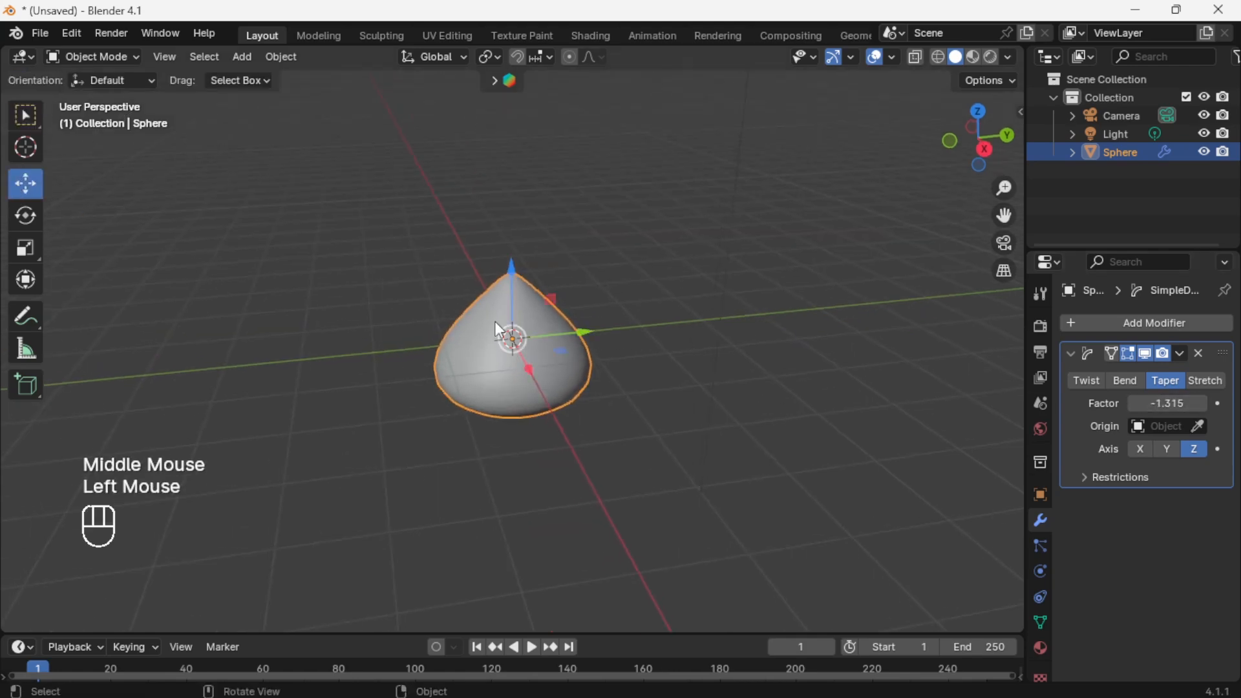
{"action": "left_click_drag", "start_coordinate": [583, 342], "coordinate": [728, 323]}
{"action": "key", "text": "shift+d"}
{"action": "right_click", "coordinate": [321, 352]}
{"action": "key", "text": "shift+d"}
{"action": "right_click", "coordinate": [538, 342]}
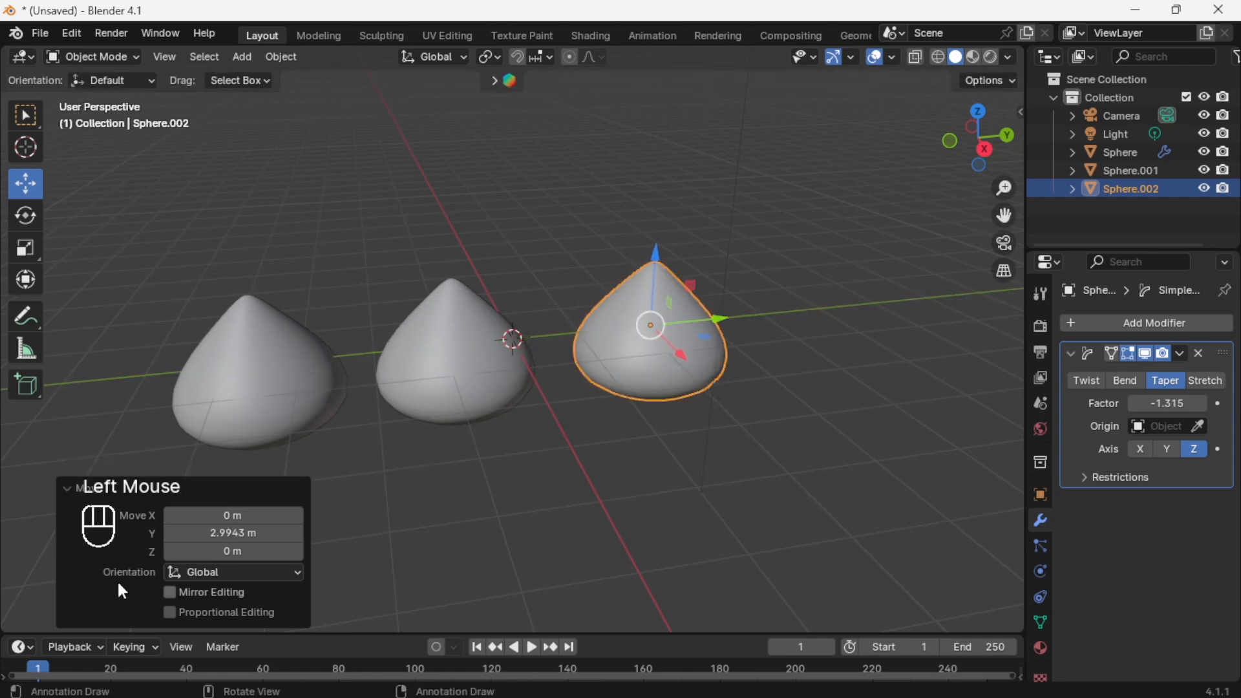
{"action": "left_click", "coordinate": [67, 487]}
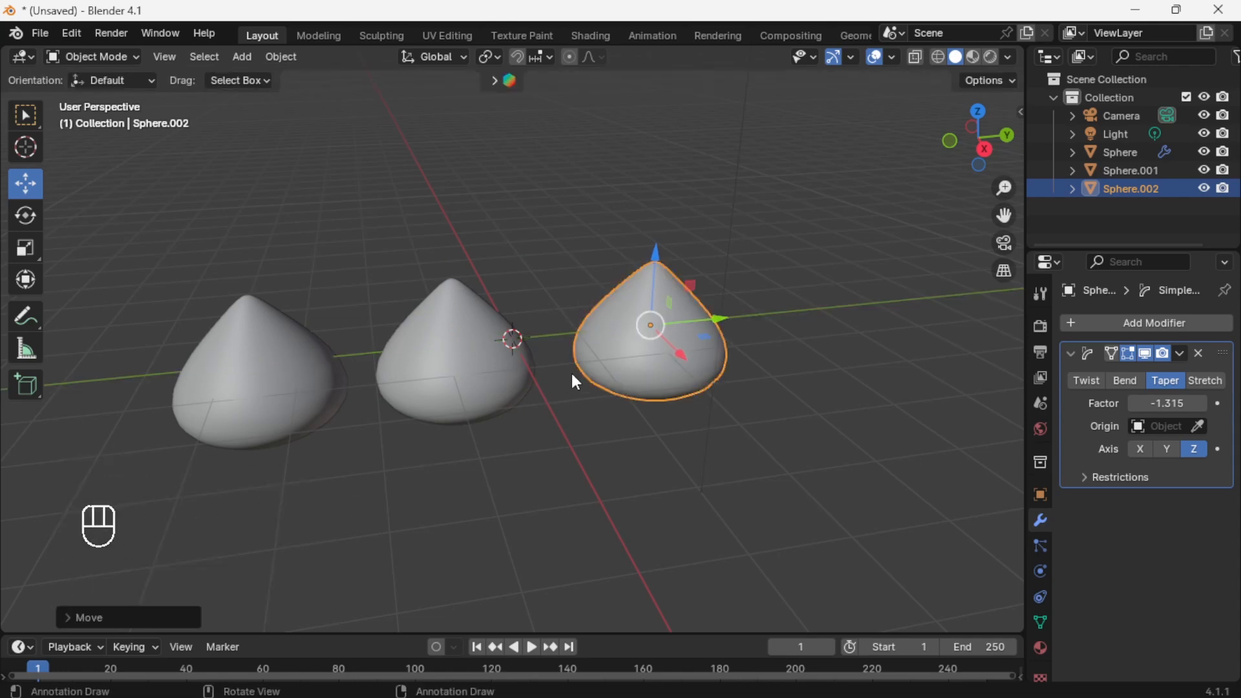
Duplicate the shape at the positive Y end and move the copy further along Y to extend the row.
{"action": "key", "text": "shift"}
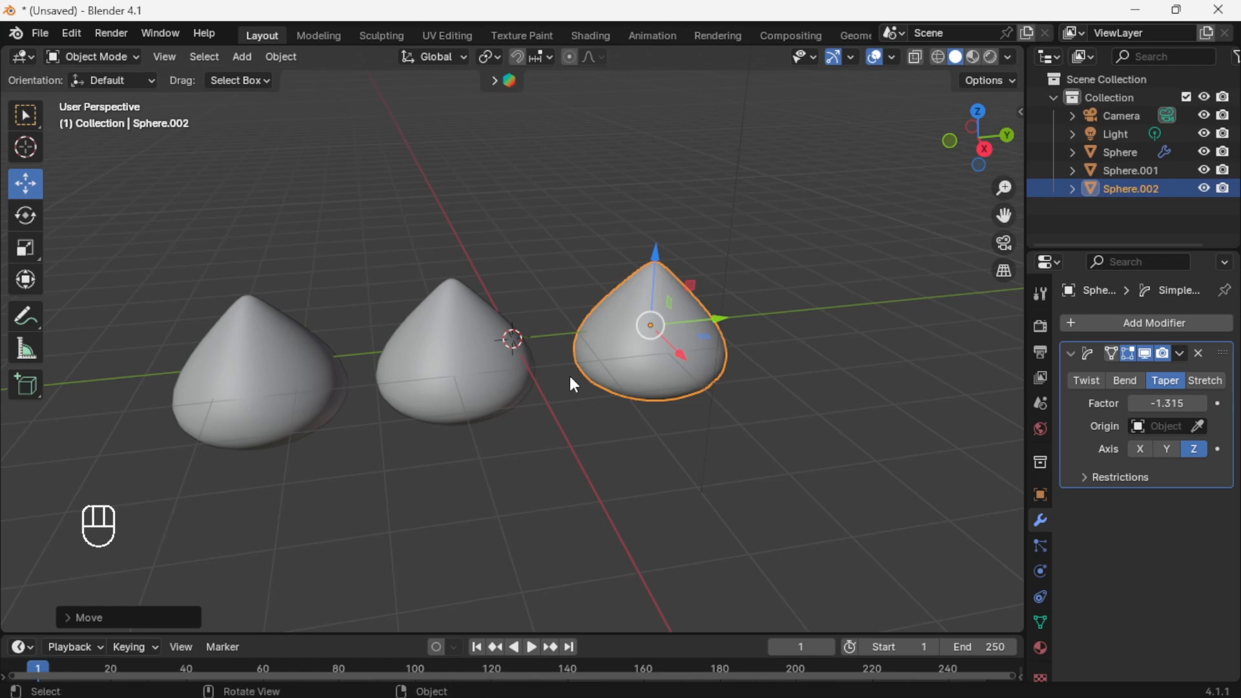
{"action": "key", "text": "shift+d"}
{"action": "right_click", "coordinate": [657, 331]}
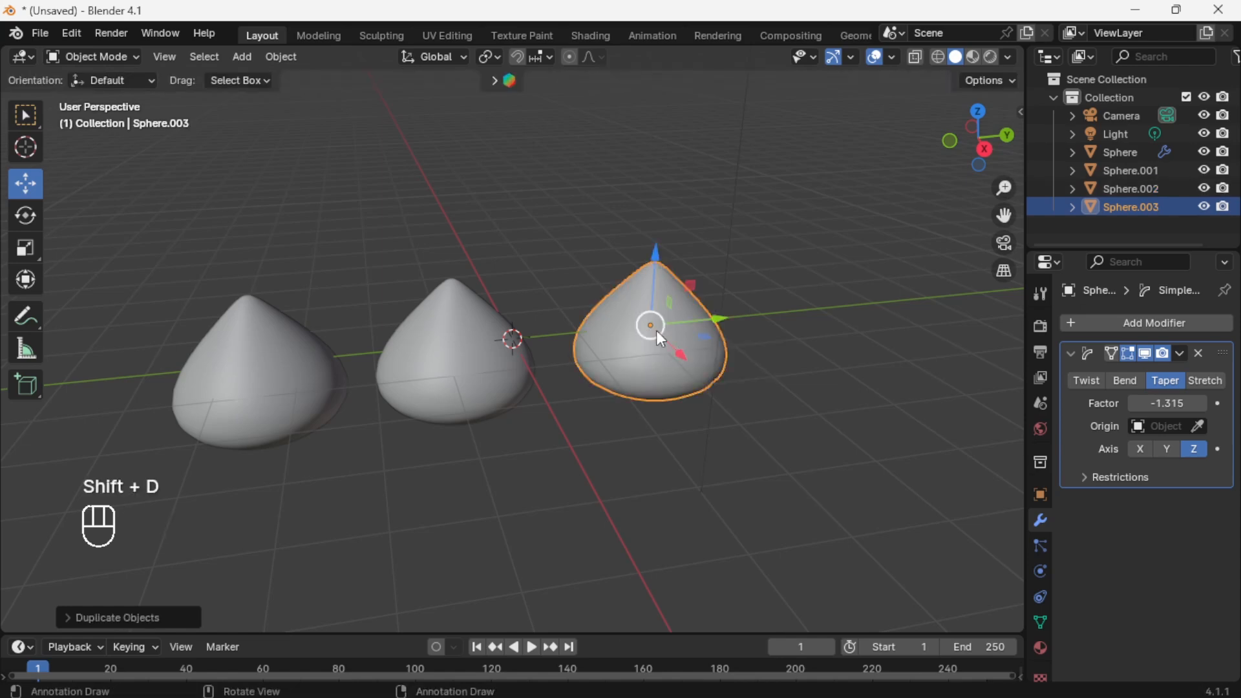
{"action": "left_click_drag", "start_coordinate": [724, 322], "coordinate": [902, 308]}
{"action": "mouse_move", "coordinate": [788, 396]}
{"action": "middle_mouse_down"}
{"action": "mouse_move", "coordinate": [770, 401]}
{"action": "mouse_move", "coordinate": [804, 402]}
{"action": "mouse_move", "coordinate": [759, 399]}
{"action": "mouse_move", "coordinate": [781, 396]}
{"action": "middle_mouse_up"}
{"action": "scroll", "coordinate": [776, 401], "scroll_direction": "down", "scroll_amount": 2}
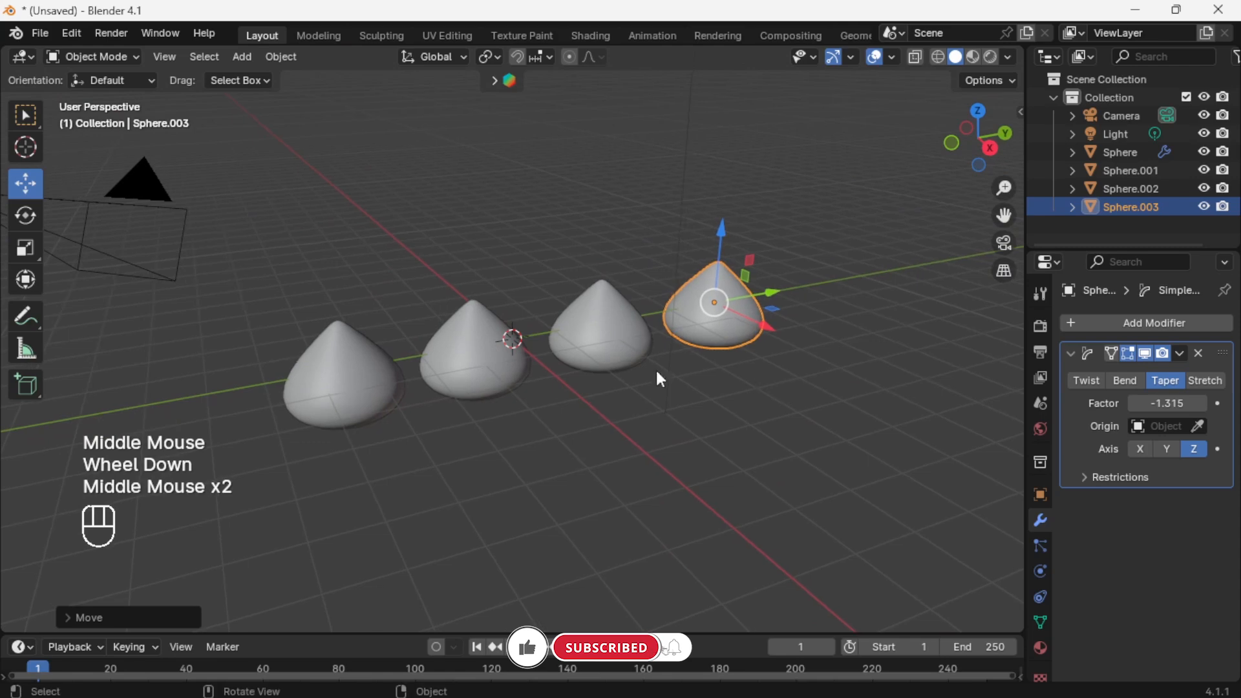
Extend the row to six shapes by duplicating from its negative Y end twice and moving each copy further along negative Y.
{"action": "left_click", "coordinate": [336, 382]}
{"action": "key", "text": "shift+d"}
{"action": "right_click", "coordinate": [362, 378]}
{"action": "left_click_drag", "start_coordinate": [388, 364], "coordinate": [223, 388]}
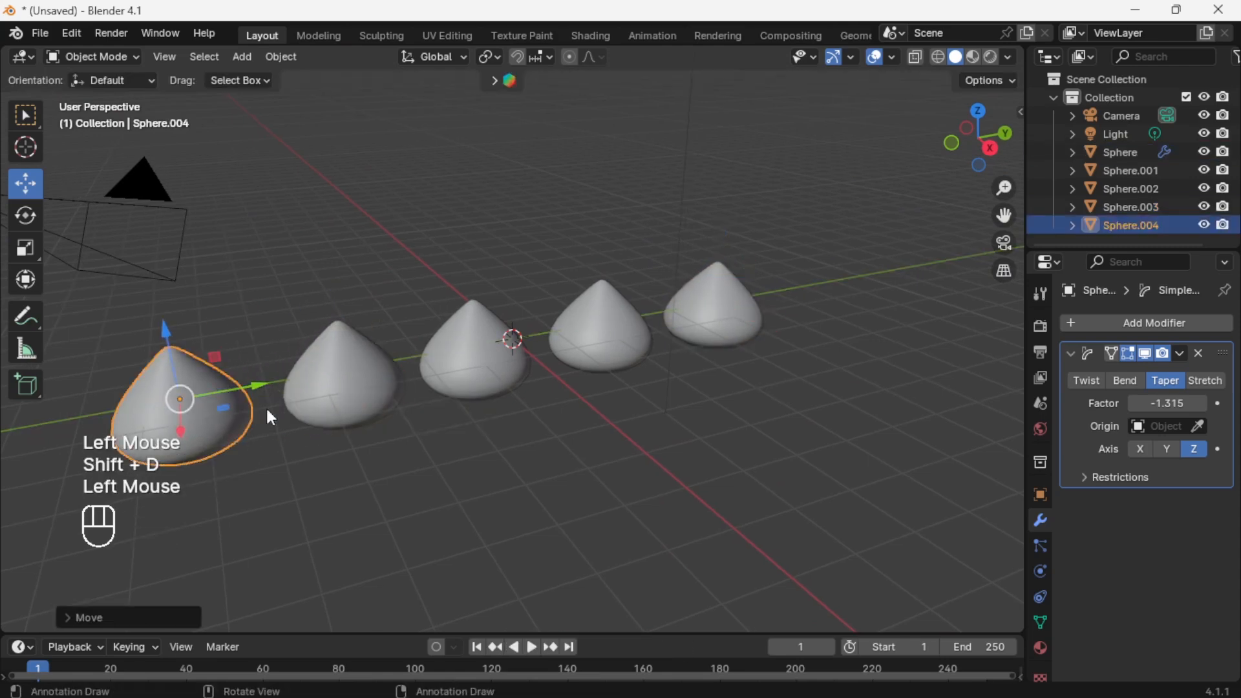
{"action": "key", "text": "shift+d"}
{"action": "right_click", "coordinate": [182, 417]}
{"action": "left_click_drag", "start_coordinate": [270, 382], "coordinate": [111, 396]}
{"action": "middle_click_drag", "start_coordinate": [404, 432], "coordinate": [568, 383], "text": "shift"}
{"action": "middle_click_drag", "start_coordinate": [849, 318], "coordinate": [653, 448]}
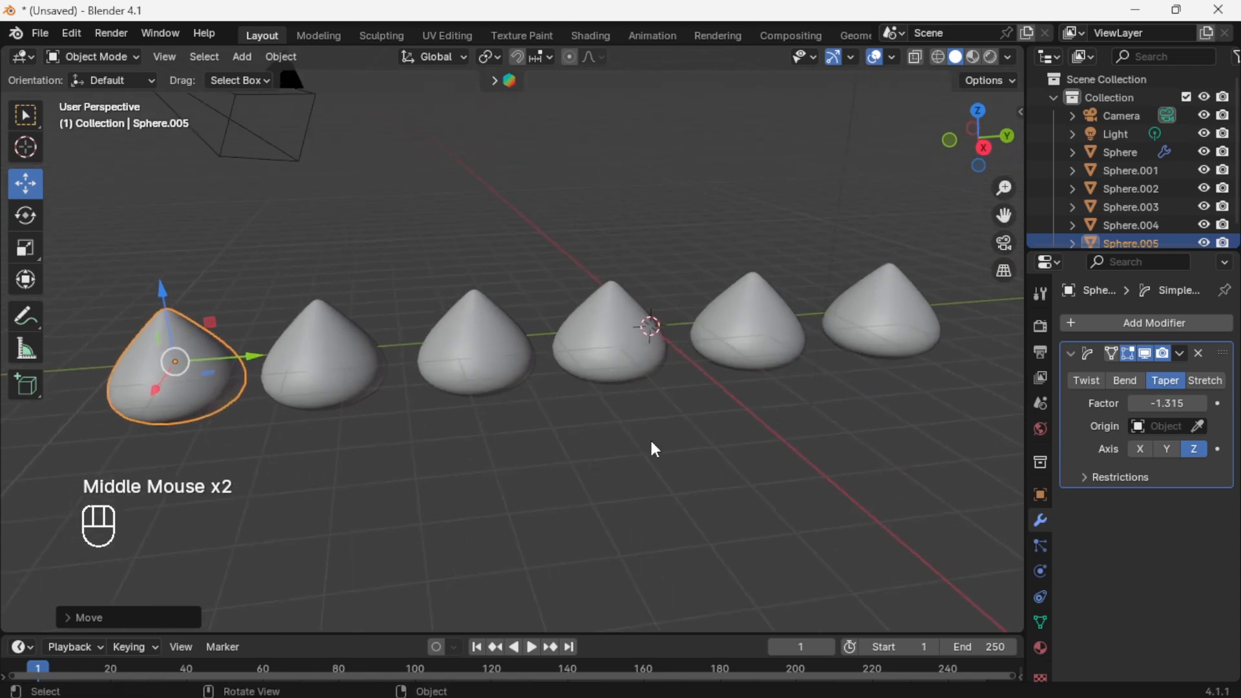
Add a torus at the origin and move it about 4.85 m along X, in front of the row.
{"action": "left_click", "coordinate": [654, 449]}
{"action": "left_click", "coordinate": [243, 58]}
{"action": "mouse_move", "coordinate": [277, 75]}
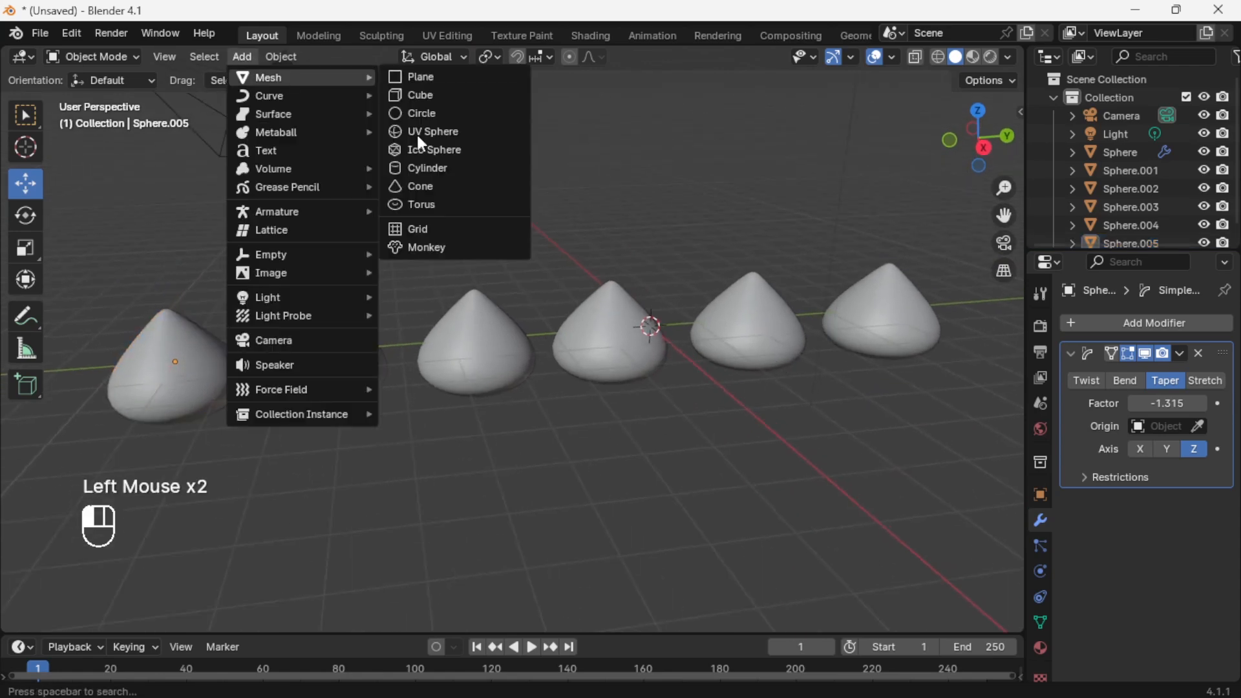
{"action": "left_click", "coordinate": [440, 205]}
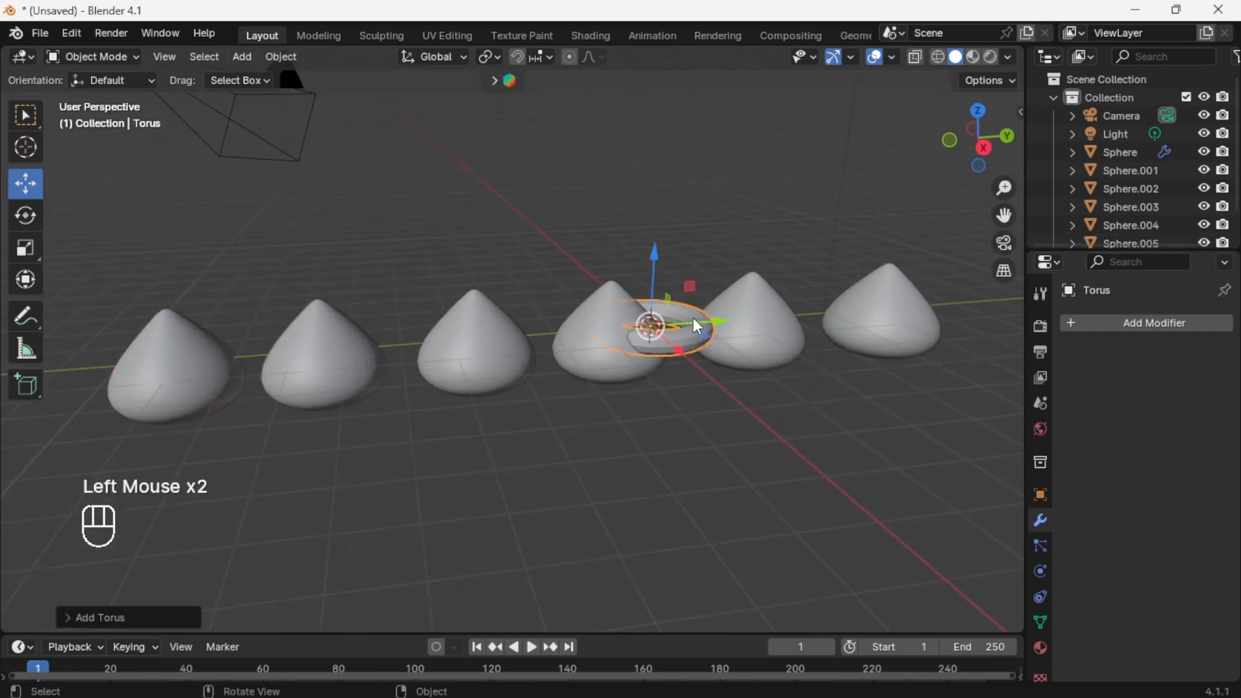
{"action": "left_click_drag", "start_coordinate": [679, 346], "coordinate": [805, 454]}
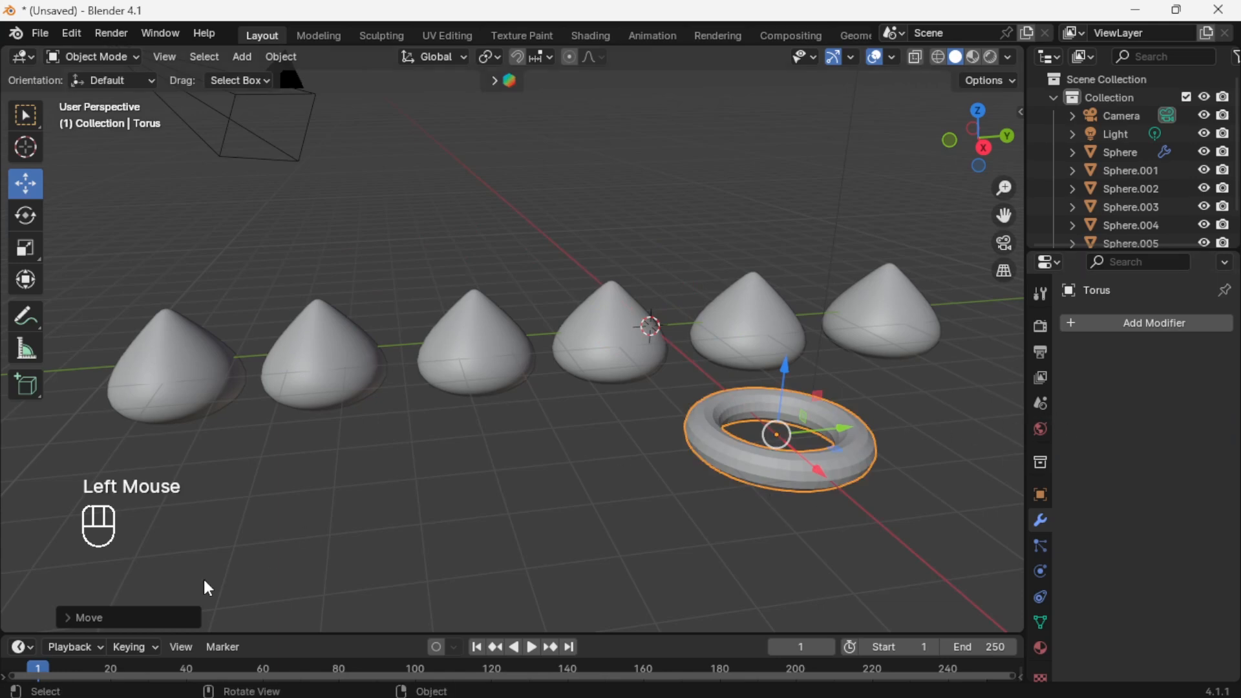
{"action": "left_click", "coordinate": [130, 619]}
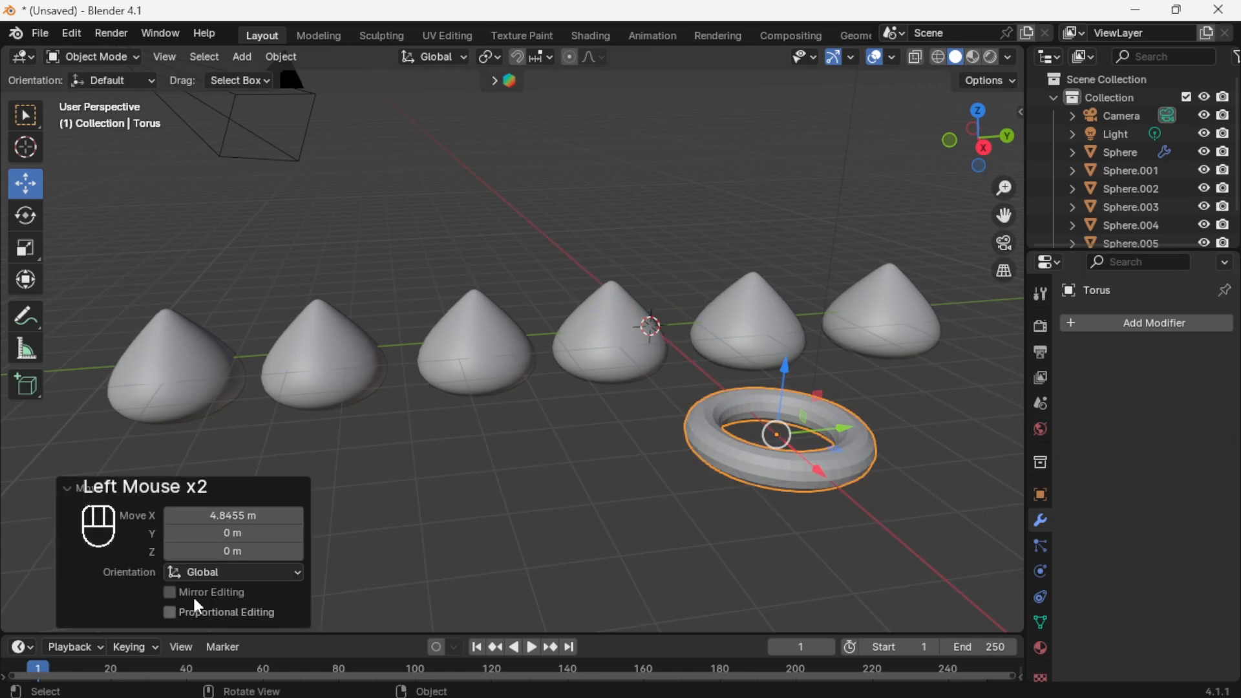
Add a Subdivision Surface modifier to the torus, set its viewport levels to 3 and apply it.
{"action": "left_click", "coordinate": [912, 417]}
{"action": "left_click", "coordinate": [852, 461]}
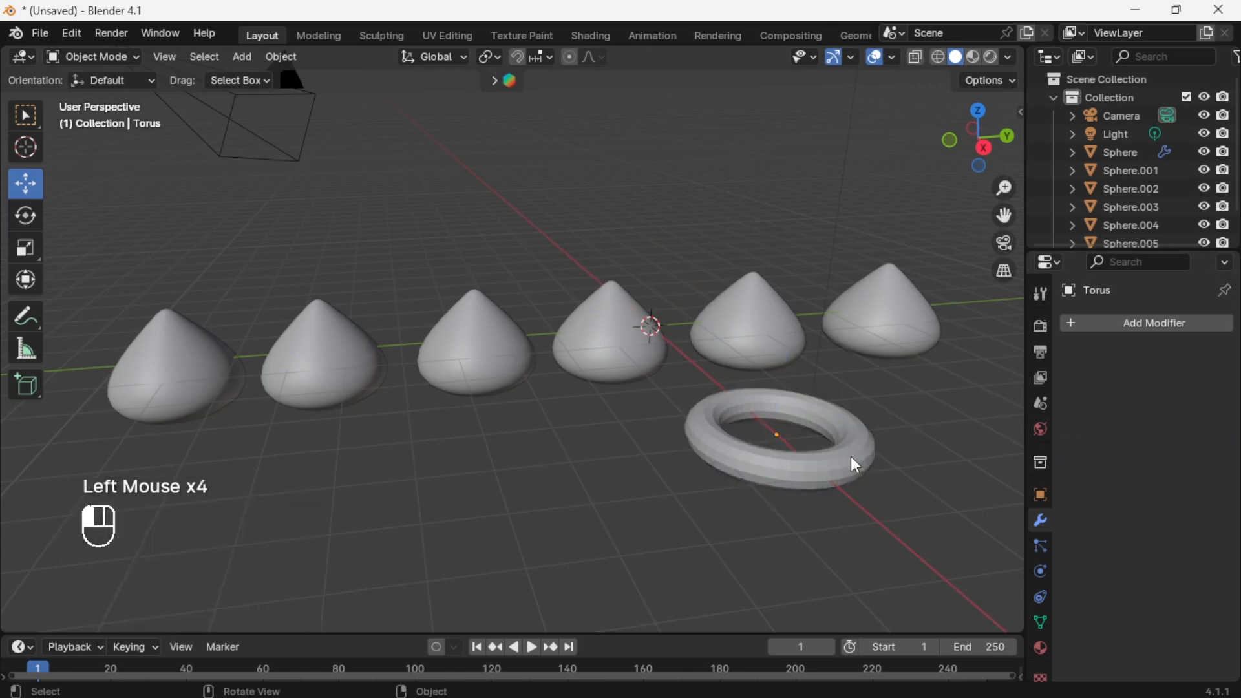
{"action": "left_click", "coordinate": [1143, 335]}
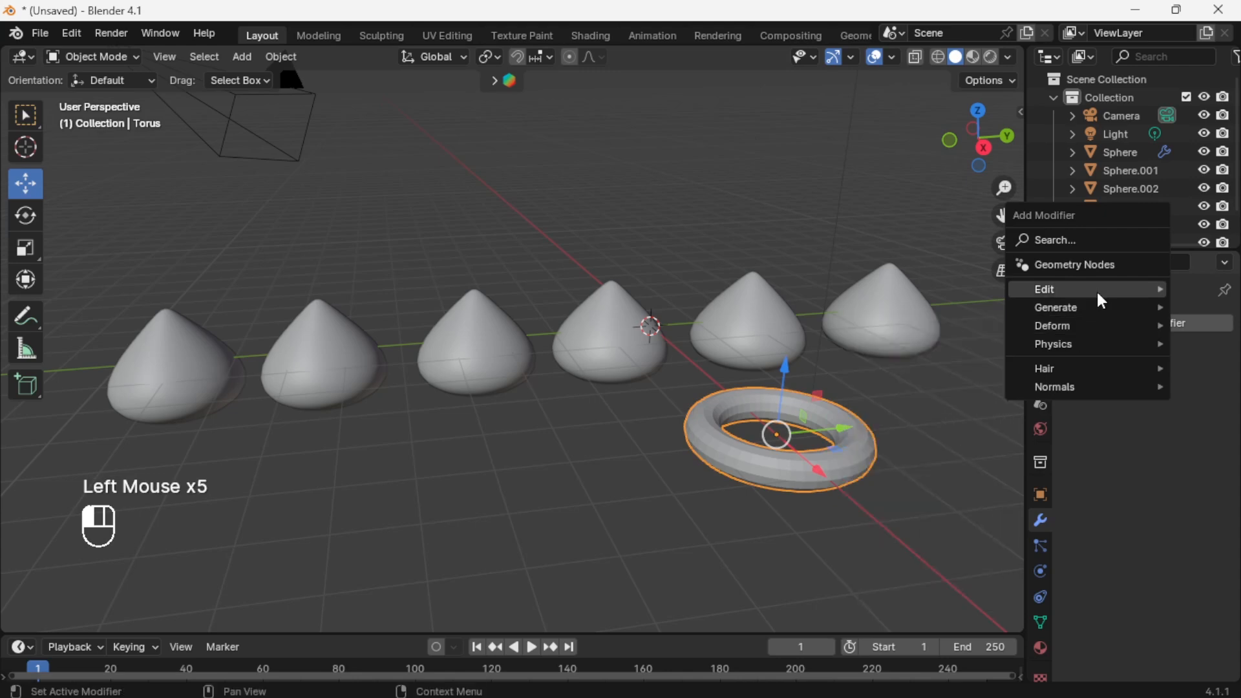
{"action": "mouse_move", "coordinate": [1095, 312]}
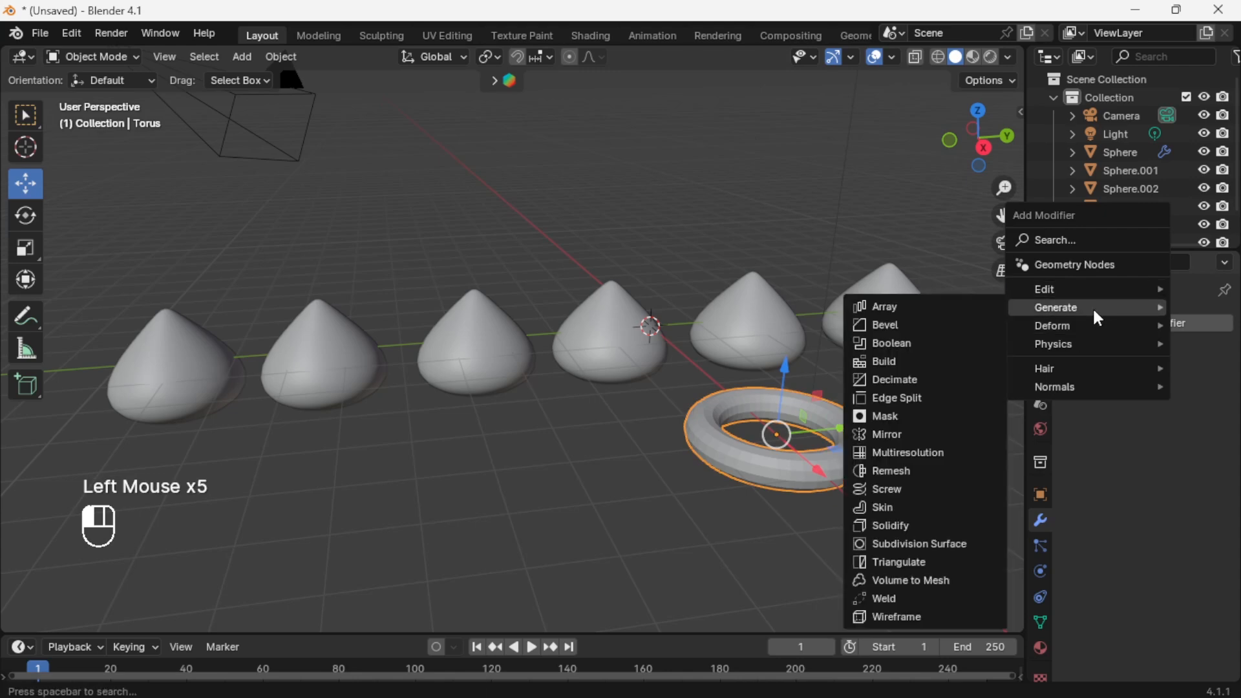
{"action": "left_click", "coordinate": [929, 545]}
{"action": "left_click", "coordinate": [1200, 403]}
{"action": "left_click", "coordinate": [1200, 403]}
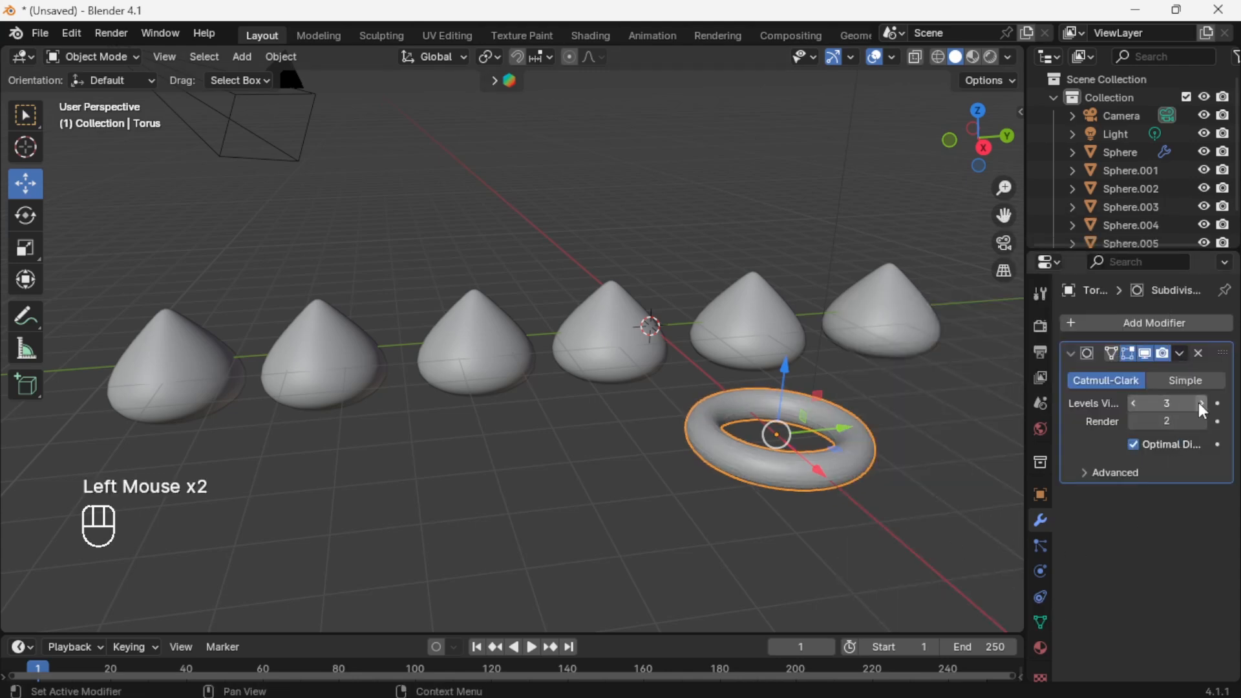
{"action": "left_click", "coordinate": [1181, 353]}
{"action": "left_click", "coordinate": [1181, 375]}
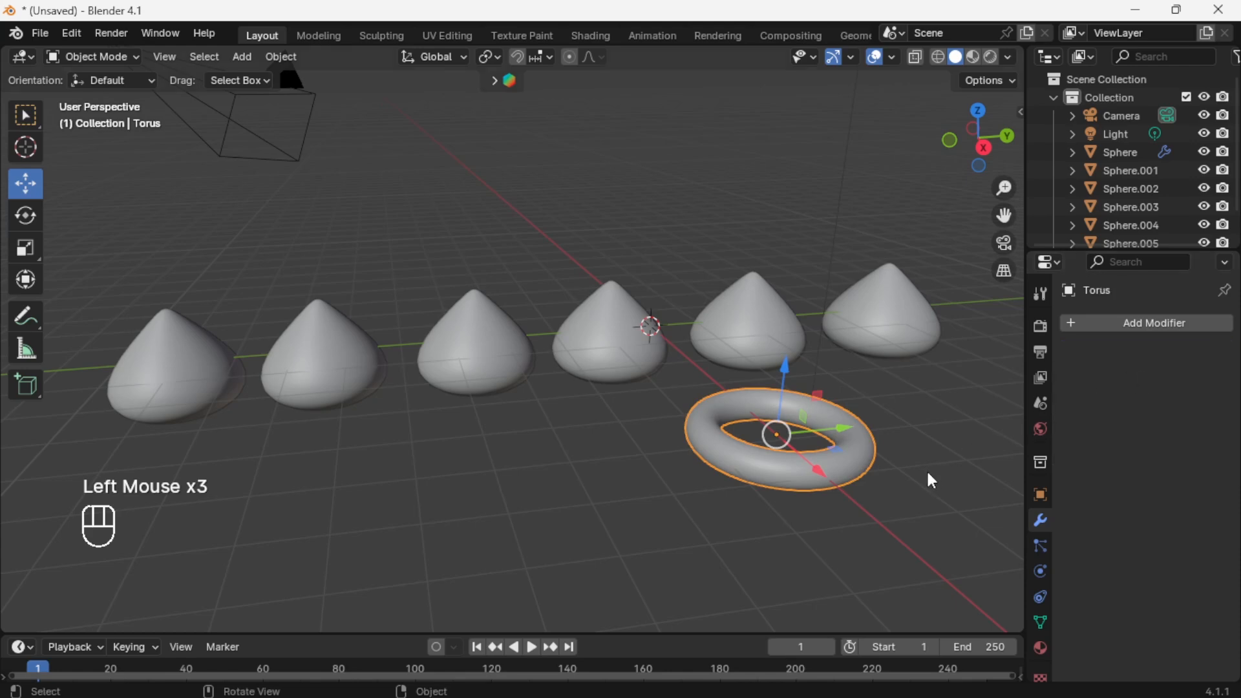
Move the torus about -6.2 m along the Y axis and keep it selected.
{"action": "left_click_drag", "start_coordinate": [847, 428], "coordinate": [391, 471]}
{"action": "scroll", "coordinate": [392, 472], "scroll_direction": "up", "scroll_amount": 3}
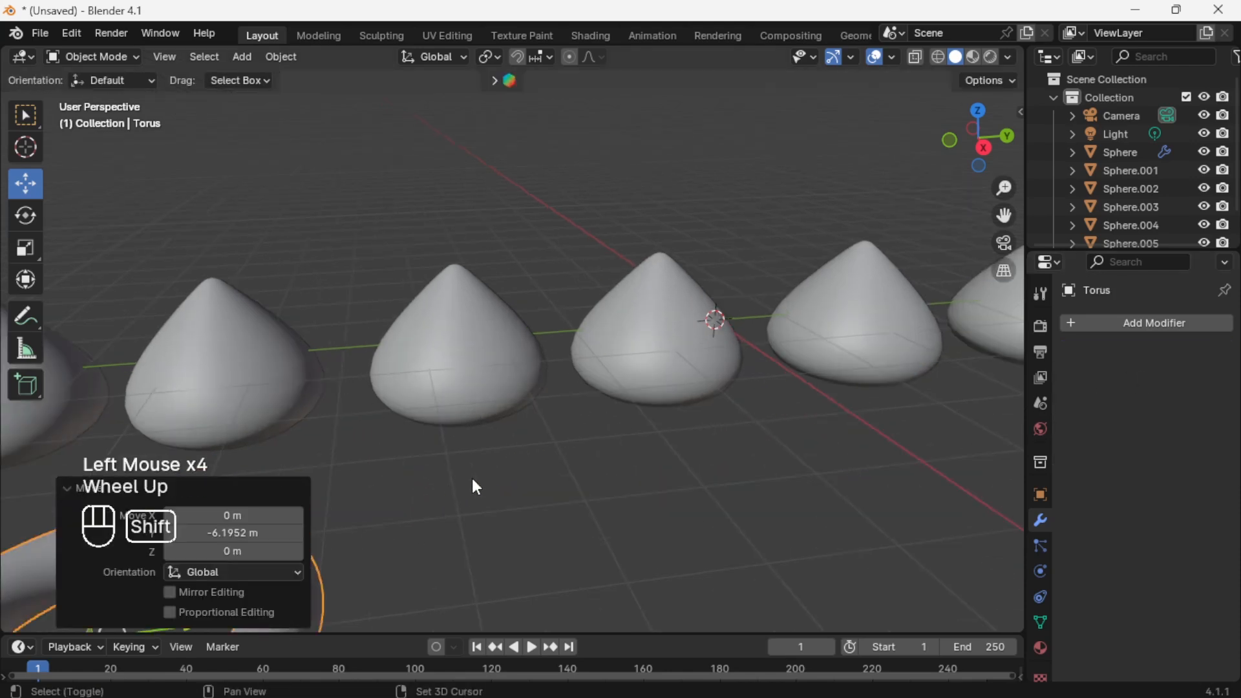
{"action": "middle_click_drag", "start_coordinate": [448, 485], "coordinate": [618, 359], "text": "shift"}
{"action": "left_click", "coordinate": [660, 467]}
{"action": "left_click", "coordinate": [621, 420]}
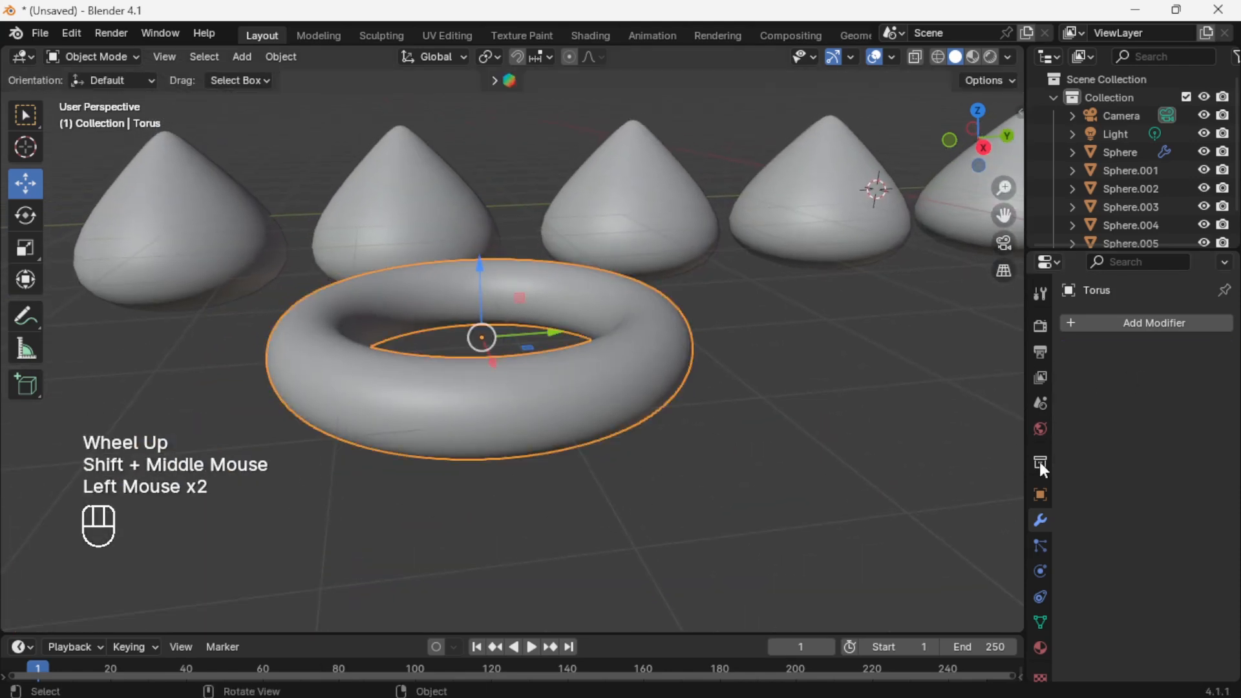
Create a new texture and set its type to Clouds.
{"action": "left_click", "coordinate": [1043, 677]}
{"action": "left_click", "coordinate": [1164, 349]}
{"action": "left_click_drag", "start_coordinate": [1165, 378], "coordinate": [1147, 437]}
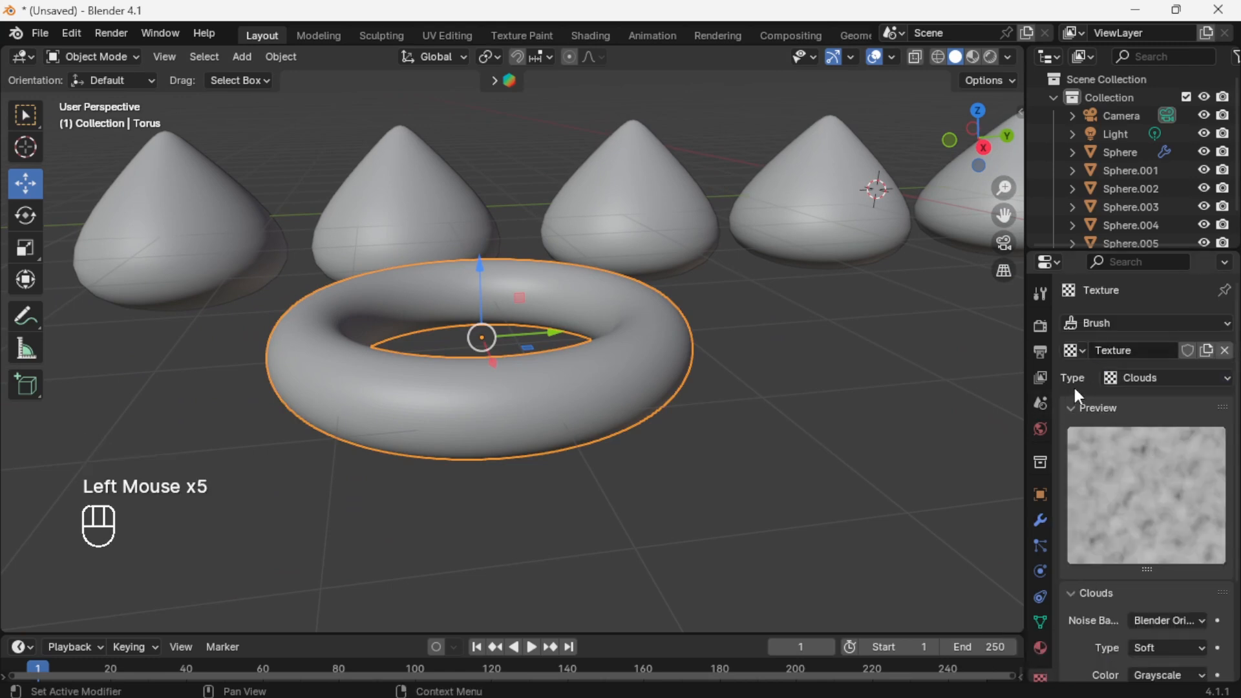
{"action": "left_click", "coordinate": [1041, 521]}
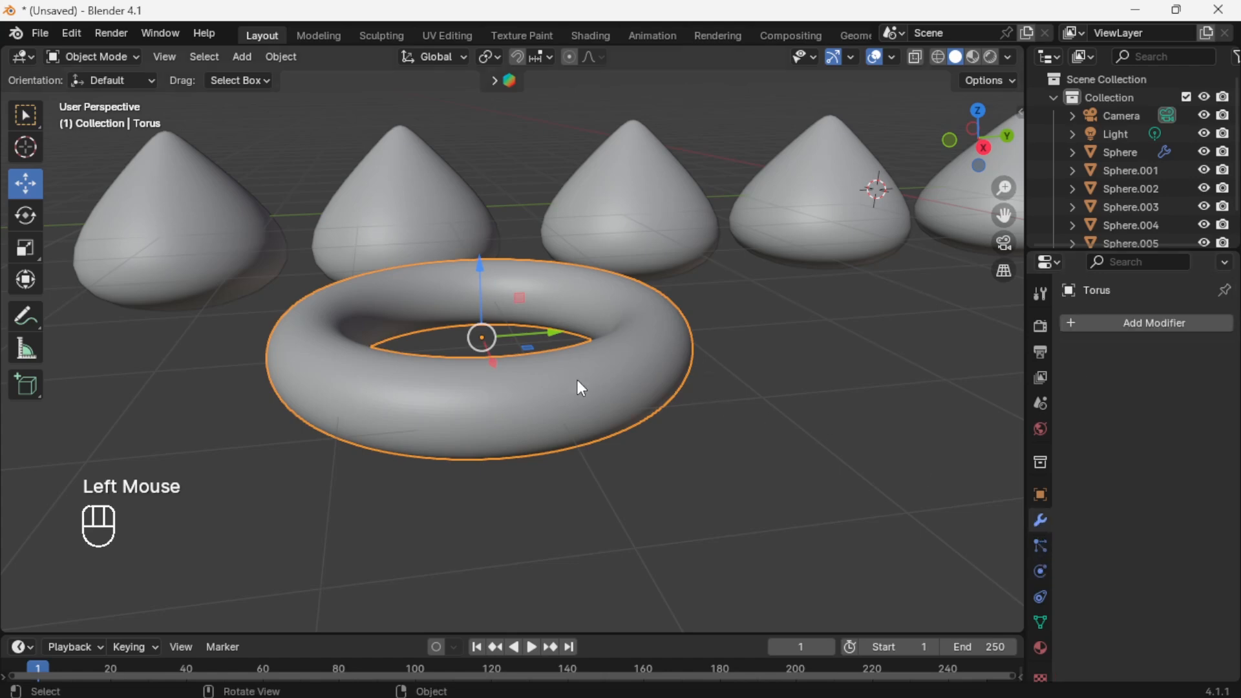
Add a Displace modifier to the torus.
{"action": "middle_click_drag", "start_coordinate": [556, 379], "coordinate": [568, 394]}
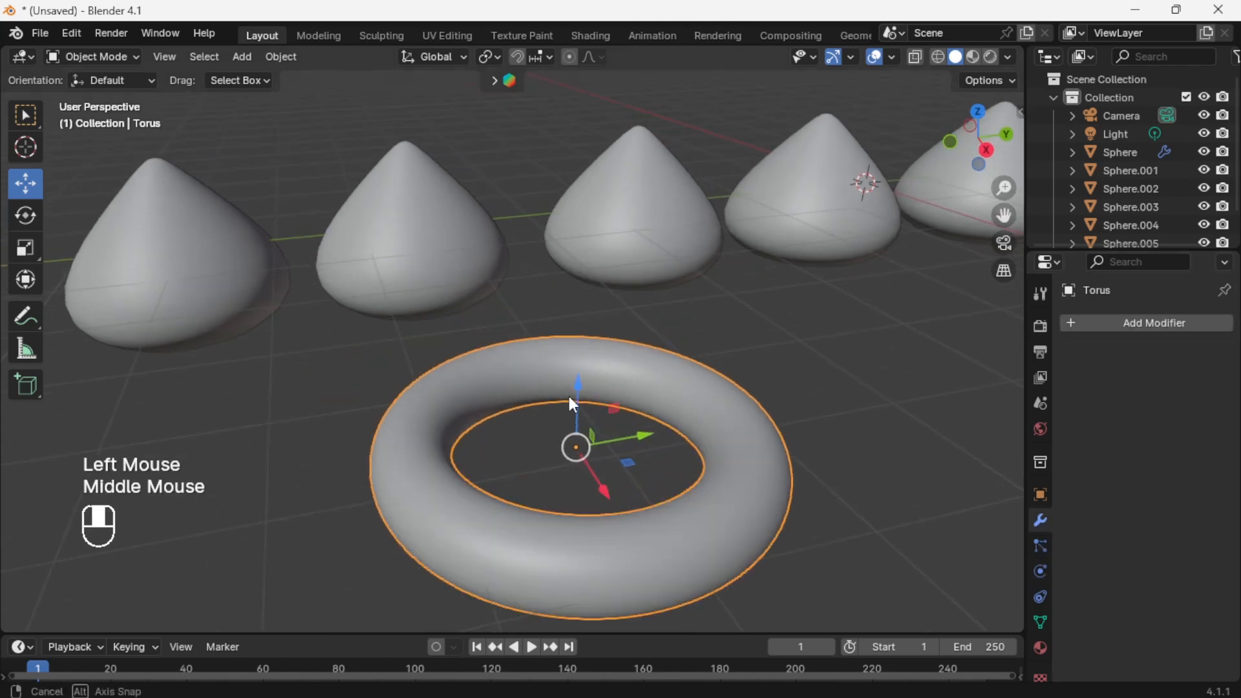
{"action": "left_click", "coordinate": [1124, 324]}
{"action": "mouse_move", "coordinate": [1124, 335]}
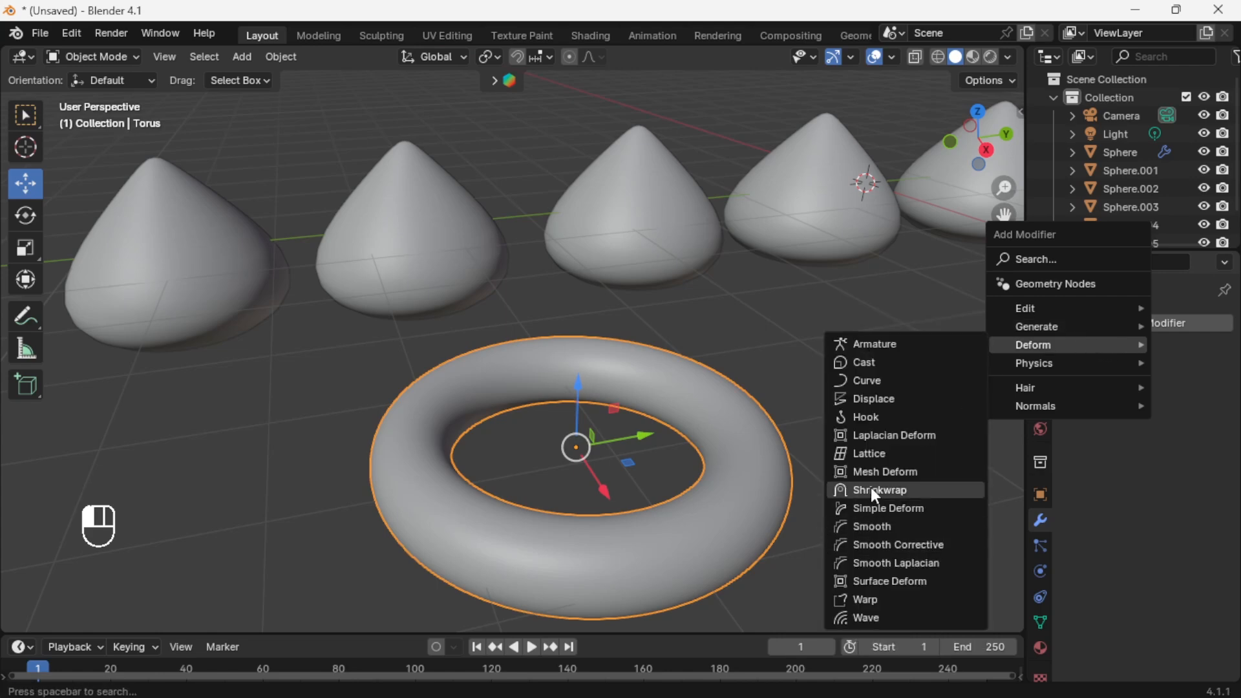
{"action": "mouse_move", "coordinate": [1034, 337]}
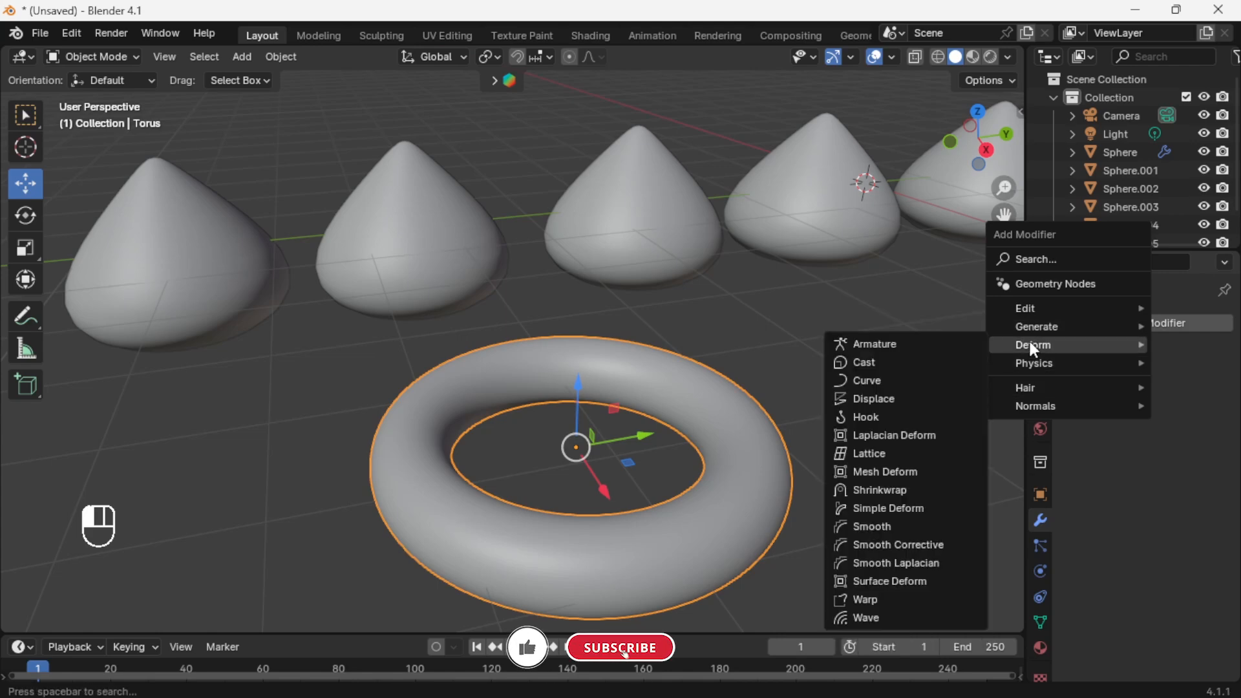
{"action": "left_click", "coordinate": [891, 399]}
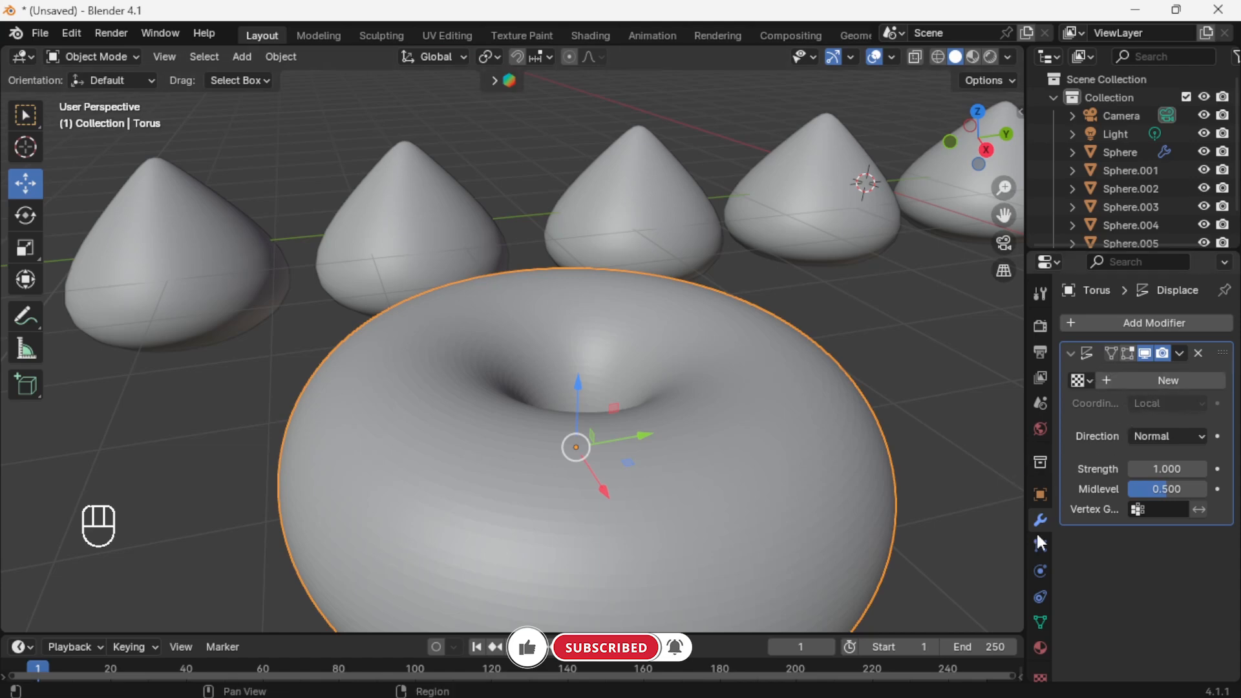
Create a new texture for the torus's Displace modifier and set its type to Clouds.
{"action": "left_click_drag", "start_coordinate": [1025, 558], "coordinate": [978, 556]}
{"action": "left_click_drag", "start_coordinate": [1065, 254], "coordinate": [1065, 190]}
{"action": "left_click", "coordinate": [994, 613]}
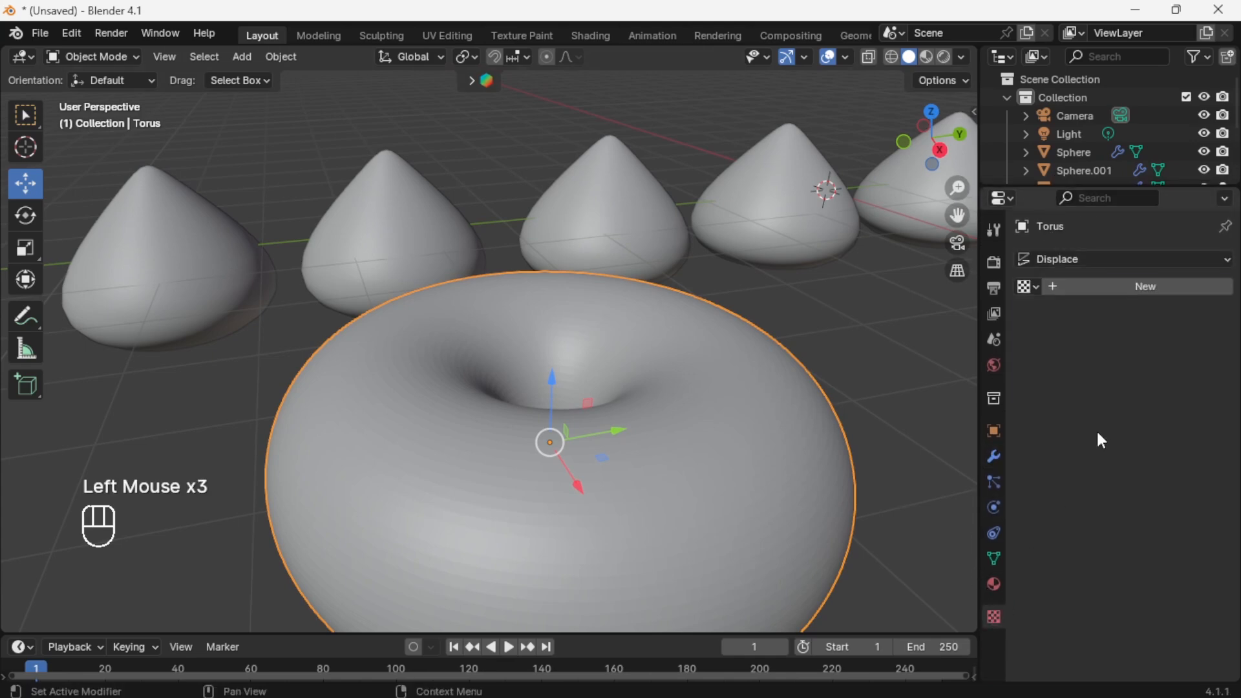
{"action": "left_click", "coordinate": [1114, 288]}
{"action": "left_click", "coordinate": [1107, 314]}
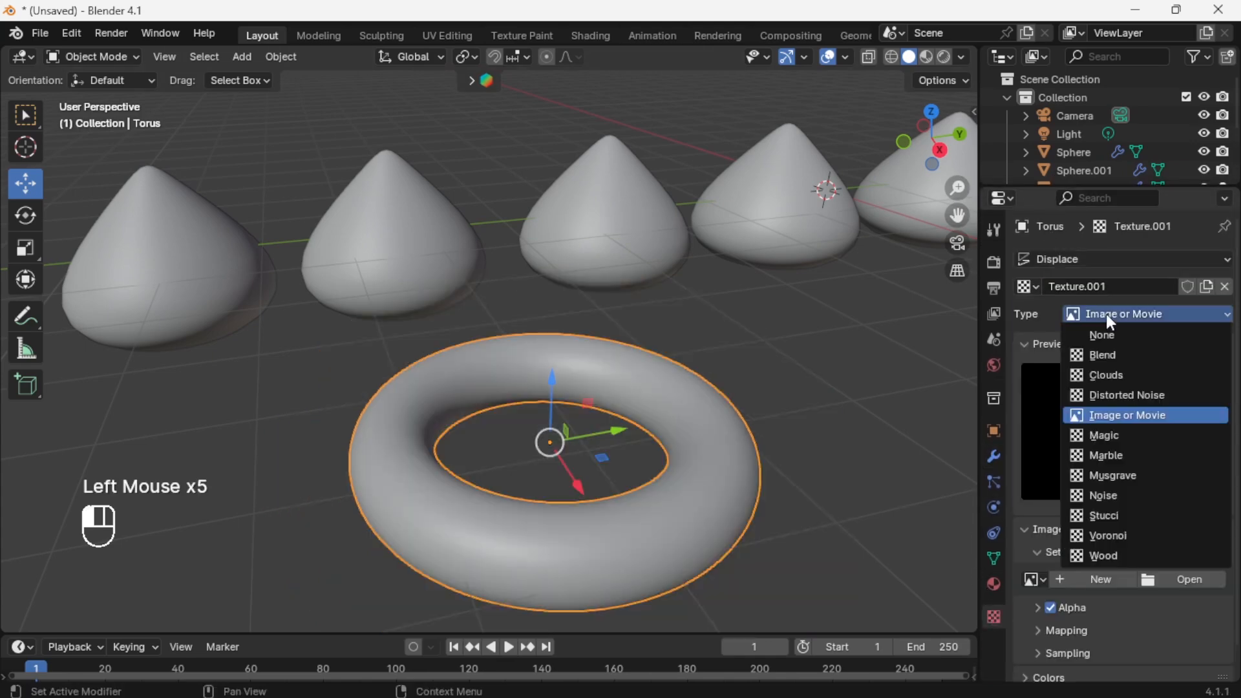
{"action": "left_click", "coordinate": [1116, 375]}
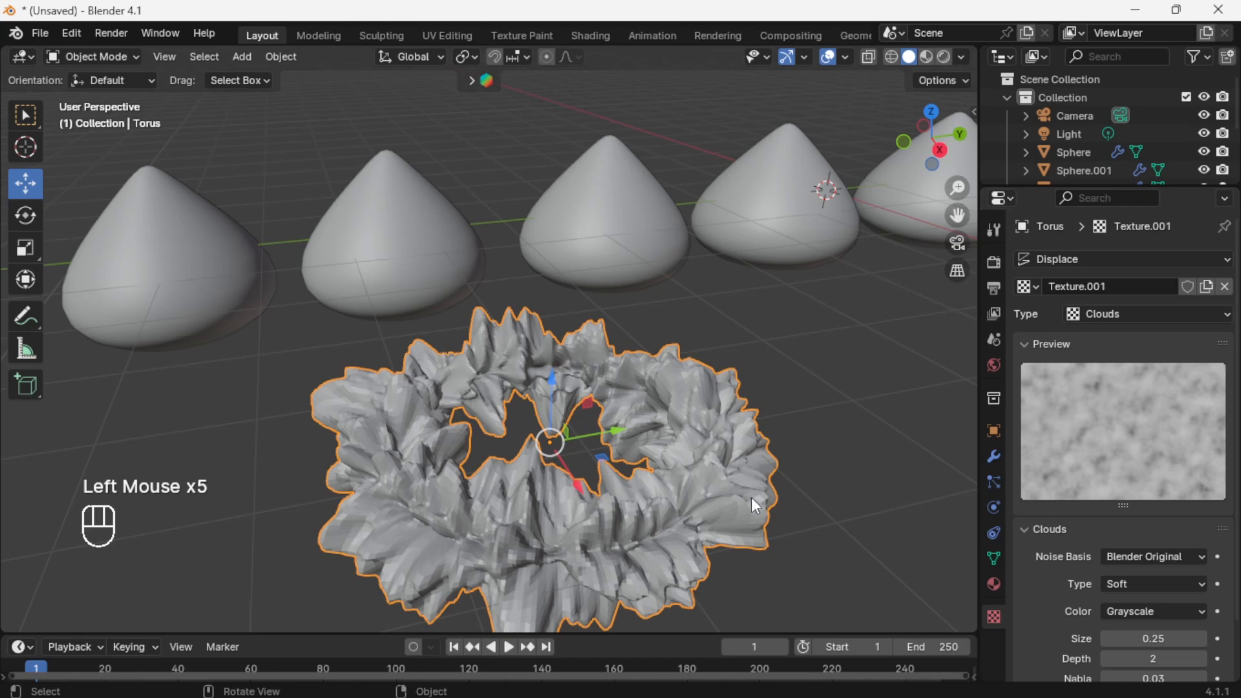
Set the torus's Displace modifier strength to 0.3.
{"action": "middle_click_drag", "start_coordinate": [749, 500], "coordinate": [758, 482]}
{"action": "scroll", "coordinate": [1107, 570], "scroll_direction": "down", "scroll_amount": 2}
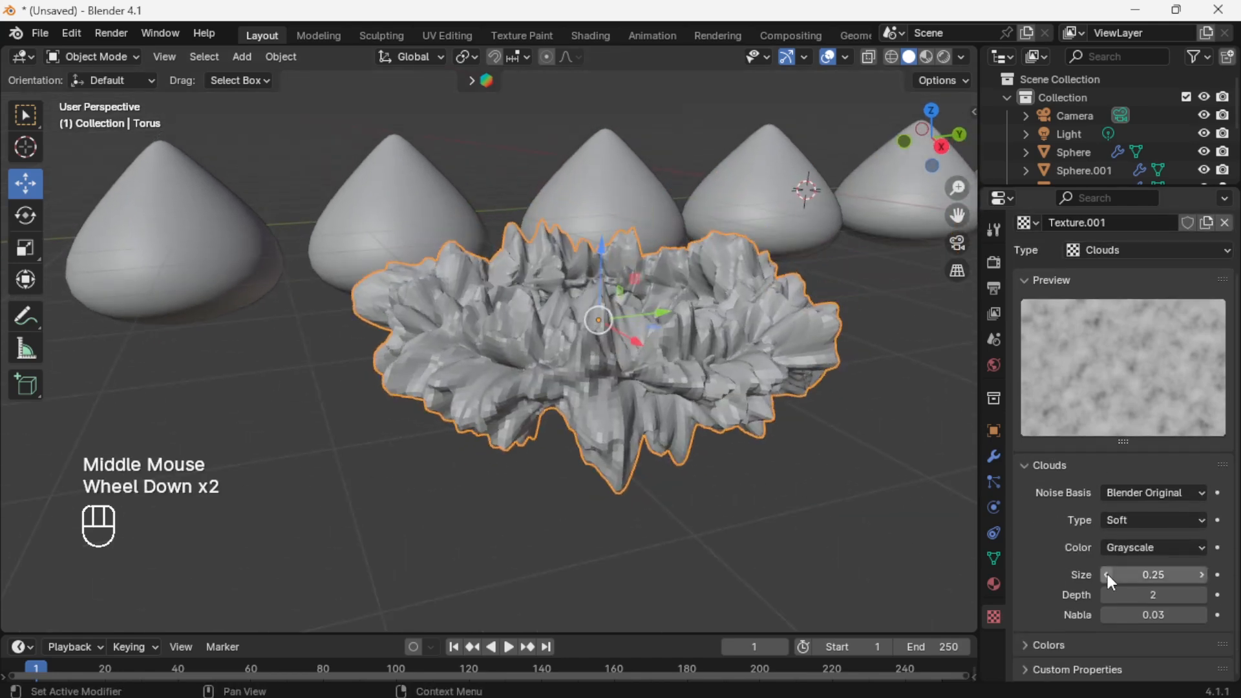
{"action": "left_click", "coordinate": [994, 456]}
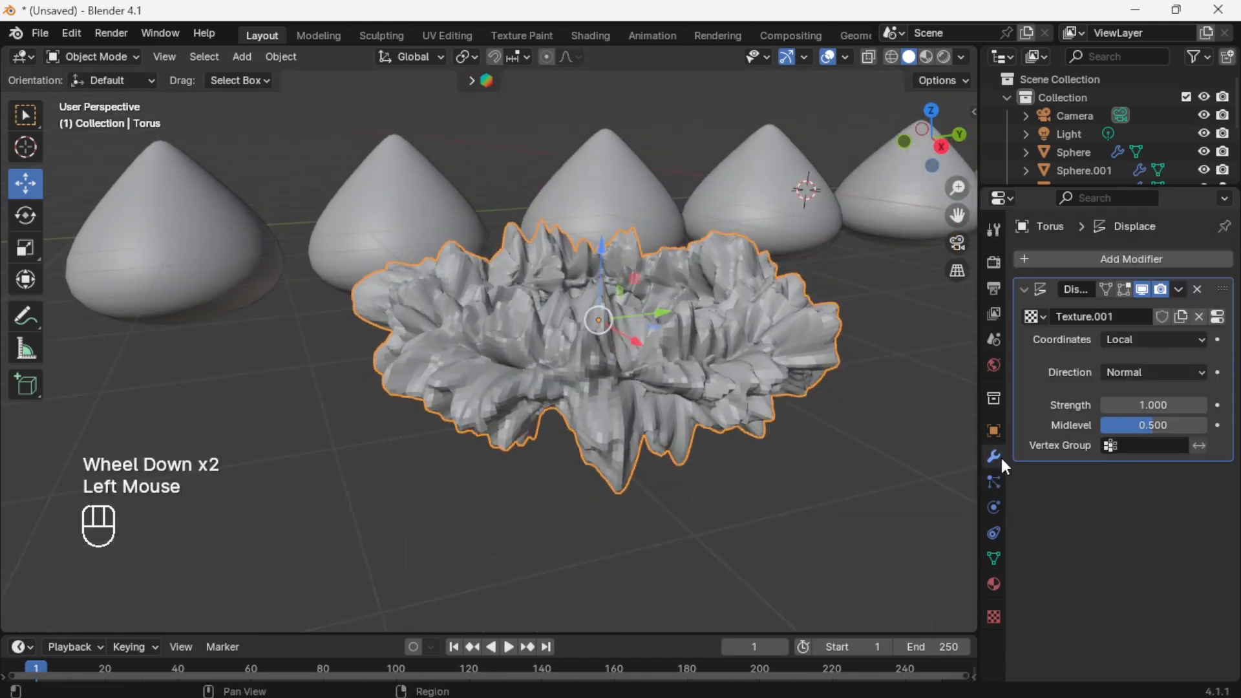
{"action": "mouse_move", "coordinate": [1144, 405]}
{"action": "left_mouse_down"}
{"action": "mouse_move", "coordinate": [1106, 404]}
{"action": "mouse_move", "coordinate": [1122, 404]}
{"action": "left_mouse_up"}
{"action": "middle_click_drag", "start_coordinate": [893, 363], "coordinate": [887, 408]}
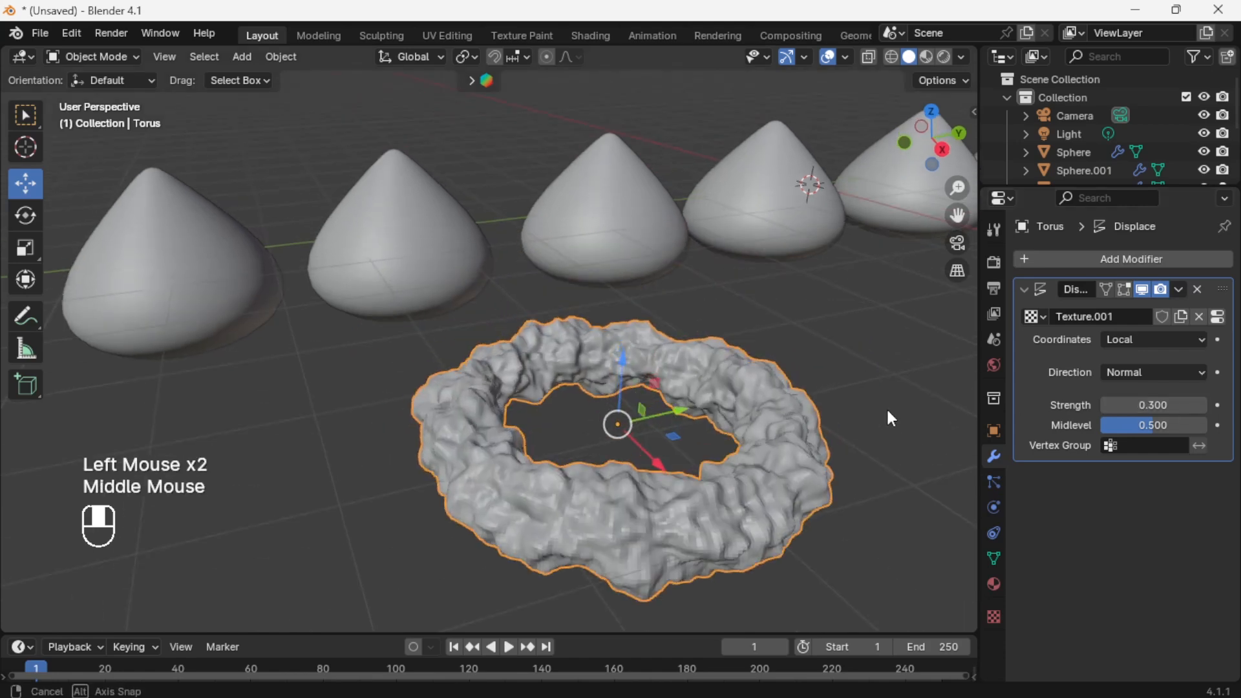
Move the torus about -2.59 m along the Y axis, shade it smooth and deselect it.
{"action": "scroll", "coordinate": [883, 414], "scroll_direction": "down", "scroll_amount": 3}
{"action": "left_click_drag", "start_coordinate": [613, 388], "coordinate": [413, 390]}
{"action": "right_click", "coordinate": [356, 343]}
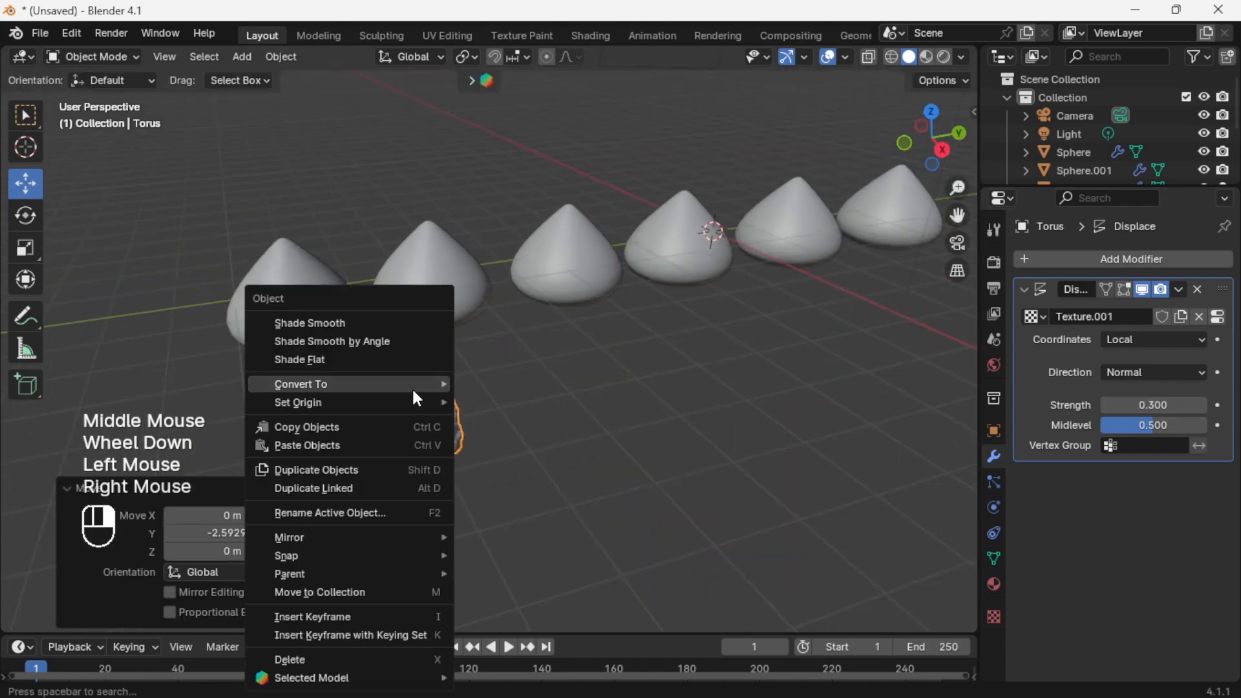
{"action": "left_click", "coordinate": [304, 322]}
{"action": "left_click", "coordinate": [552, 436]}
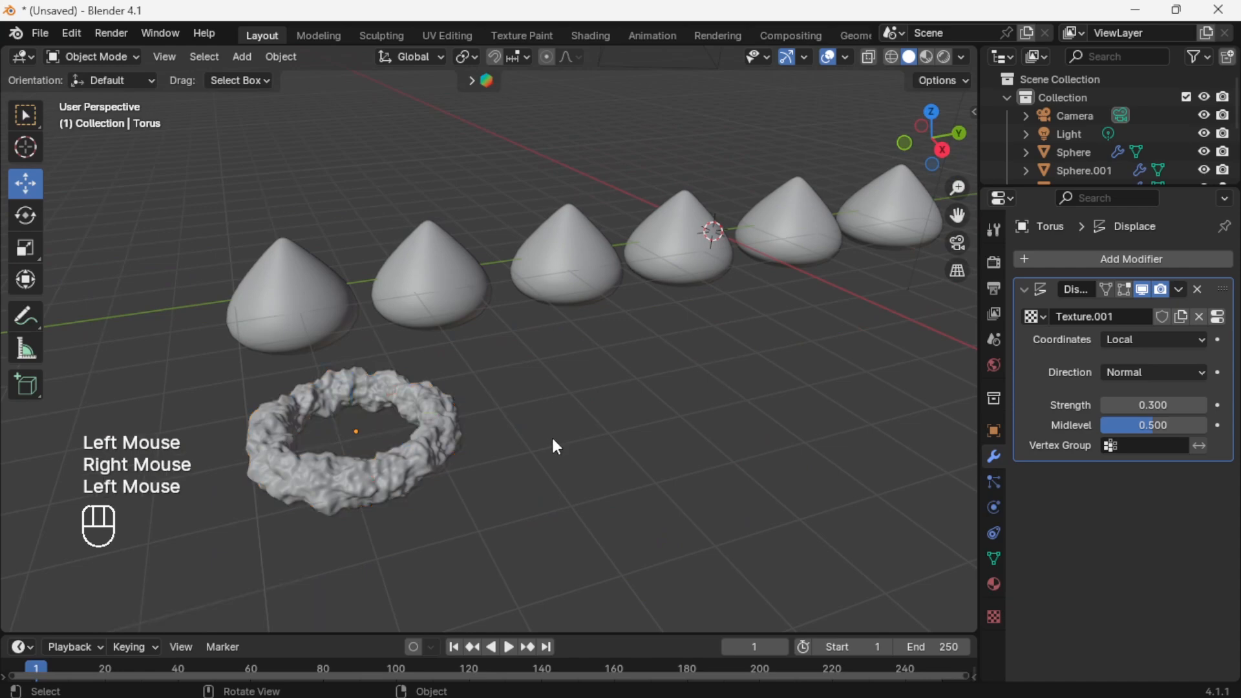
Select the torus and set its Displace modifier strength to 0.2.
{"action": "left_click", "coordinate": [425, 429]}
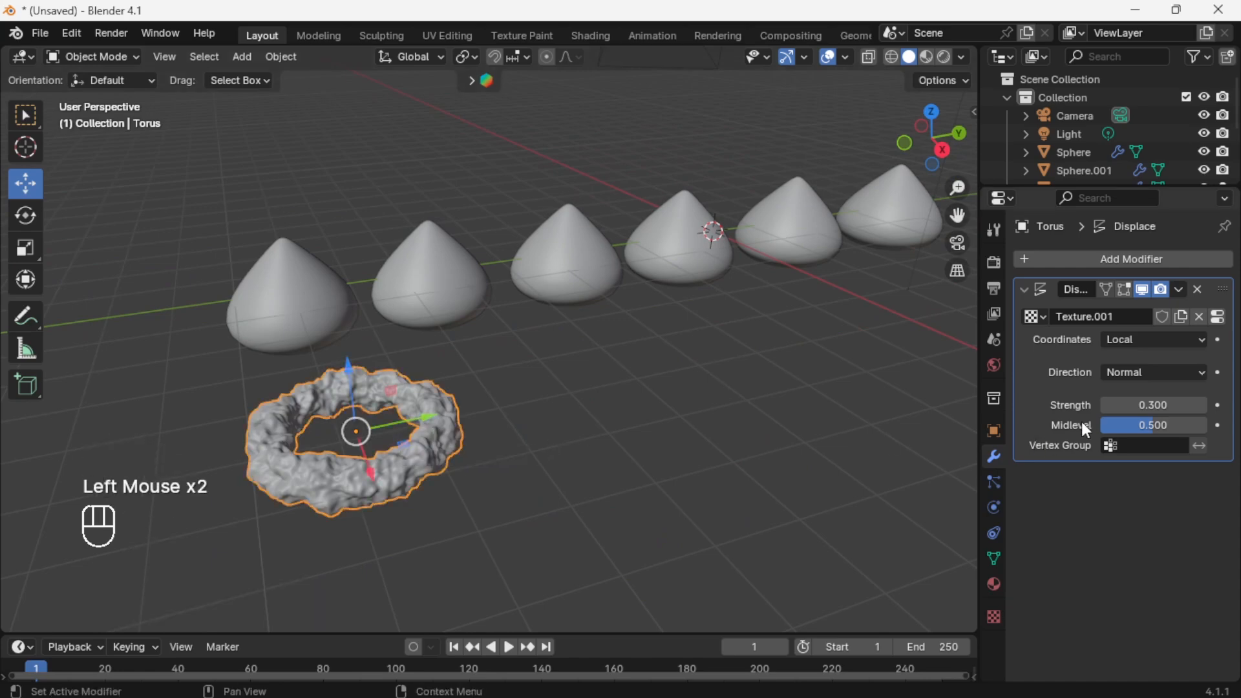
{"action": "mouse_move", "coordinate": [1143, 405]}
{"action": "left_mouse_down"}
{"action": "mouse_move", "coordinate": [1197, 405]}
{"action": "mouse_move", "coordinate": [1136, 405]}
{"action": "left_mouse_up"}
{"action": "scroll", "coordinate": [533, 476], "scroll_direction": "up", "scroll_amount": 1}
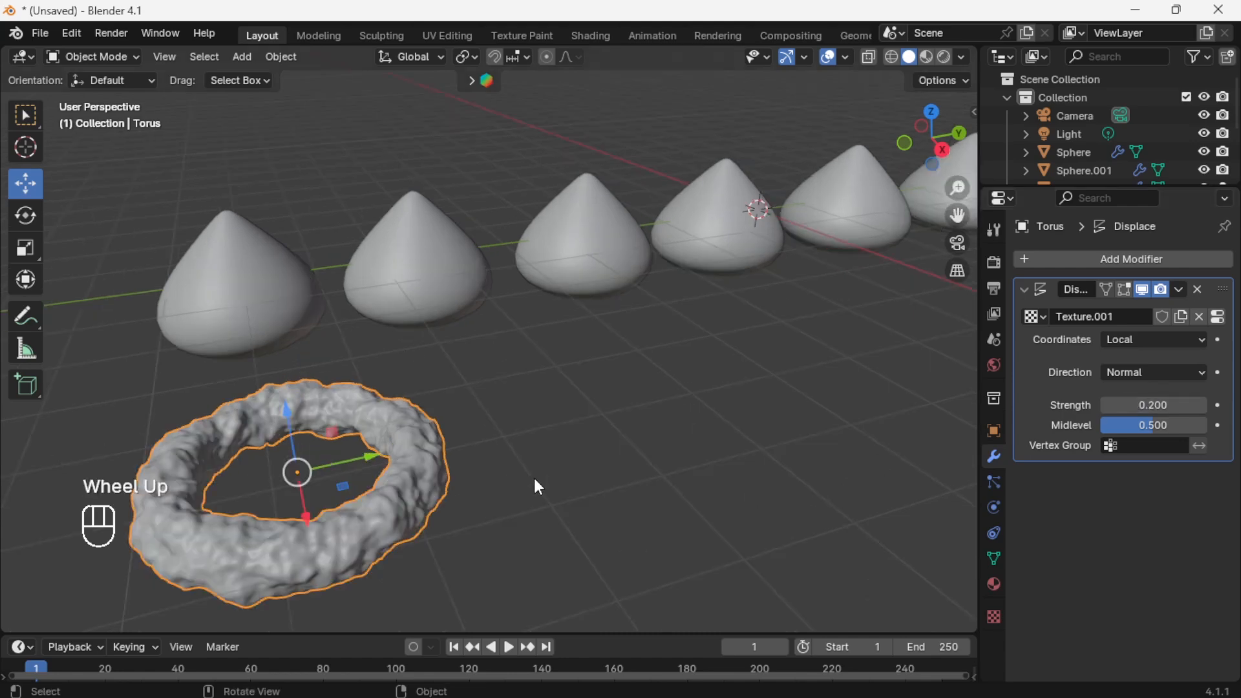
{"action": "middle_click_drag", "start_coordinate": [533, 473], "coordinate": [535, 462], "text": "shift"}
{"action": "scroll", "coordinate": [536, 463], "scroll_direction": "up", "scroll_amount": 1}
{"action": "scroll", "coordinate": [542, 452], "scroll_direction": "down", "scroll_amount": 1}
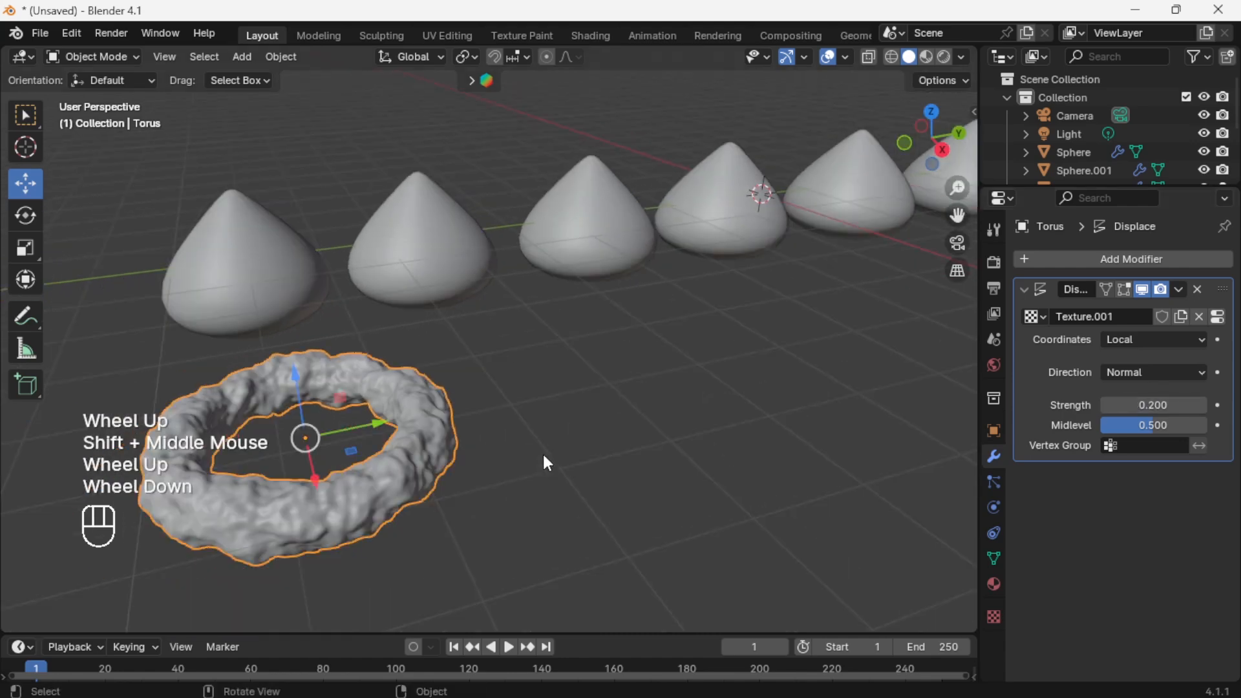
Duplicate the displaced torus and move the copy about 2.92 m along the Y axis.
{"action": "key", "text": "shift+d"}
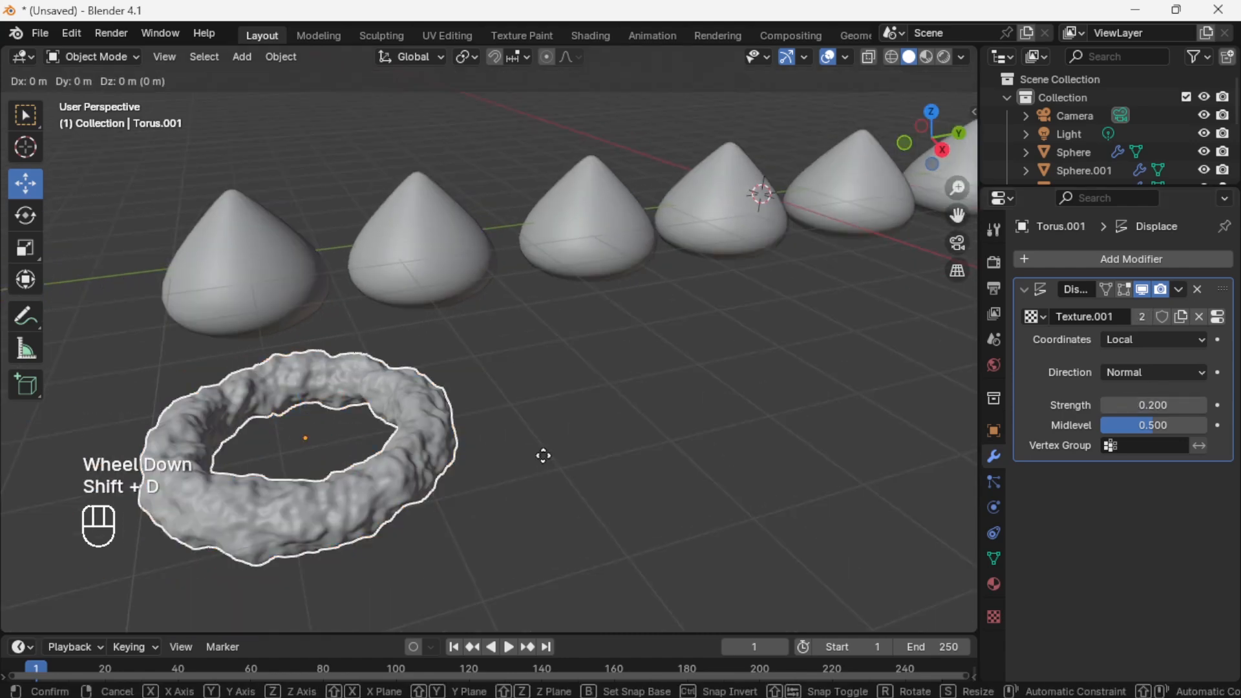
{"action": "left_click", "coordinate": [543, 456]}
{"action": "left_click_drag", "start_coordinate": [388, 446], "coordinate": [711, 421]}
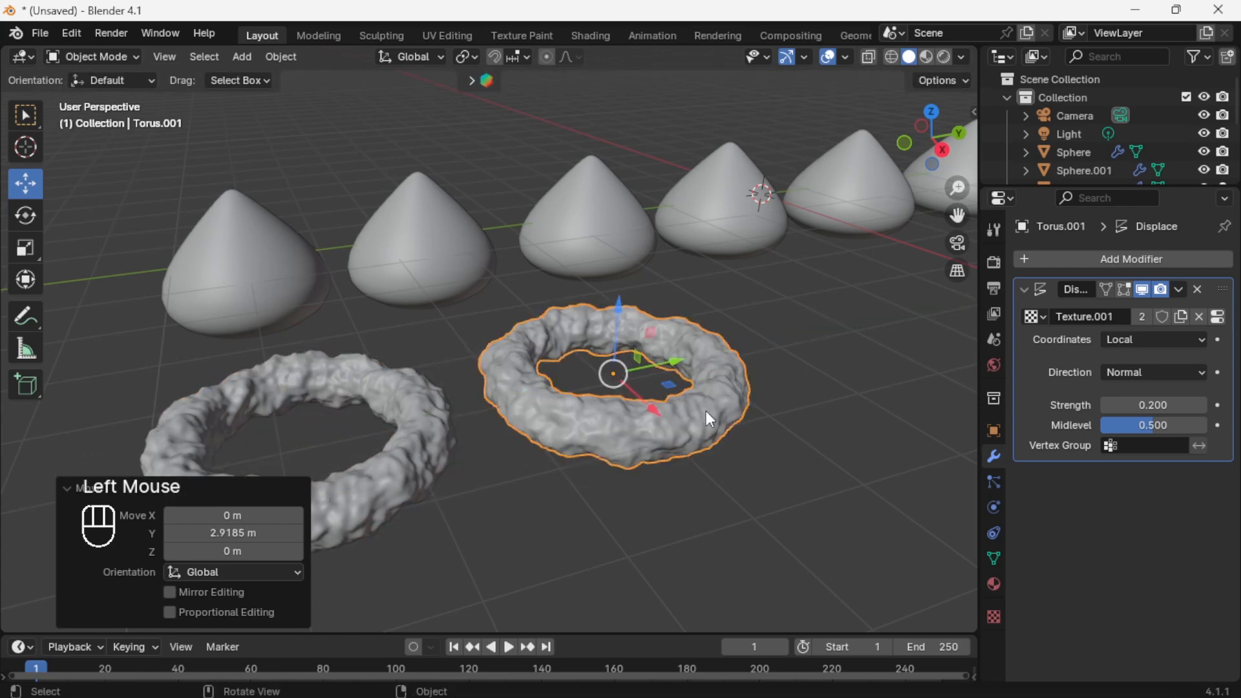
Duplicate the torus two more times along the Y axis to make an evenly spaced row of four, and deselect everything.
{"action": "key", "text": "shift+d"}
{"action": "scroll", "coordinate": [706, 411], "scroll_direction": "down", "scroll_amount": 2}
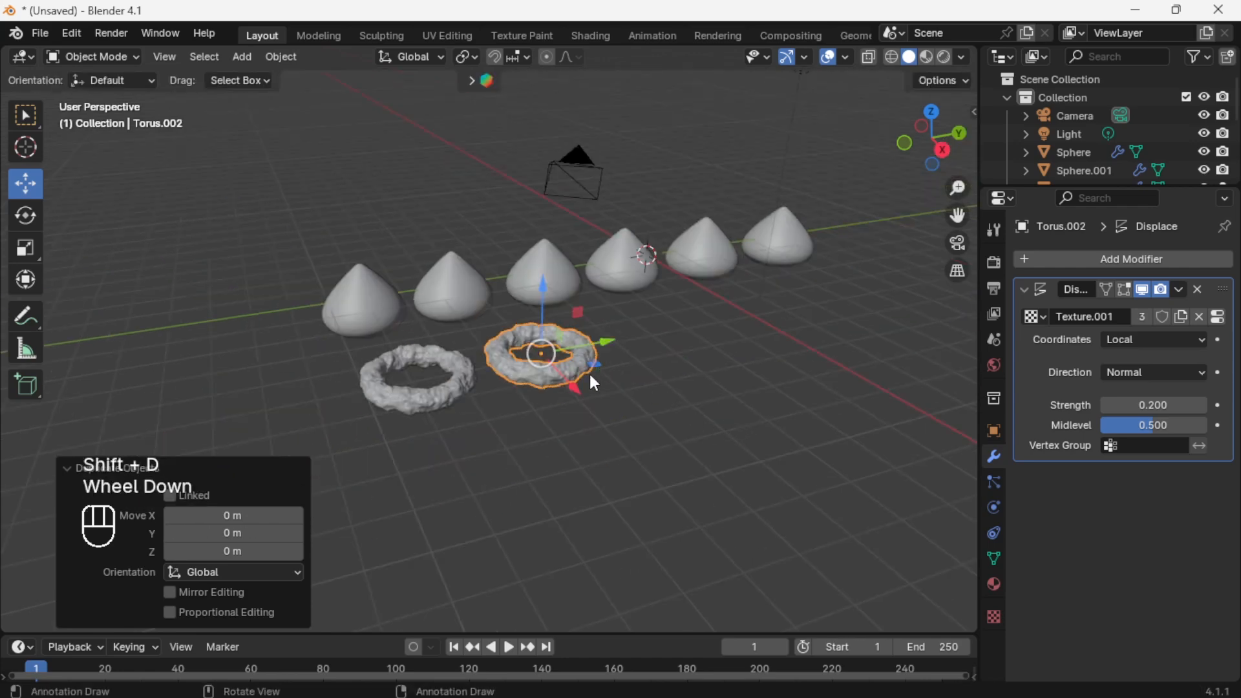
{"action": "left_click_drag", "start_coordinate": [618, 353], "coordinate": [852, 296]}
{"action": "key", "text": "shift+d"}
{"action": "right_click", "coordinate": [748, 326]}
{"action": "middle_click_drag", "start_coordinate": [707, 382], "coordinate": [734, 368]}
{"action": "left_click", "coordinate": [64, 490]}
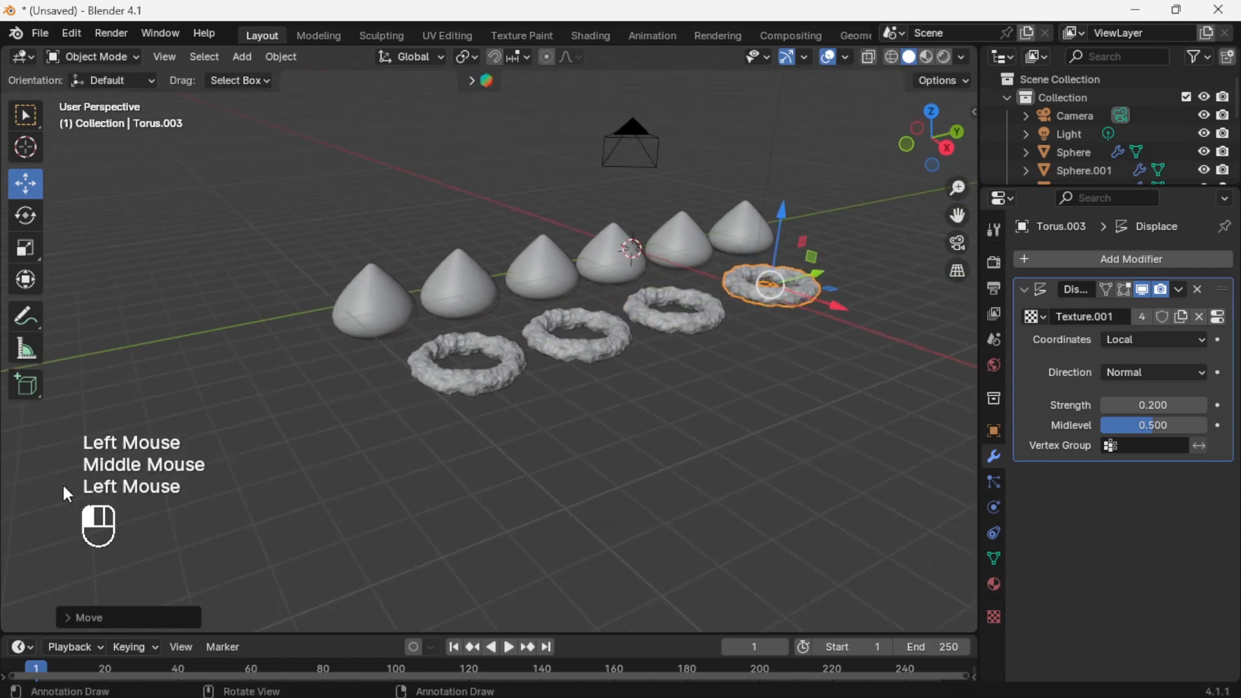
{"action": "scroll", "coordinate": [618, 401], "scroll_direction": "up", "scroll_amount": 2}
{"action": "middle_click_drag", "start_coordinate": [619, 402], "coordinate": [630, 425], "text": "shift"}
{"action": "left_click", "coordinate": [630, 427]}
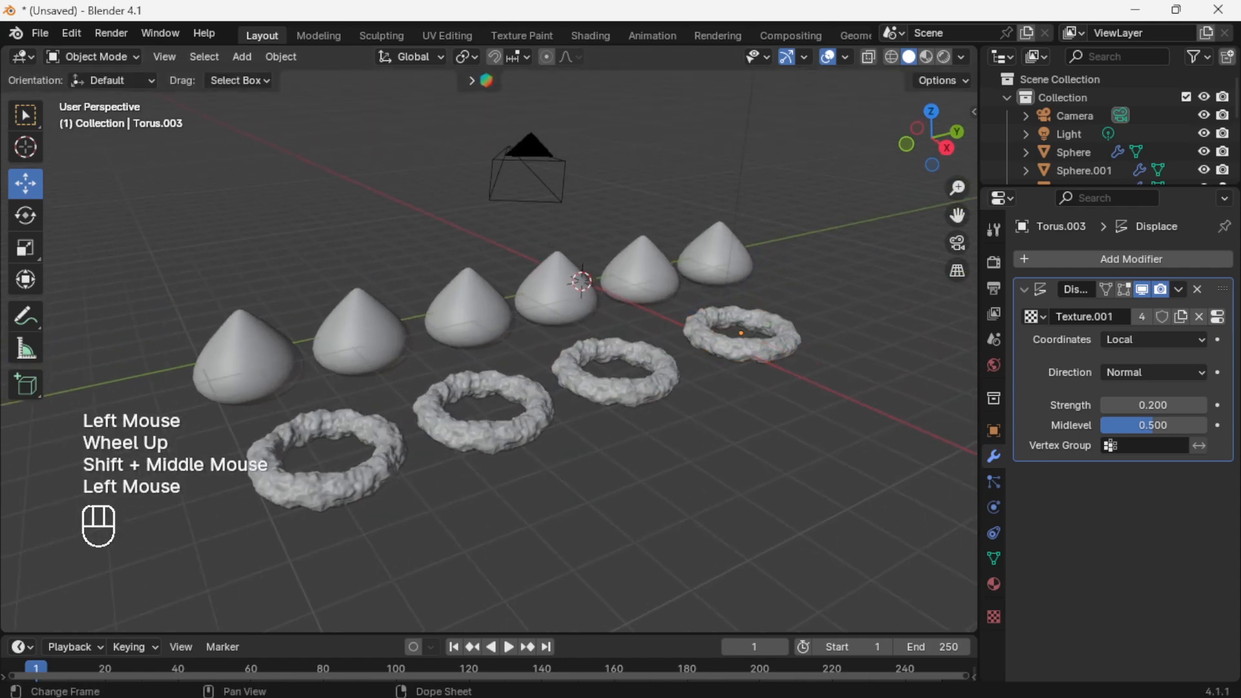
Switch to File Explorer to check the Matetrial FX folder for the downloaded energy material file, and return to Blender.
{"action": "mouse_move", "coordinate": [668, 688]}
{"action": "left_click", "coordinate": [581, 685]}
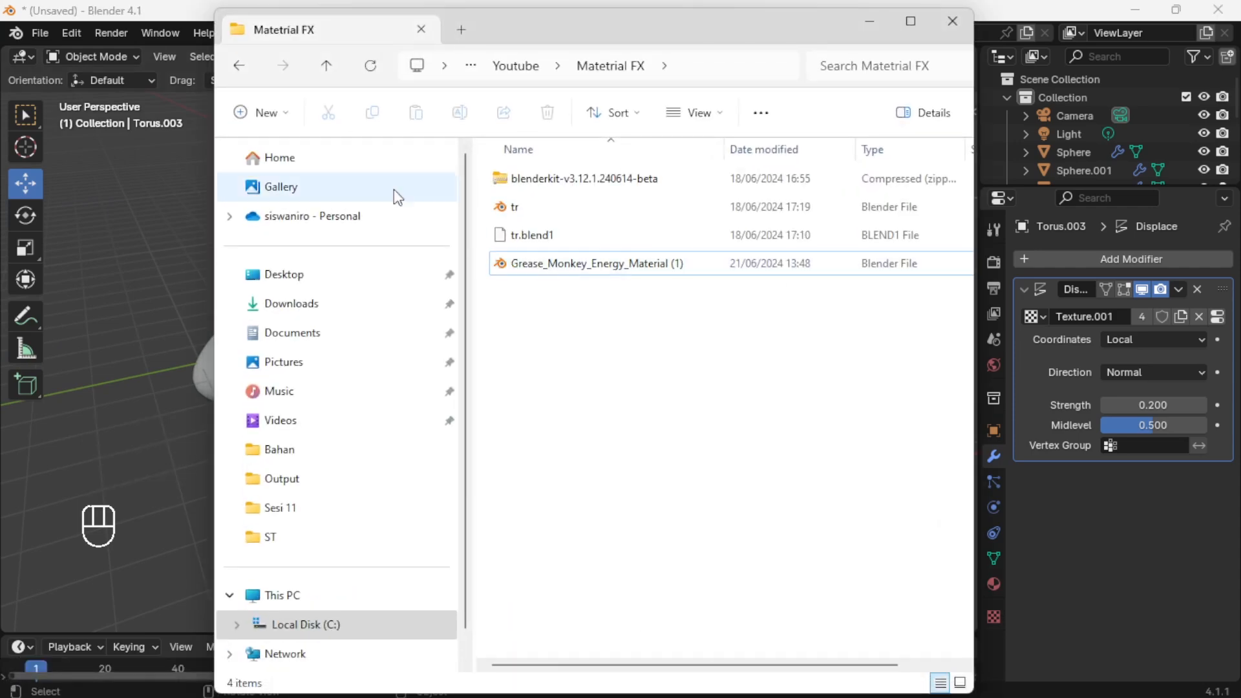
{"action": "left_click", "coordinate": [106, 227]}
Start appending from Grease_Monkey_Energy_Material (1).blend in the Matetrial FX folder under C:\Youtube.
{"action": "left_click", "coordinate": [40, 34]}
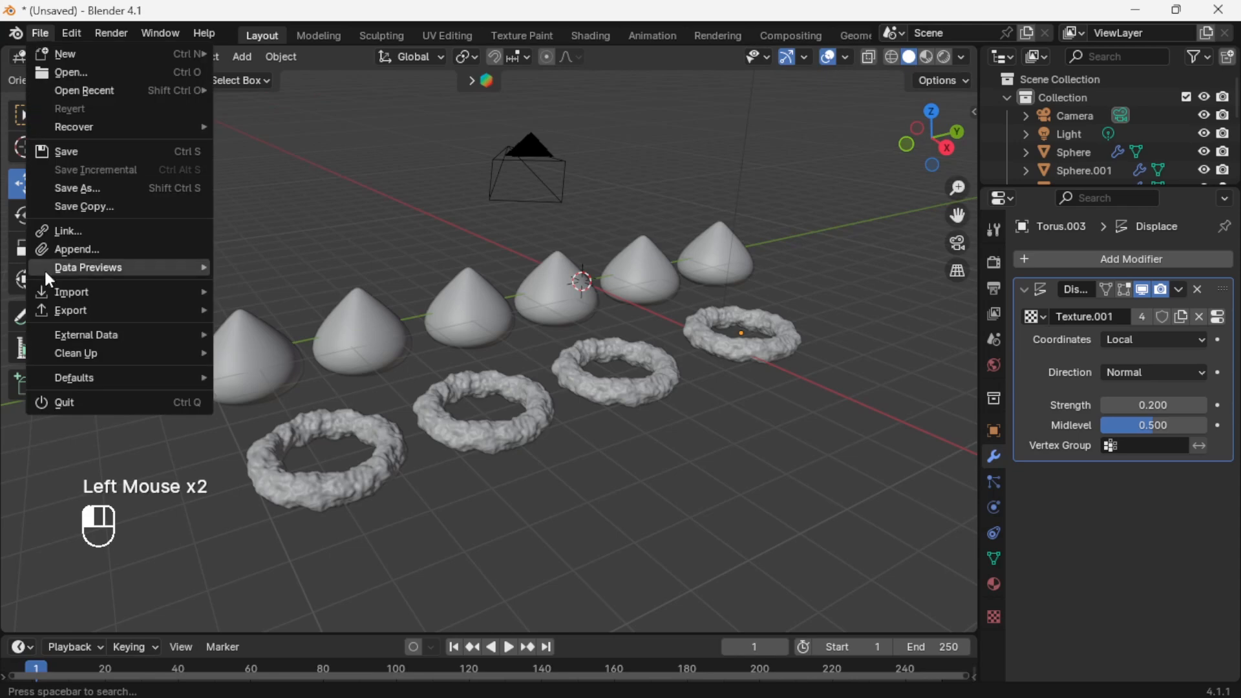
{"action": "left_click", "coordinate": [73, 252]}
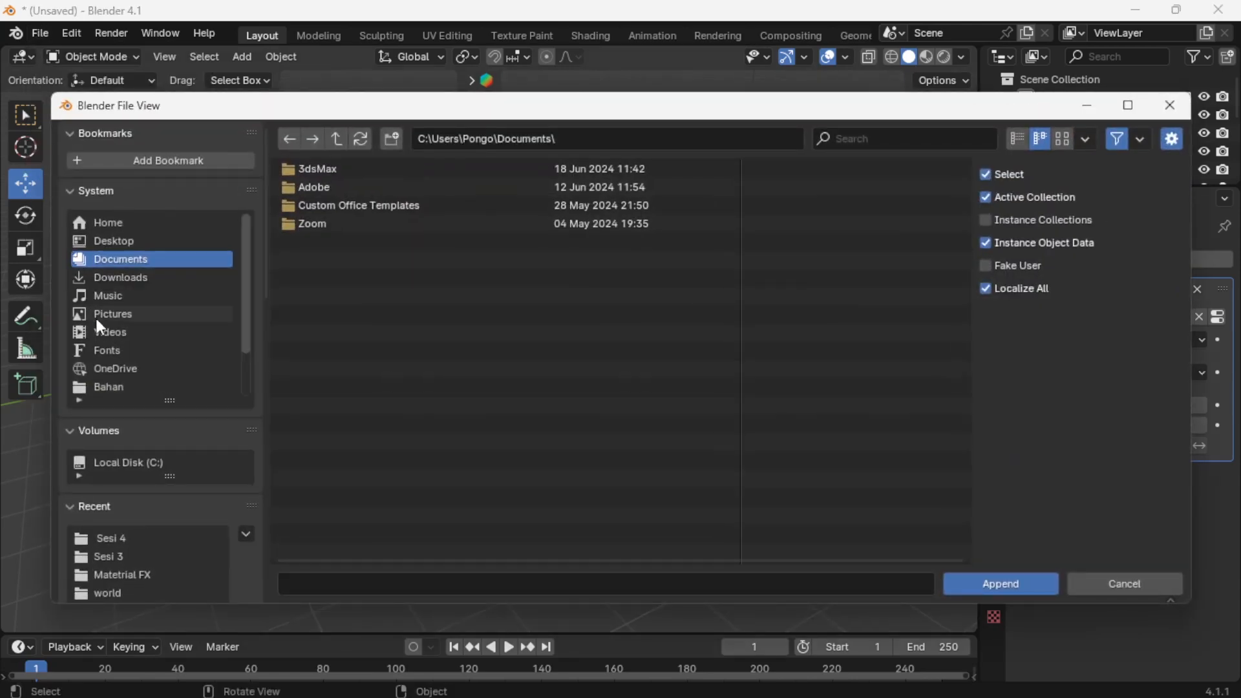
{"action": "left_click", "coordinate": [145, 460]}
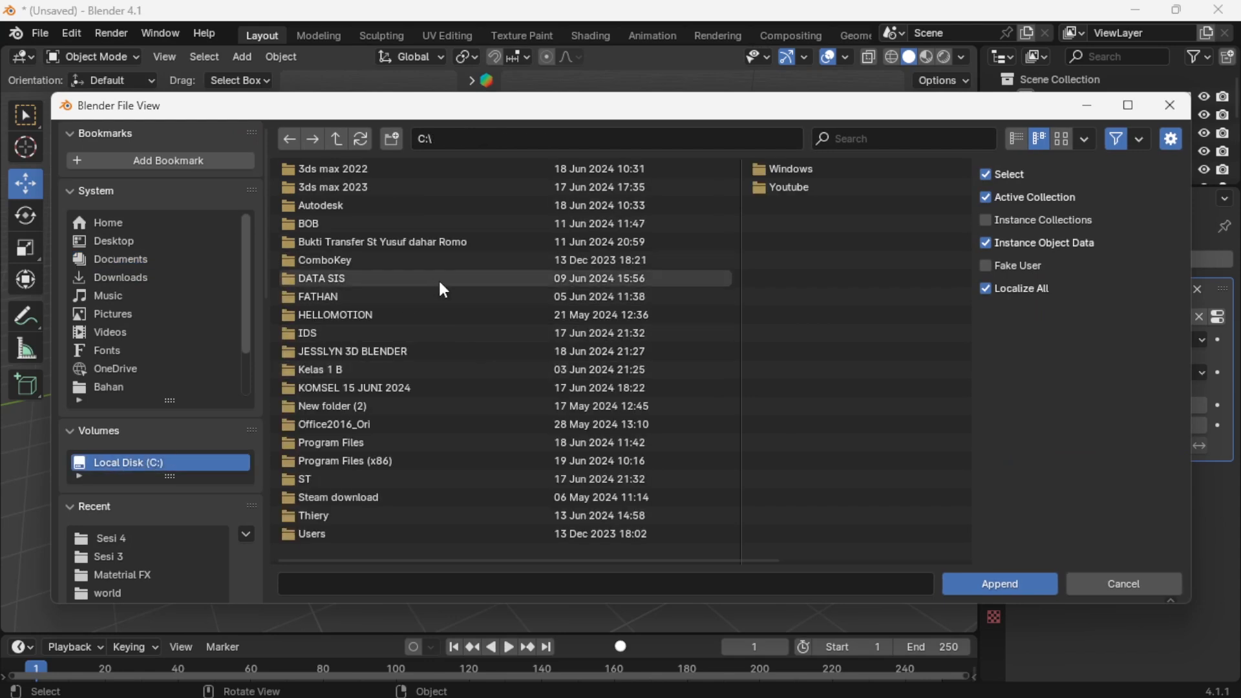
{"action": "double_click", "coordinate": [807, 186]}
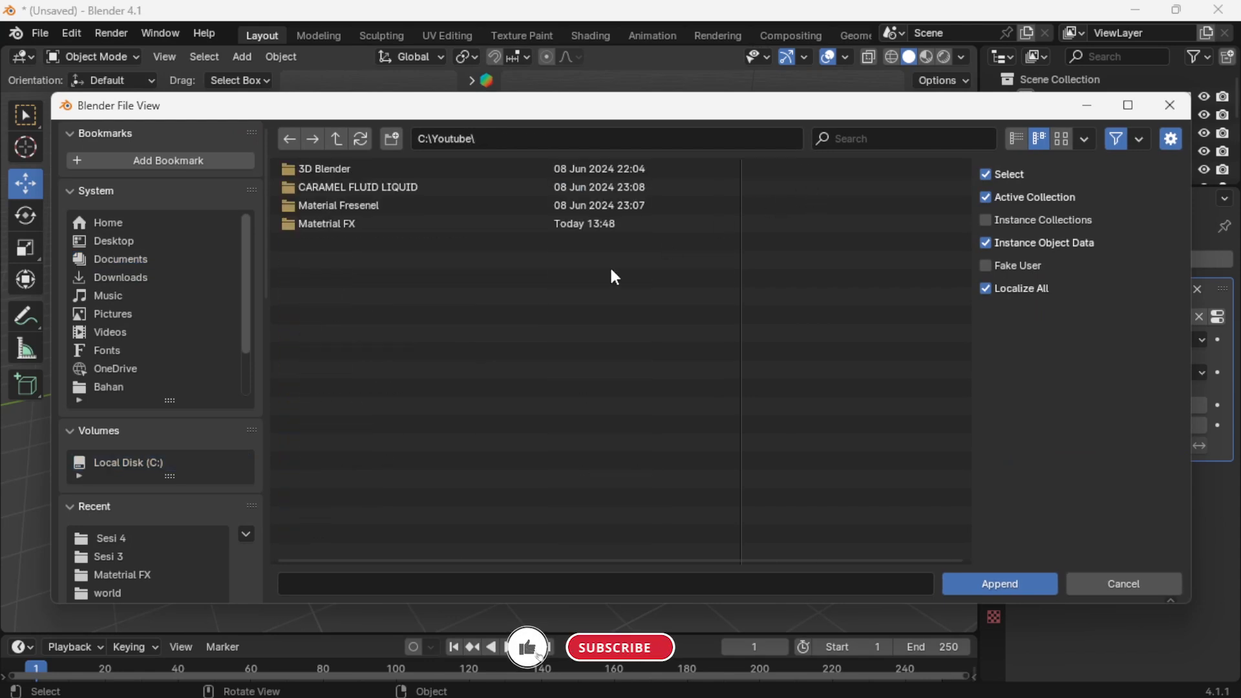
{"action": "left_click", "coordinate": [71, 129]}
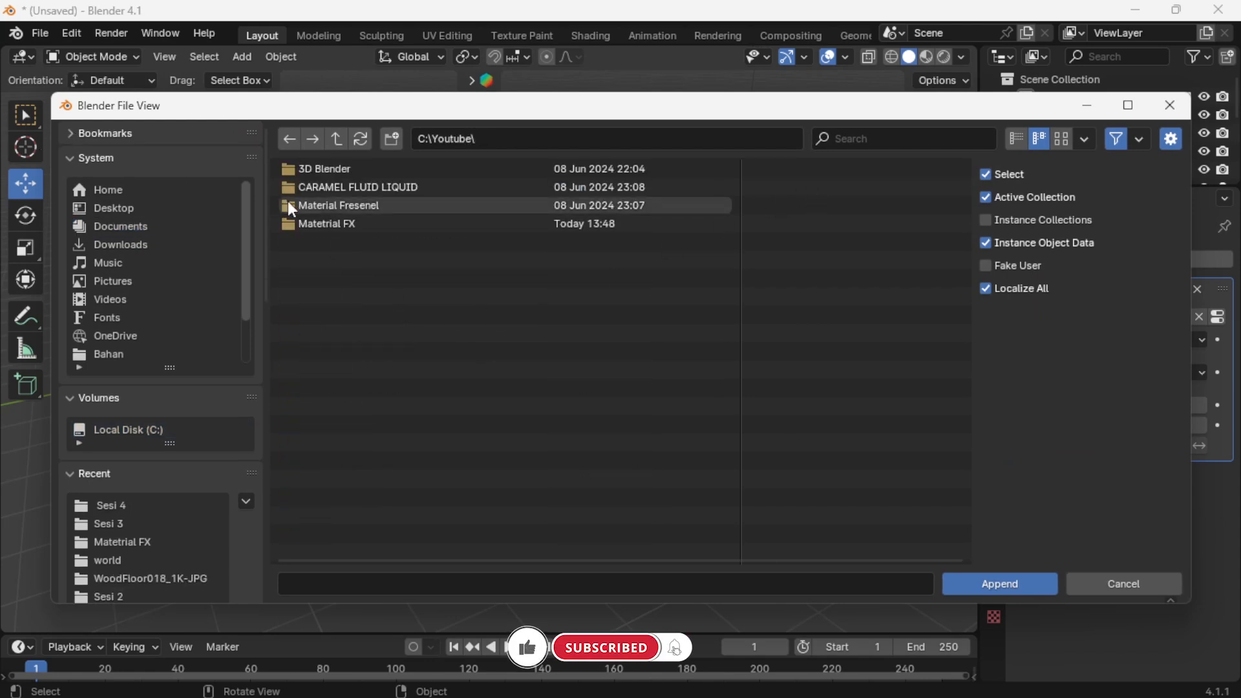
{"action": "double_click", "coordinate": [327, 223]}
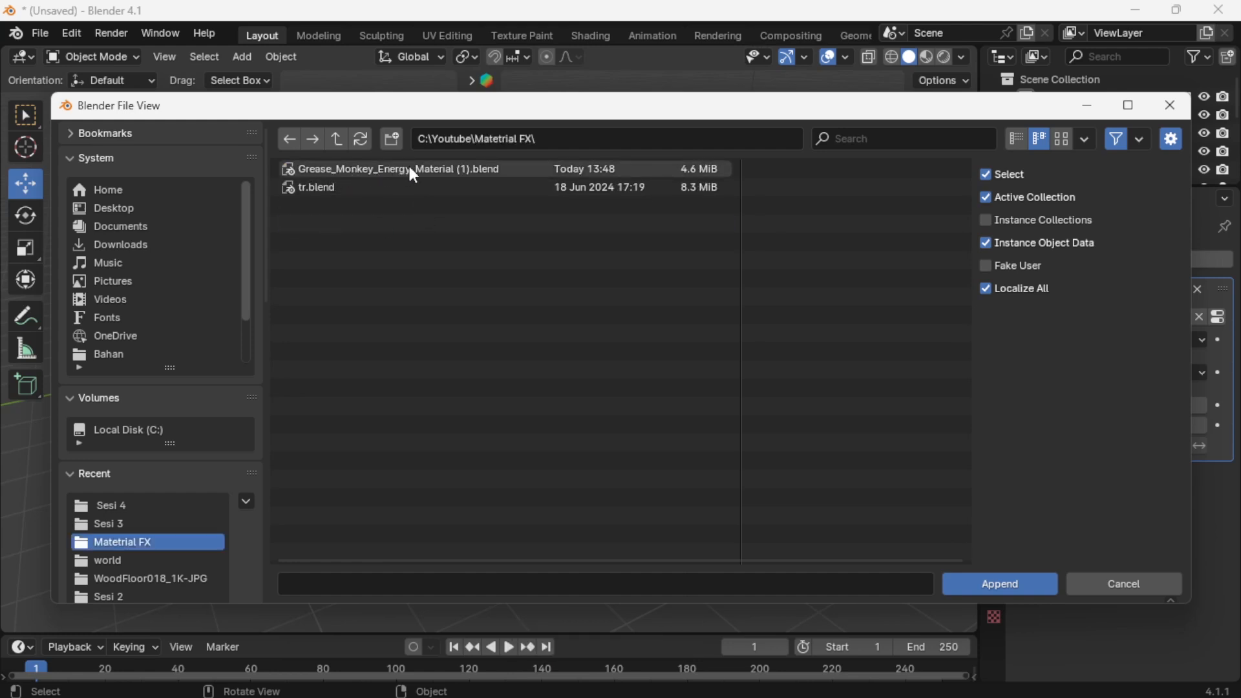
{"action": "left_click", "coordinate": [410, 168]}
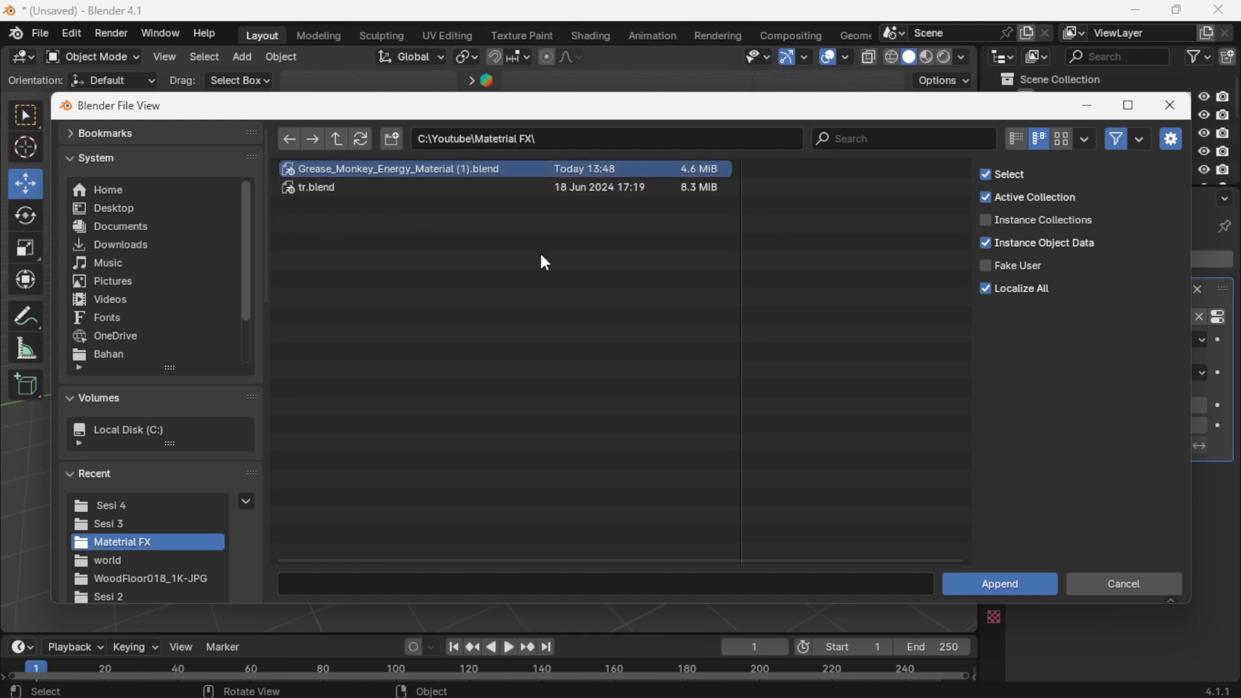
{"action": "left_click", "coordinate": [1022, 582]}
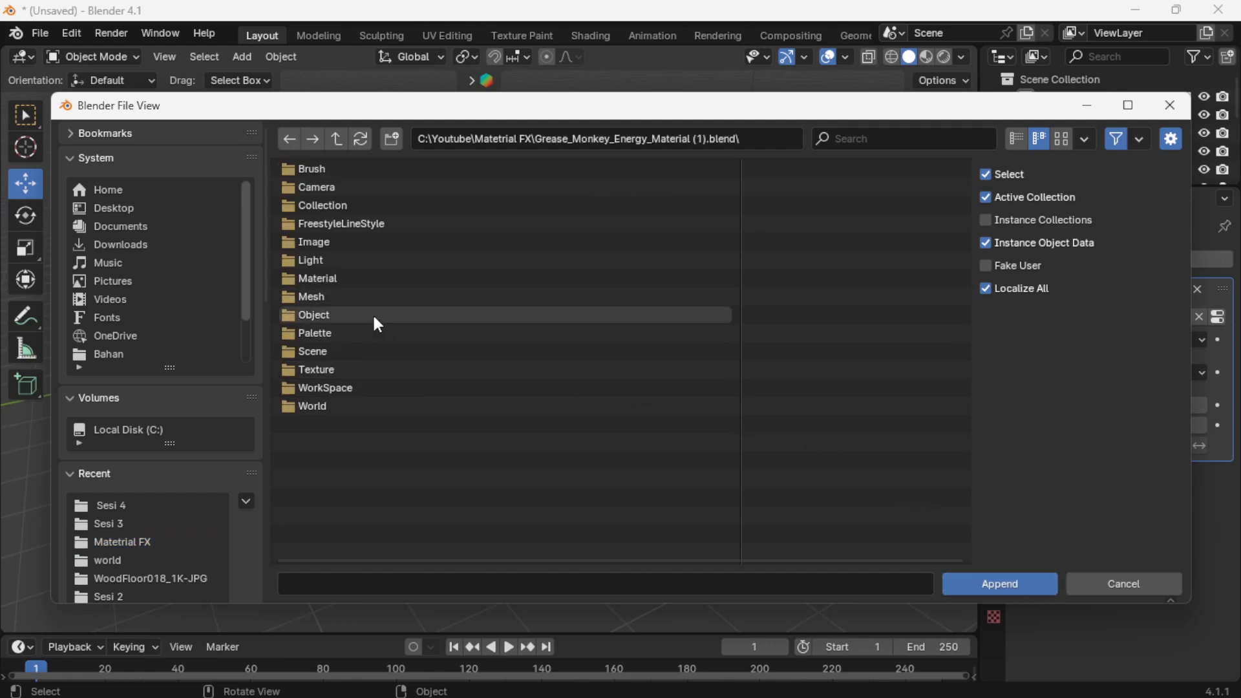
Append the materials energy.001 through energy.008 and energy.010 from the file's Material category.
{"action": "left_click", "coordinate": [347, 279]}
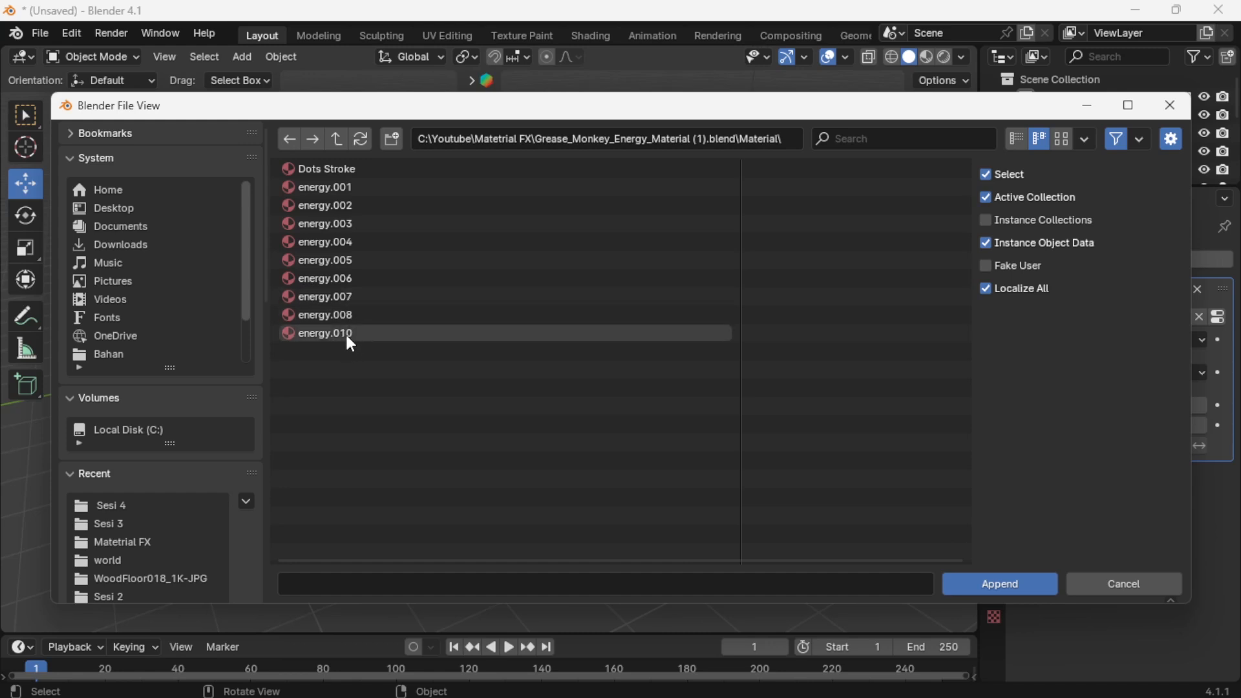
{"action": "left_click", "coordinate": [341, 192]}
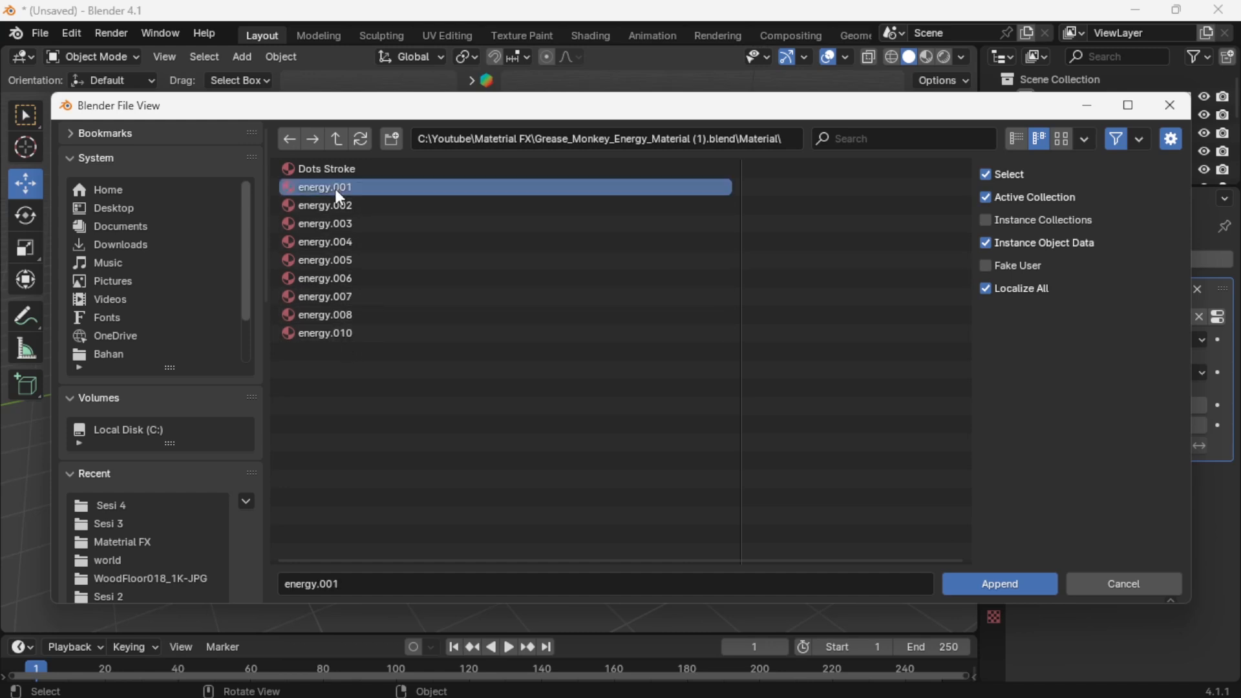
{"action": "left_click", "coordinate": [344, 333], "text": "shift"}
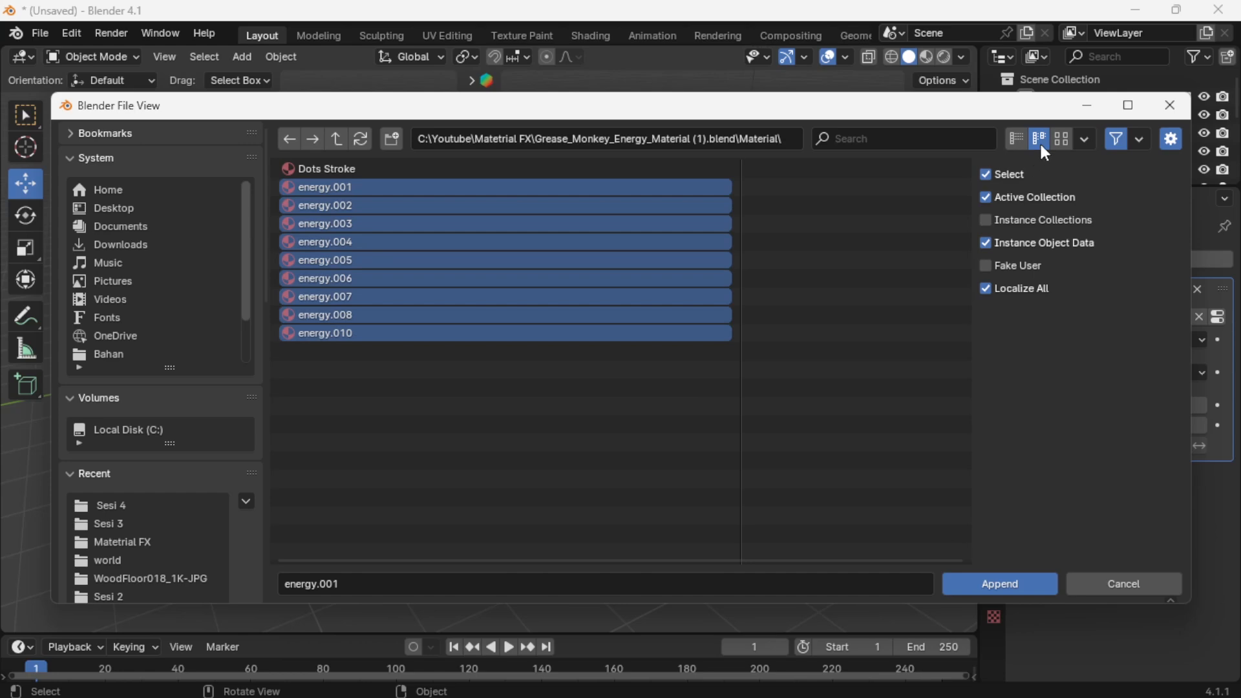
{"action": "left_click", "coordinate": [1063, 138]}
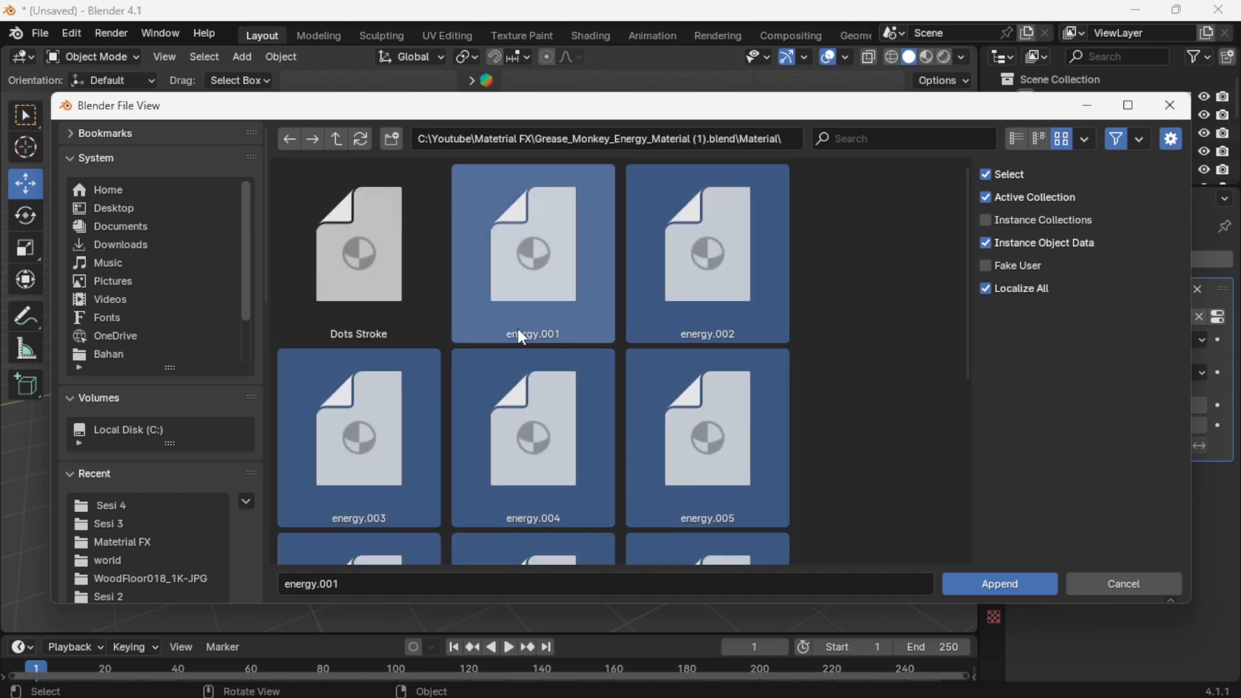
{"action": "left_click", "coordinate": [987, 584]}
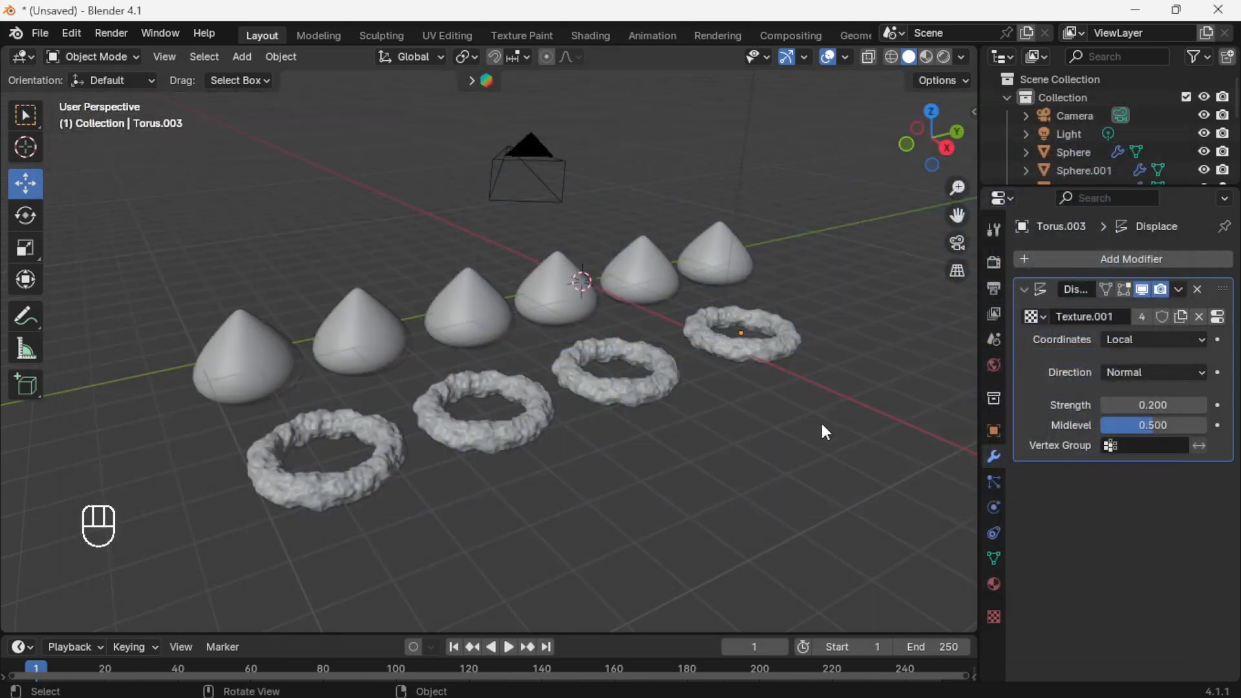
Switch the viewport to rendered shading and check the scene's render engine options, keeping EEVEE.
{"action": "scroll", "coordinate": [674, 379], "scroll_direction": "up", "scroll_amount": 2}
{"action": "middle_click_drag", "start_coordinate": [670, 398], "coordinate": [701, 400]}
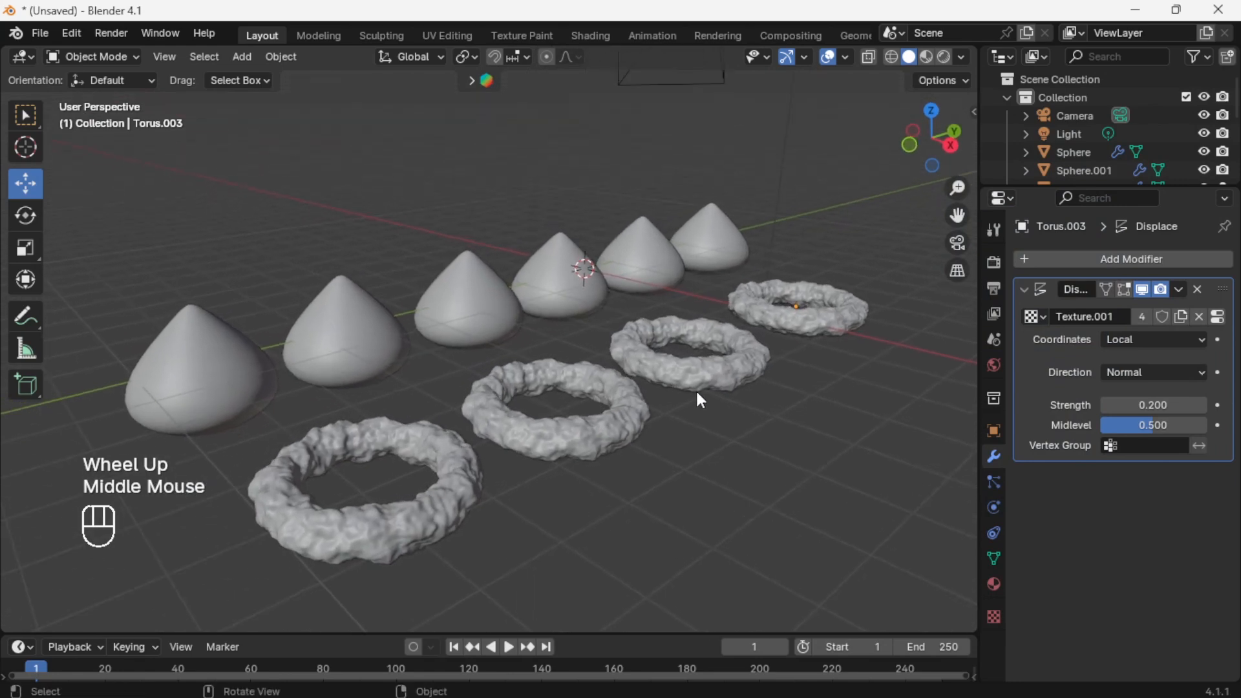
{"action": "left_click", "coordinate": [946, 57]}
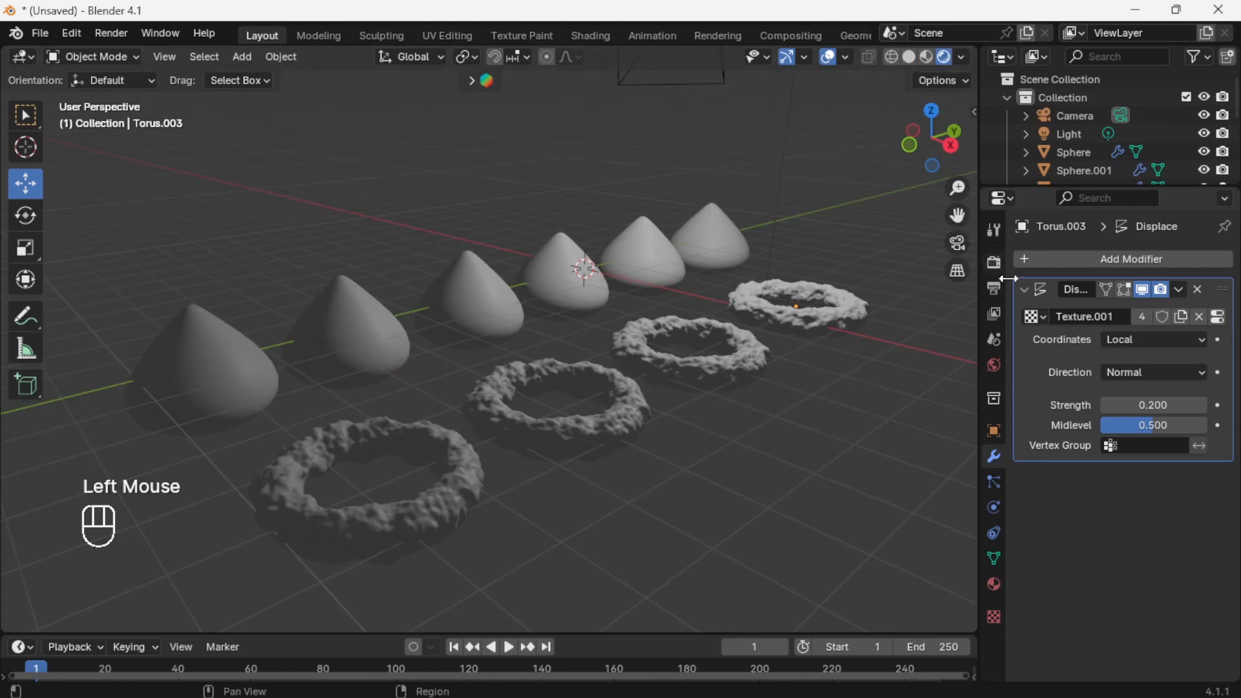
{"action": "left_click", "coordinate": [995, 262]}
{"action": "left_click", "coordinate": [1125, 258]}
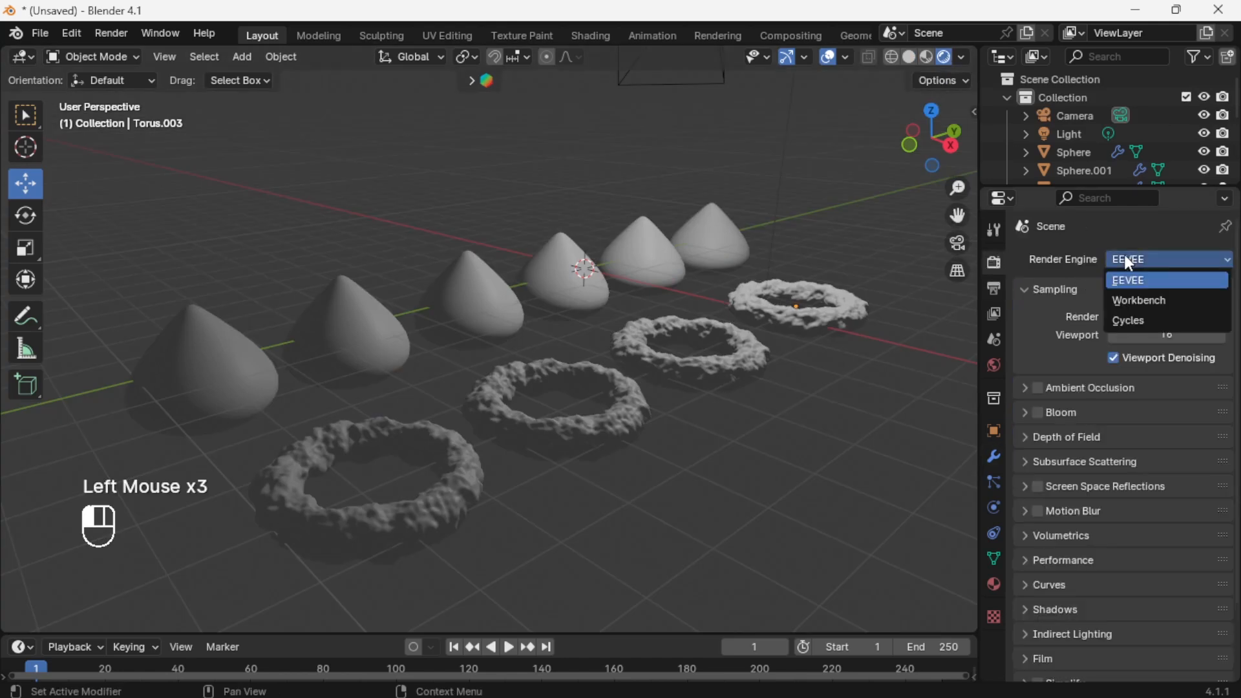
Assign the energy.002 material to the nearest tapered sphere at the front end of the sphere row.
{"action": "left_click", "coordinate": [218, 387]}
{"action": "left_click", "coordinate": [993, 584]}
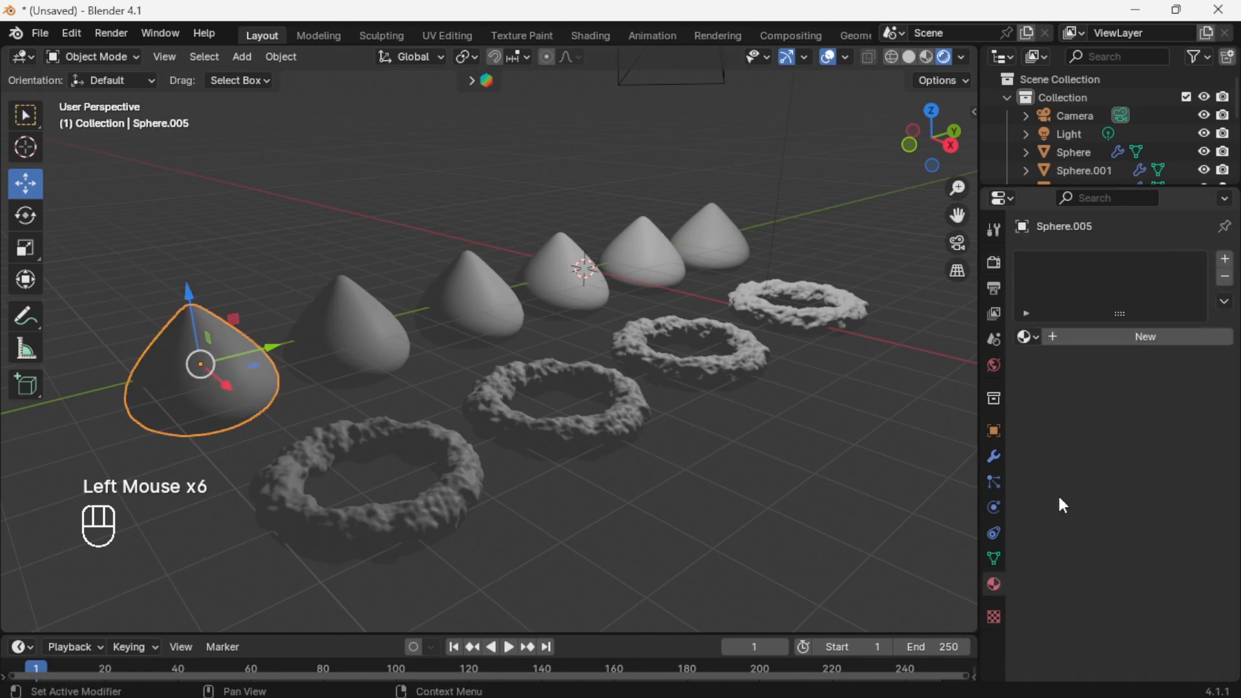
{"action": "left_click", "coordinate": [1034, 336]}
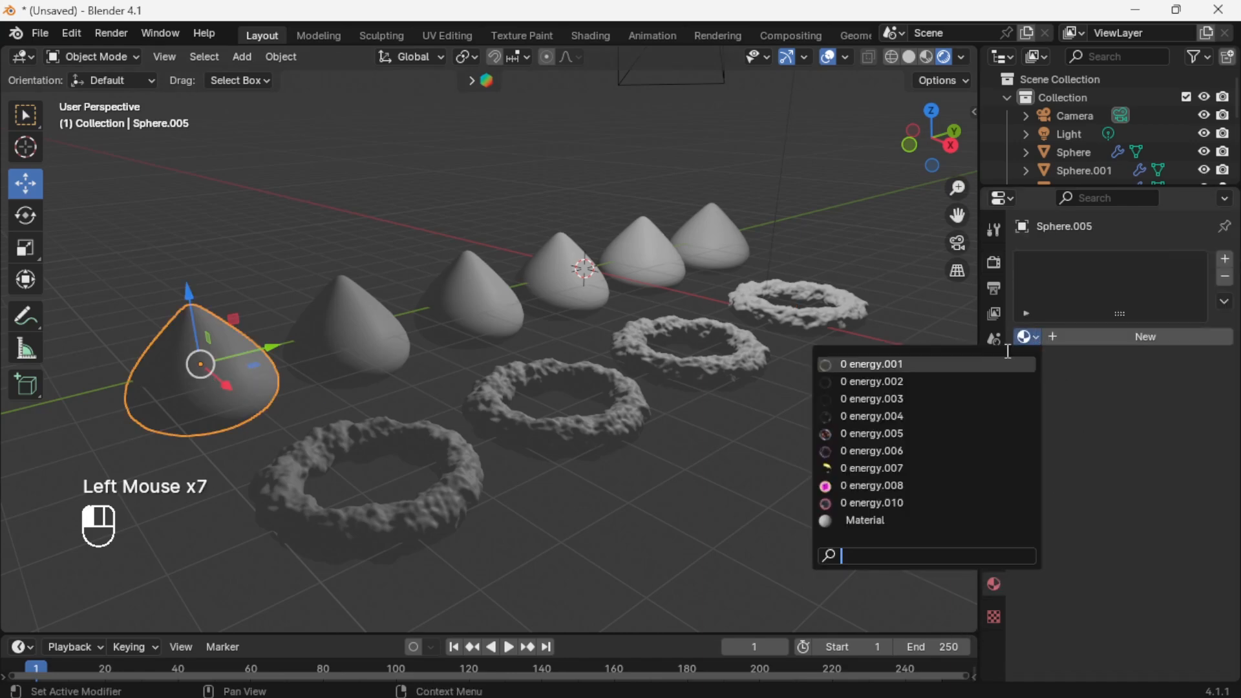
{"action": "left_click", "coordinate": [928, 382]}
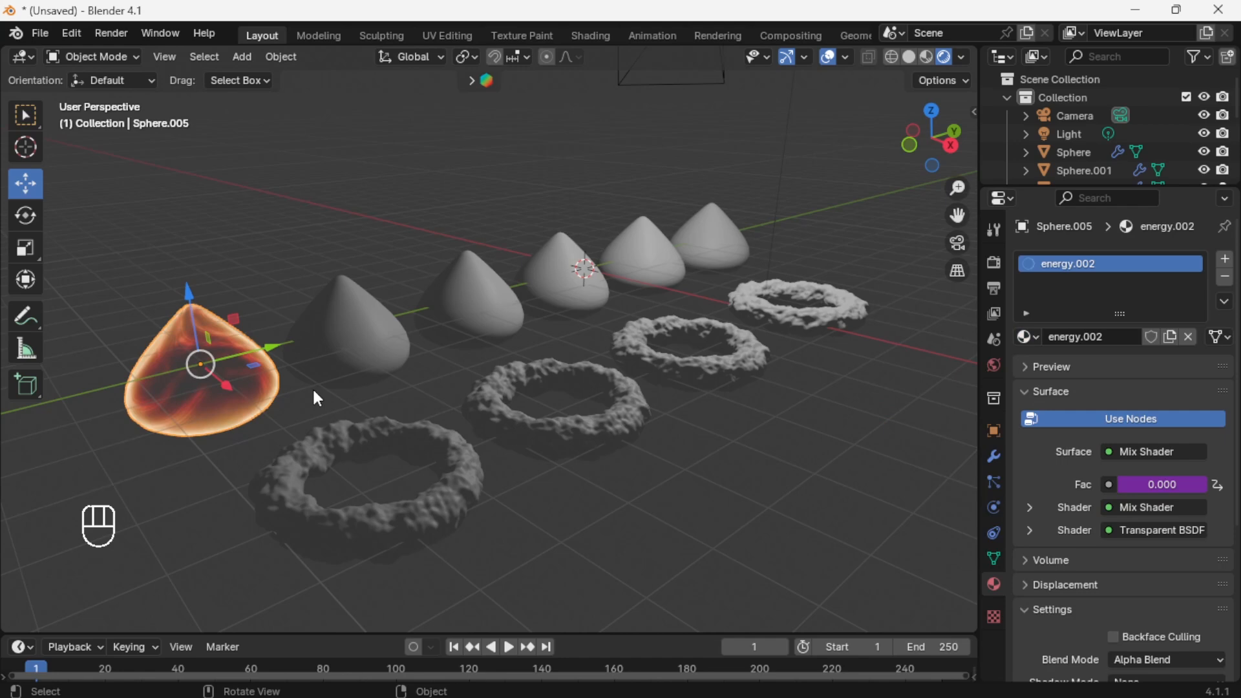
Compare the scene in Material Preview and Rendered viewport shading, and keep Material Preview.
{"action": "left_click", "coordinate": [910, 58]}
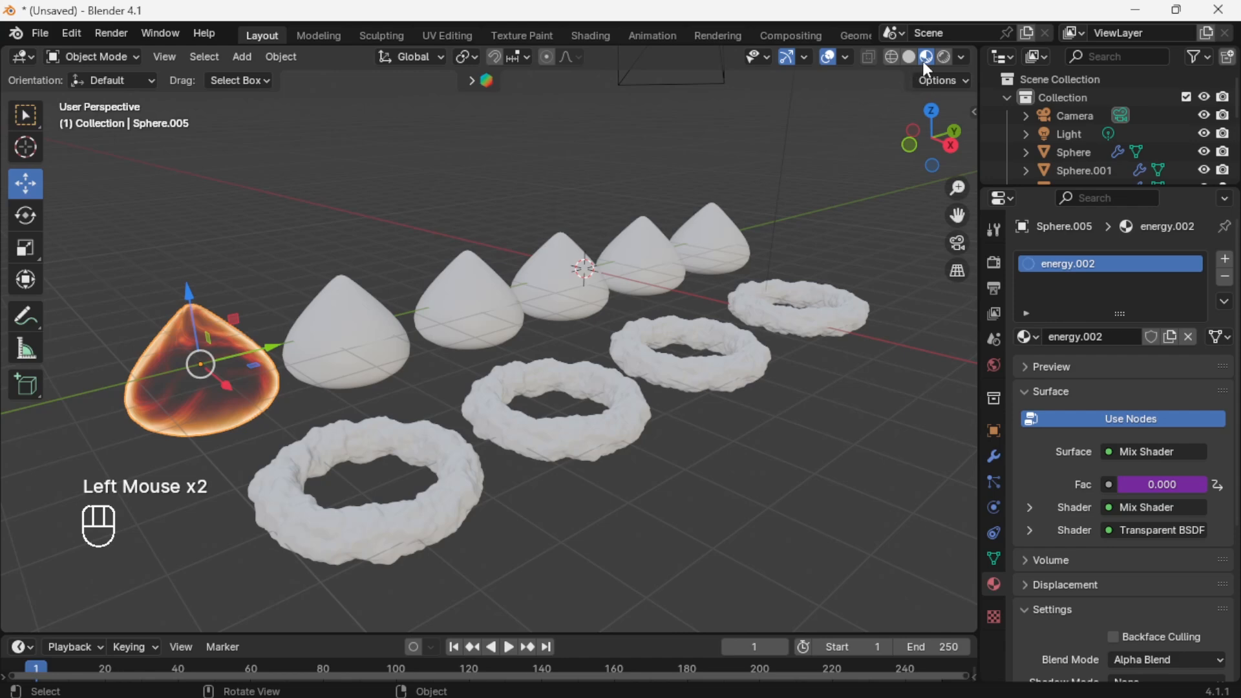
{"action": "left_click", "coordinate": [944, 57]}
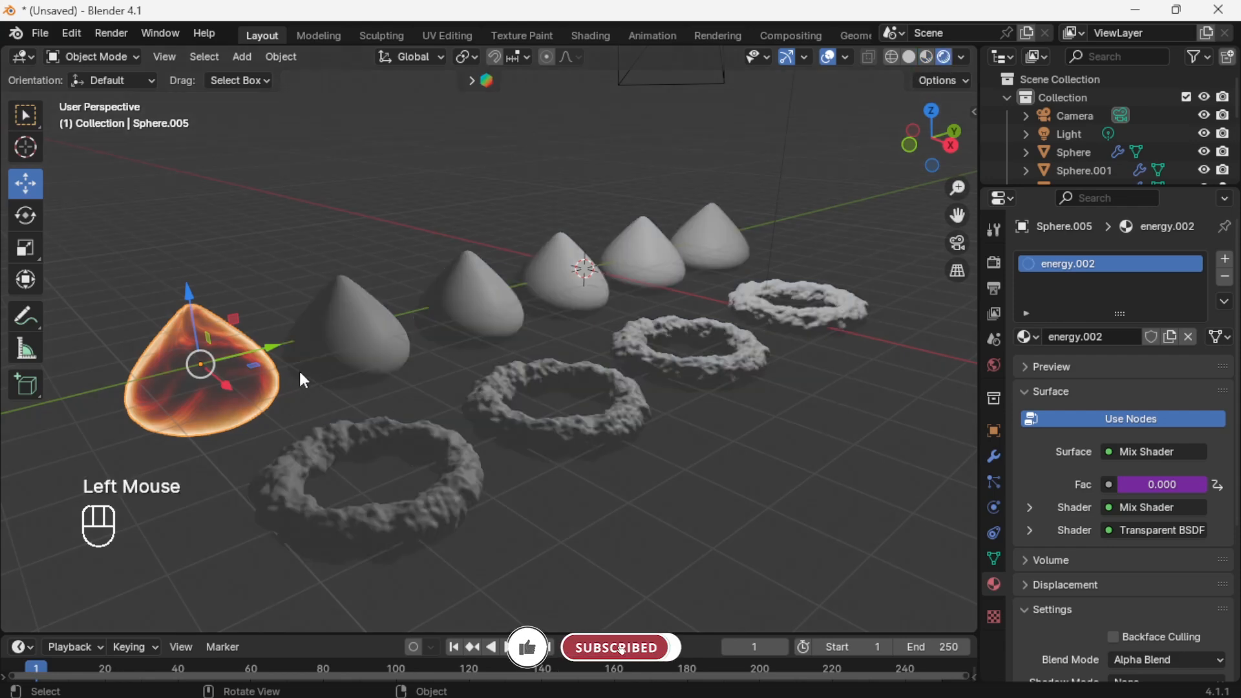
{"action": "left_click", "coordinate": [927, 58]}
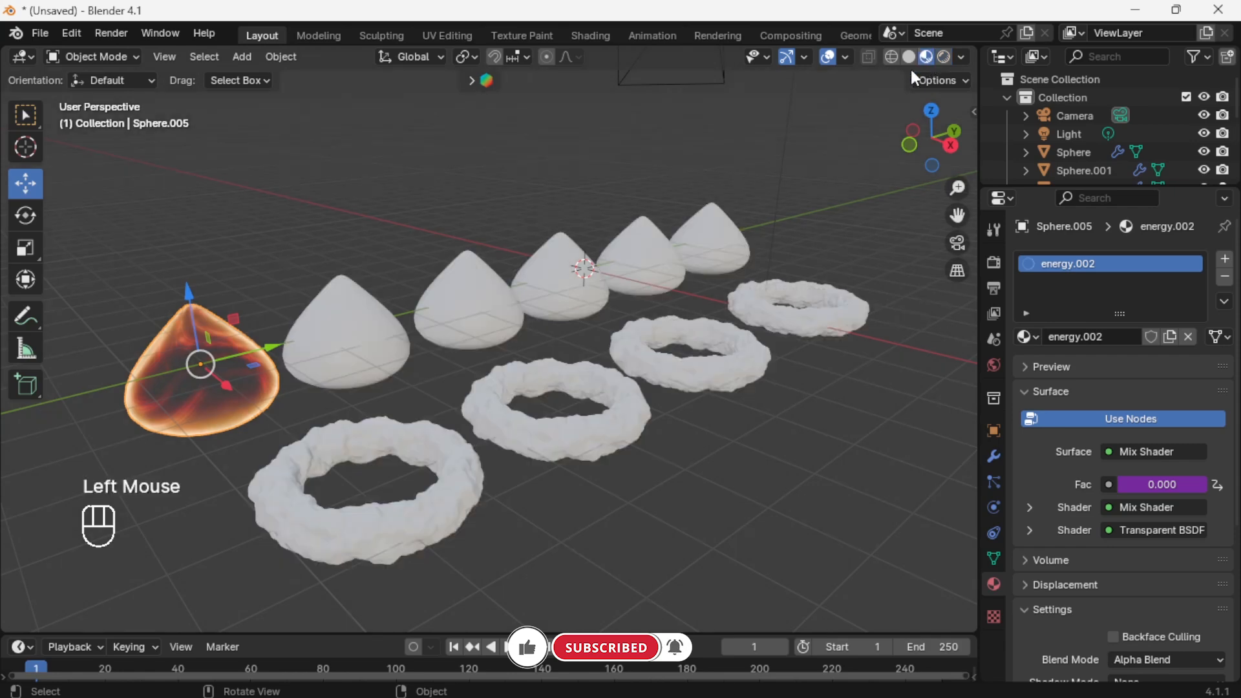
Try energy.002 on the second tapered sphere from the front, and assign energy.003 to it instead.
{"action": "left_click", "coordinate": [386, 320]}
{"action": "left_click", "coordinate": [1029, 337]}
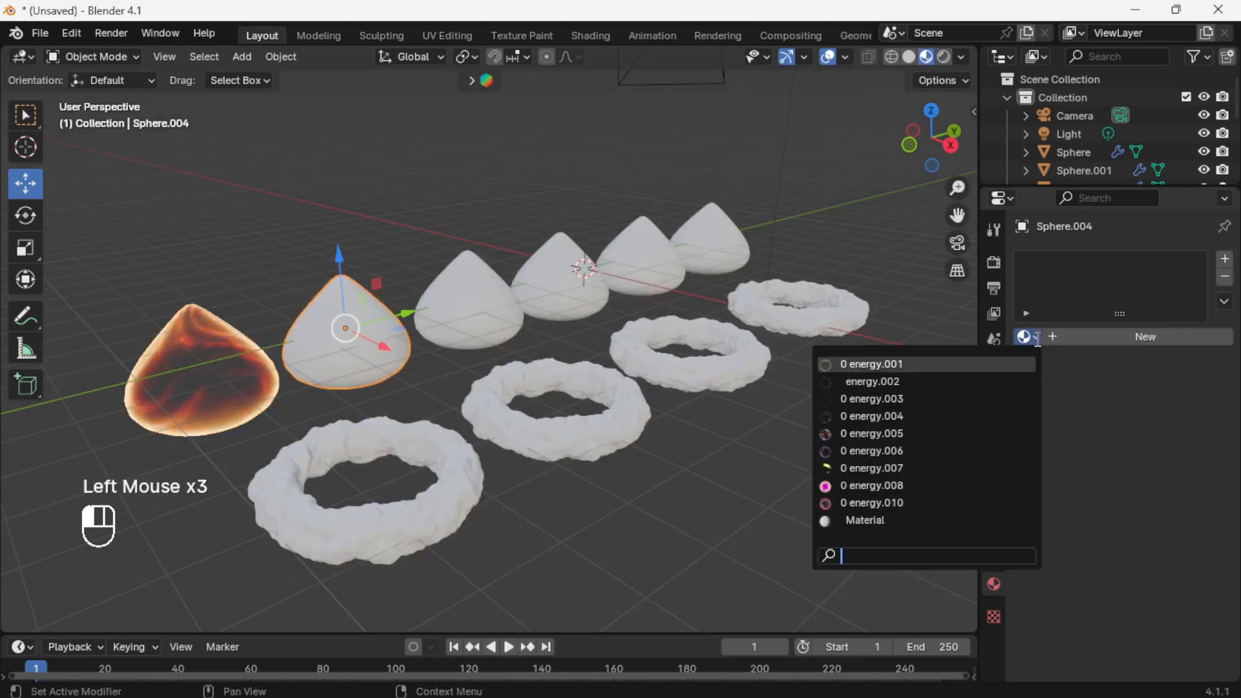
{"action": "left_click", "coordinate": [873, 381]}
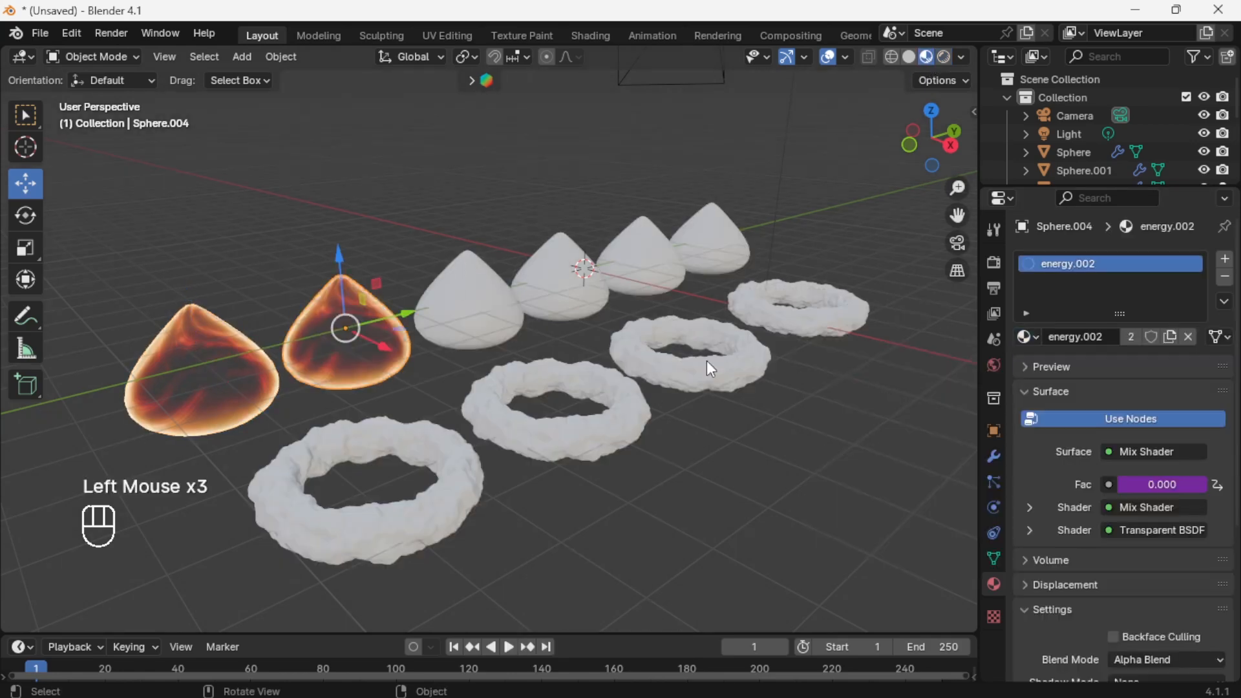
{"action": "left_click", "coordinate": [1028, 337]}
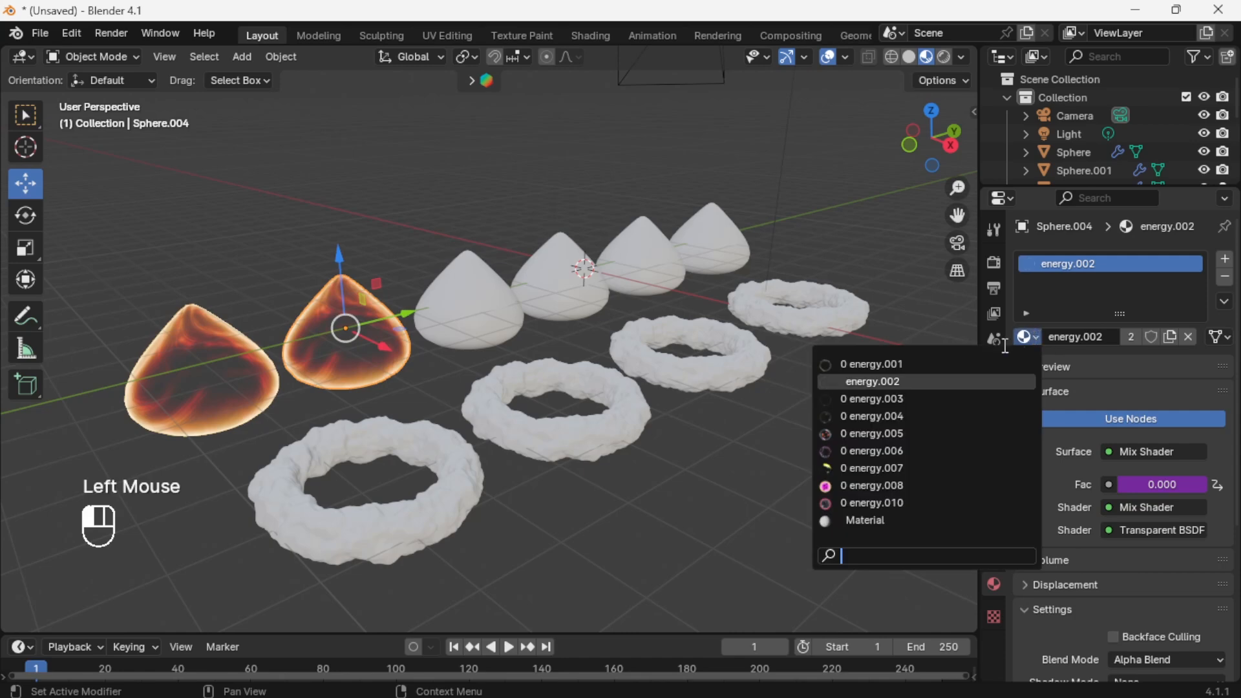
{"action": "left_click", "coordinate": [903, 401]}
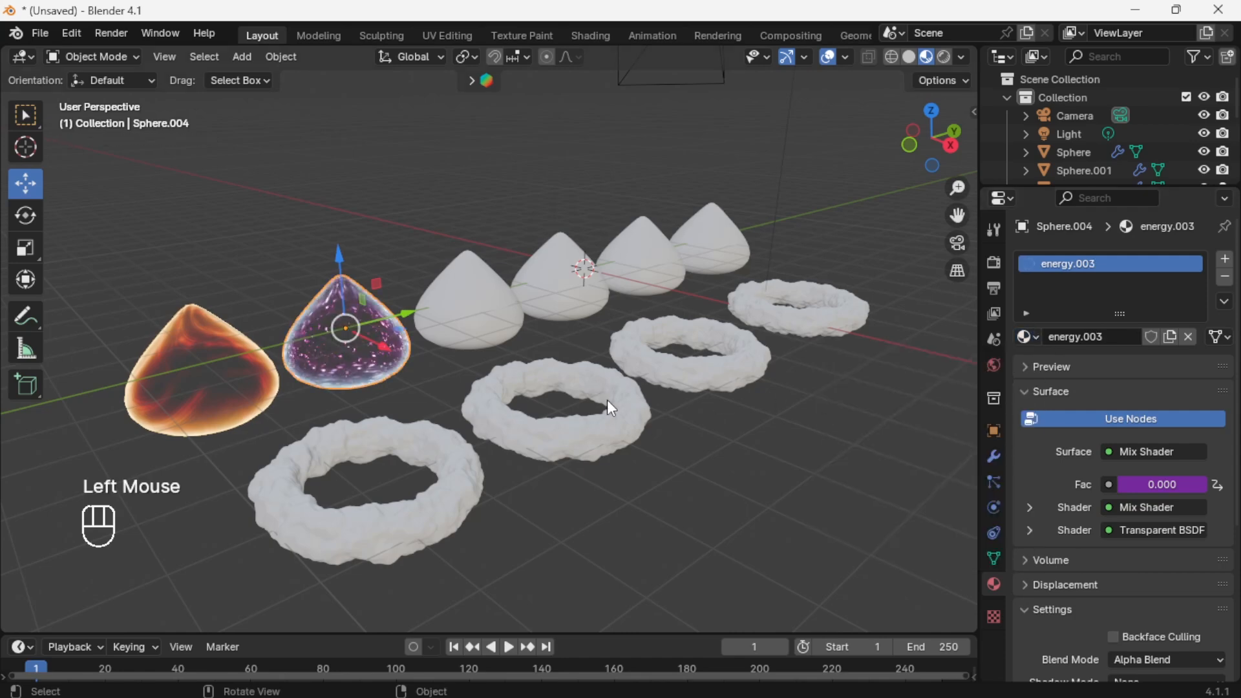
Assign energy.004 to the third tapered sphere from the front and energy.005 to the fourth.
{"action": "left_click", "coordinate": [455, 295]}
{"action": "left_click", "coordinate": [1029, 337]}
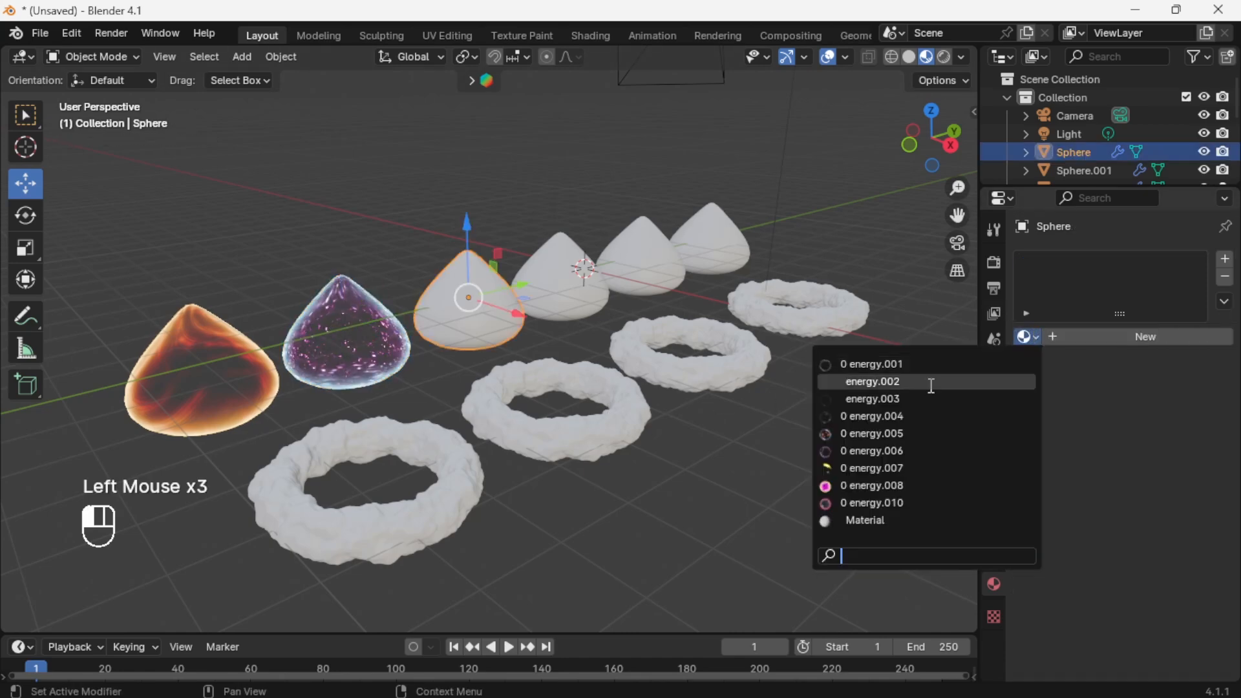
{"action": "left_click", "coordinate": [894, 417]}
{"action": "left_click", "coordinate": [569, 283]}
{"action": "left_click", "coordinate": [1033, 341]}
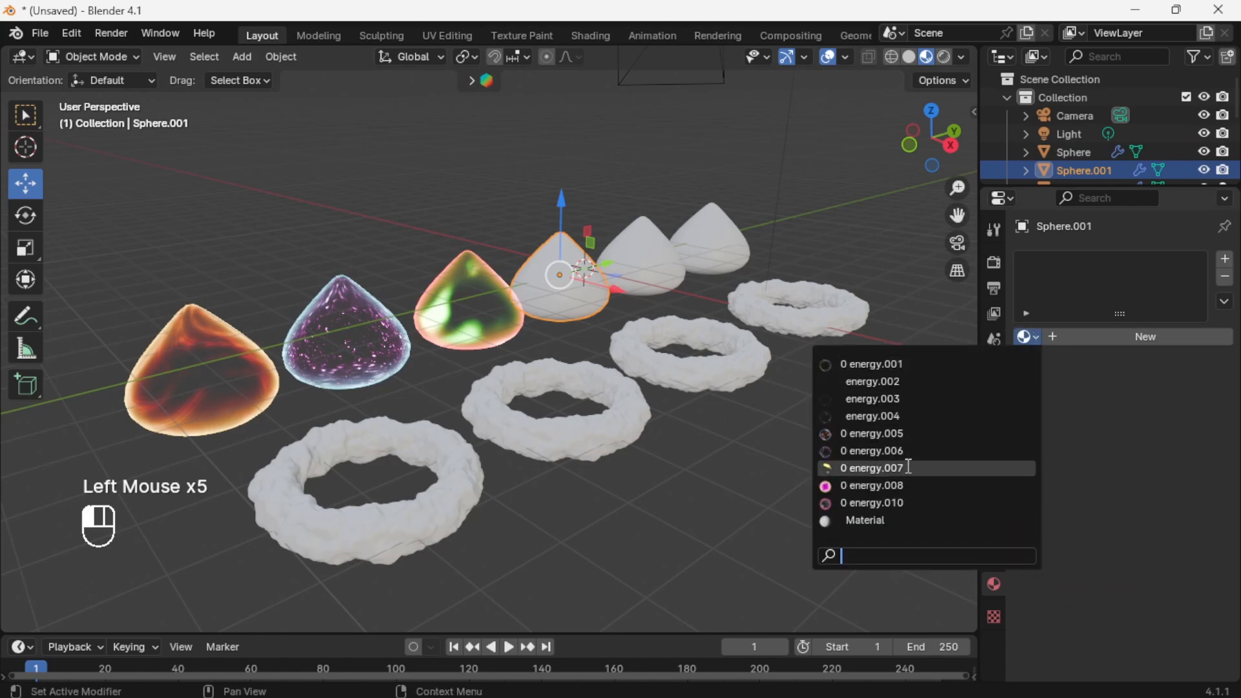
{"action": "left_click", "coordinate": [904, 435]}
Assign energy.007 to the fifth tapered sphere from the front and energy.008 to the last one.
{"action": "left_click", "coordinate": [681, 275]}
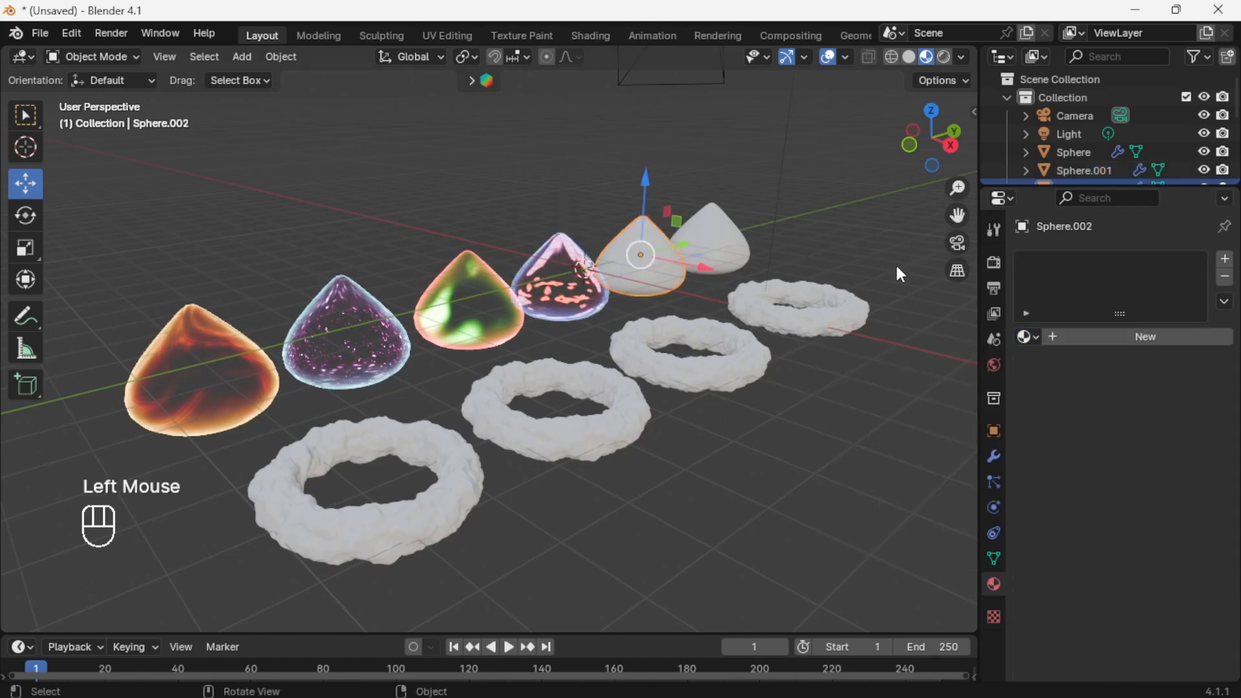
{"action": "left_click", "coordinate": [1033, 338]}
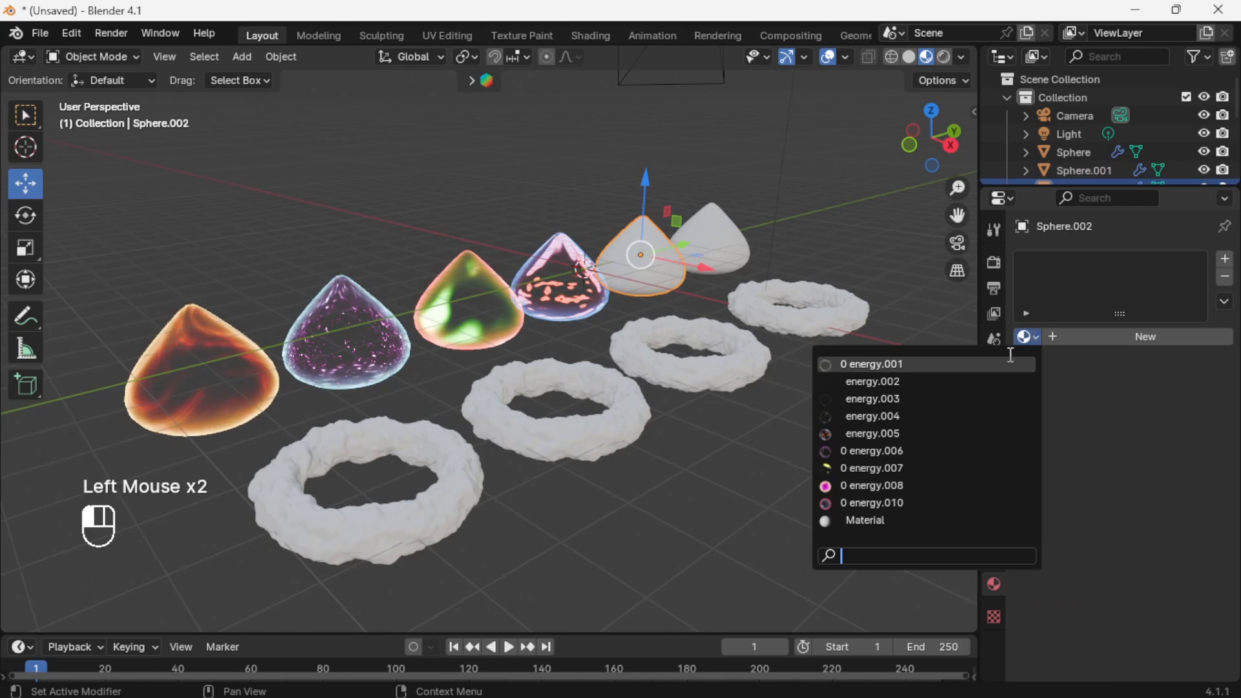
{"action": "left_click", "coordinate": [922, 472]}
{"action": "left_click", "coordinate": [720, 232]}
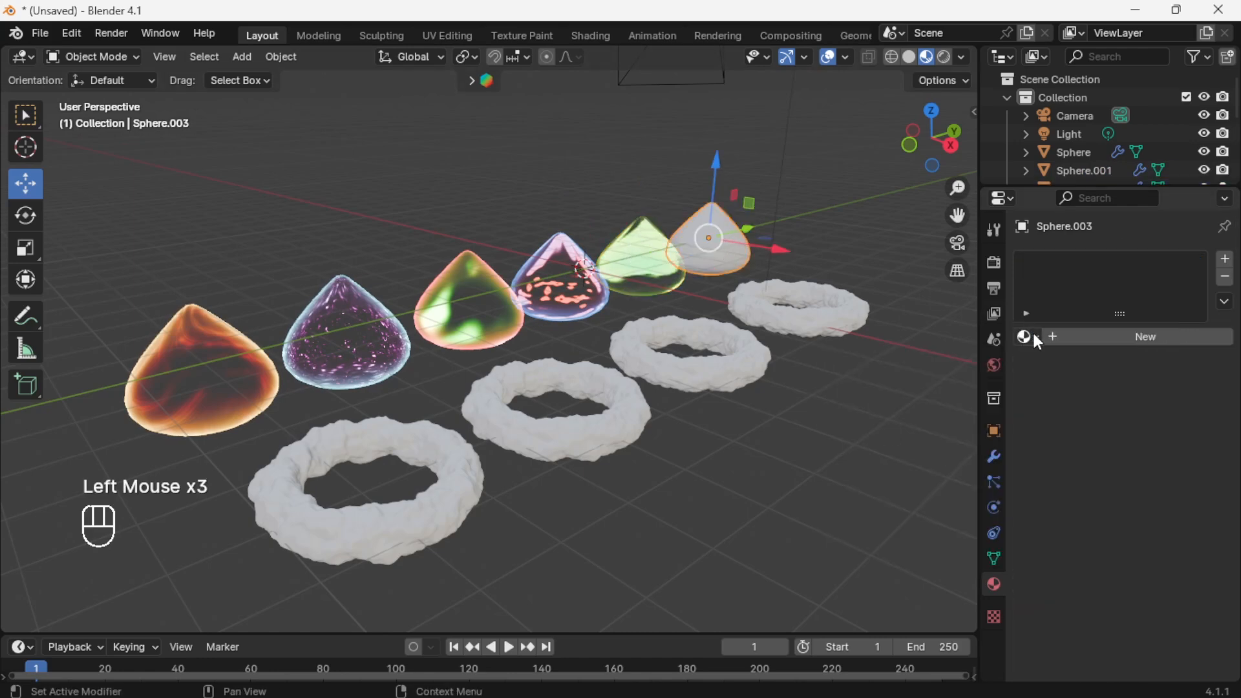
{"action": "left_click", "coordinate": [1030, 337]}
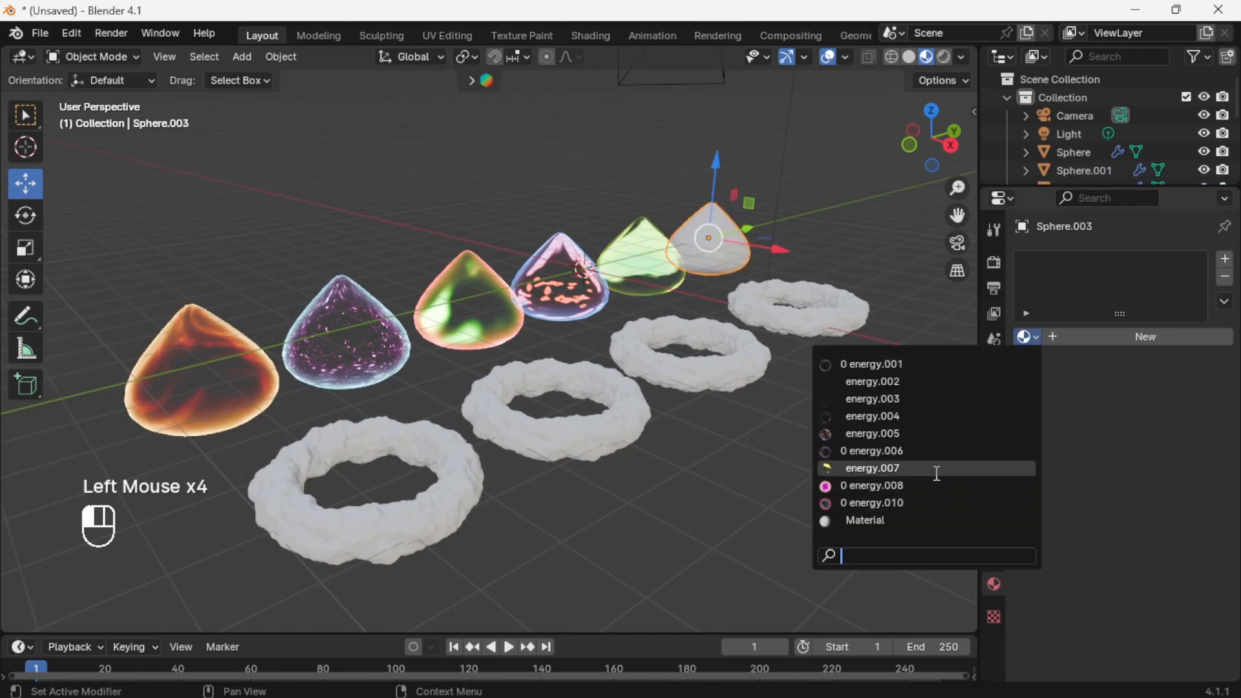
{"action": "left_click", "coordinate": [934, 469]}
{"action": "left_click", "coordinate": [1029, 337]}
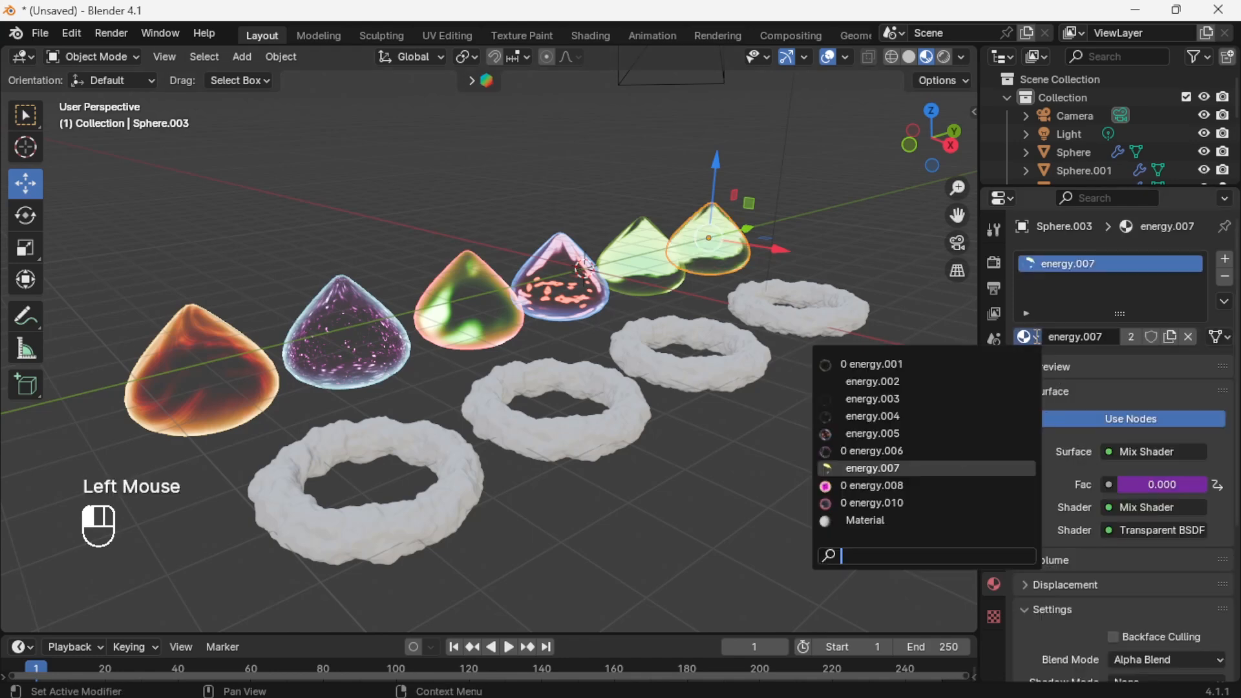
{"action": "left_click", "coordinate": [940, 485]}
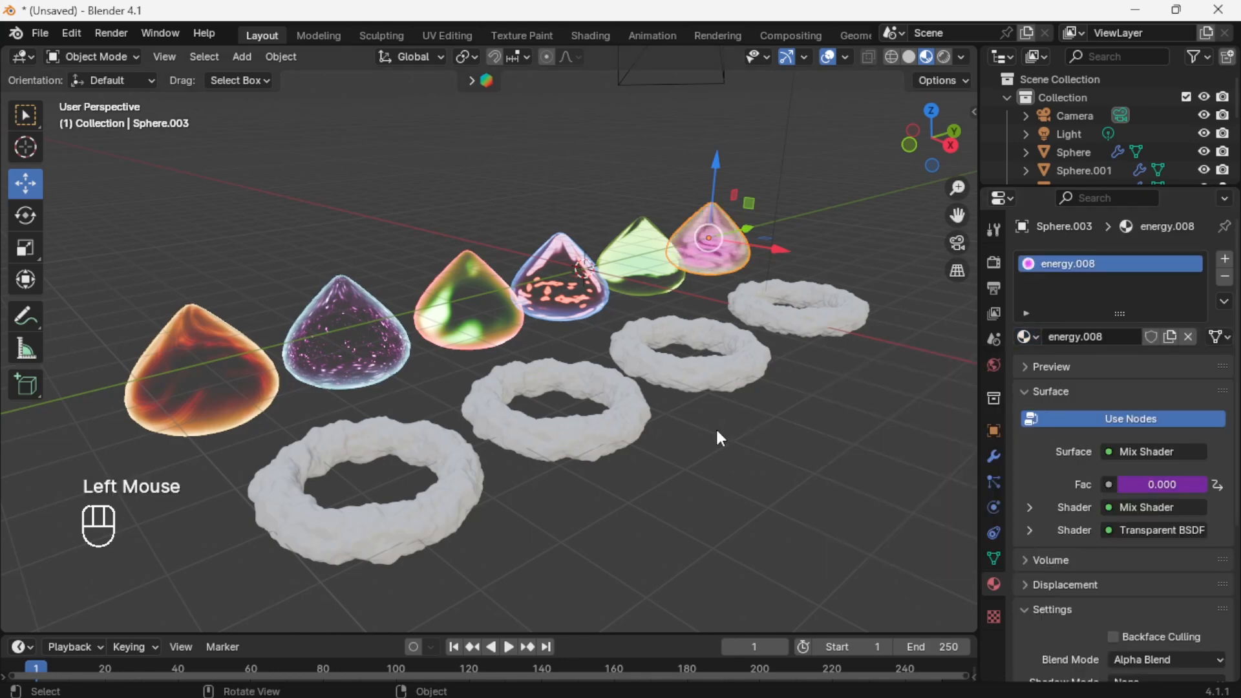
Assign energy.005 to the nearest torus and energy.008 to the second torus.
{"action": "left_click", "coordinate": [475, 473]}
{"action": "left_click", "coordinate": [1035, 337]}
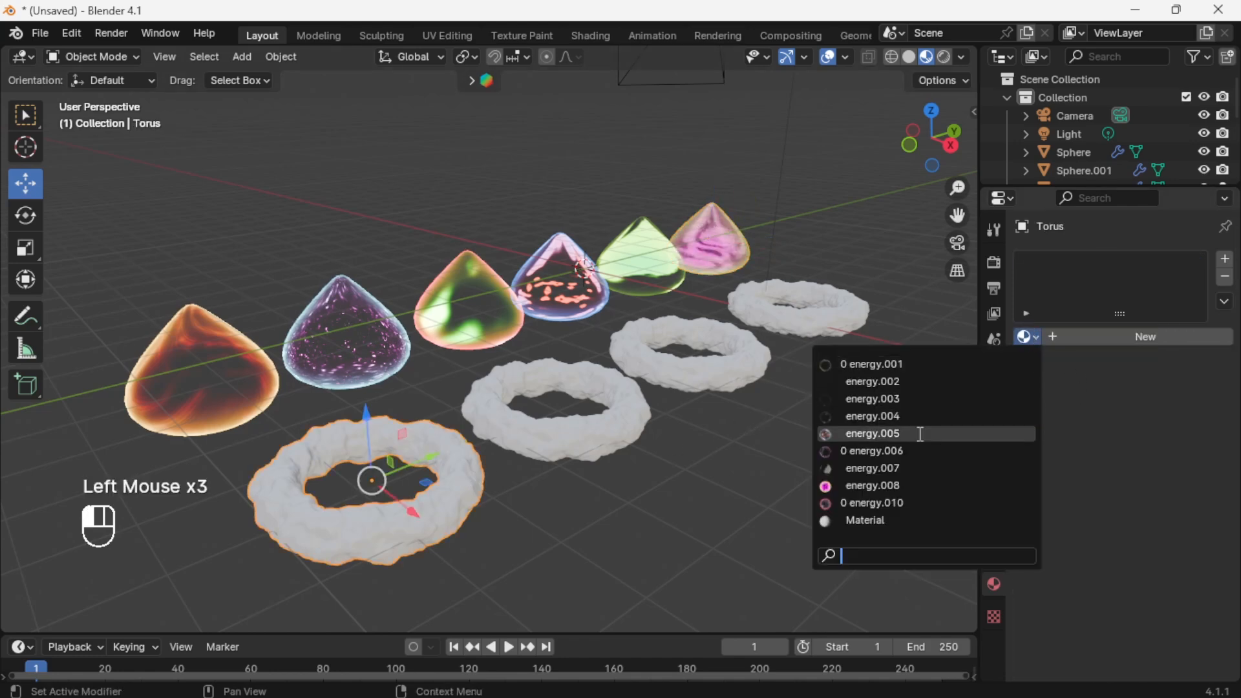
{"action": "left_click", "coordinate": [870, 432]}
{"action": "left_click", "coordinate": [591, 452]}
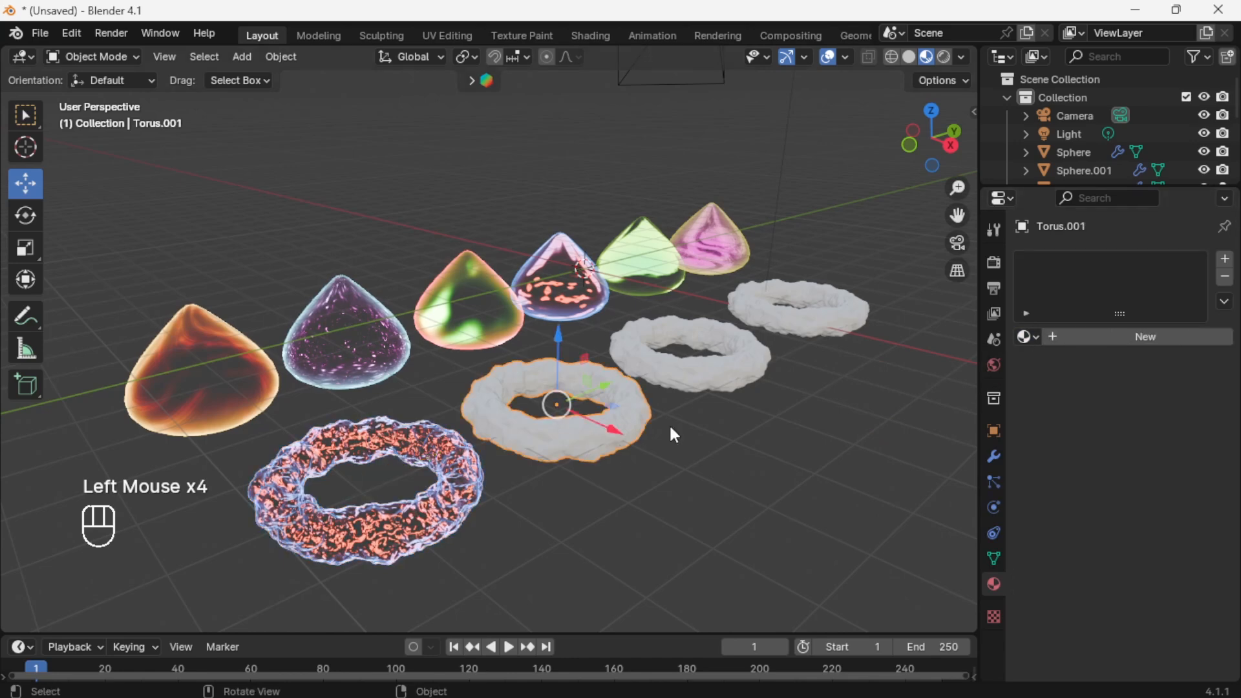
{"action": "left_click", "coordinate": [1029, 337]}
{"action": "left_click", "coordinate": [870, 489]}
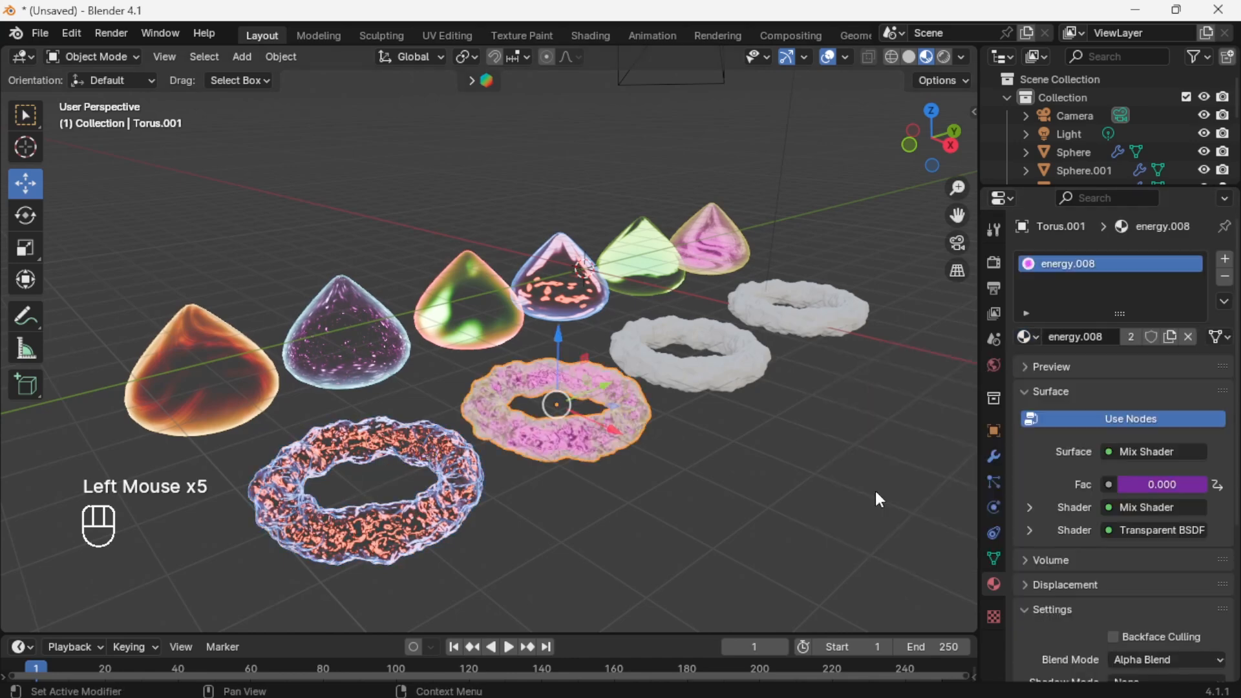
Assign energy.004 to the third torus, after trying energy.006 on it, and energy.003 to the farthest torus.
{"action": "left_click", "coordinate": [717, 381]}
{"action": "left_click", "coordinate": [1035, 337]}
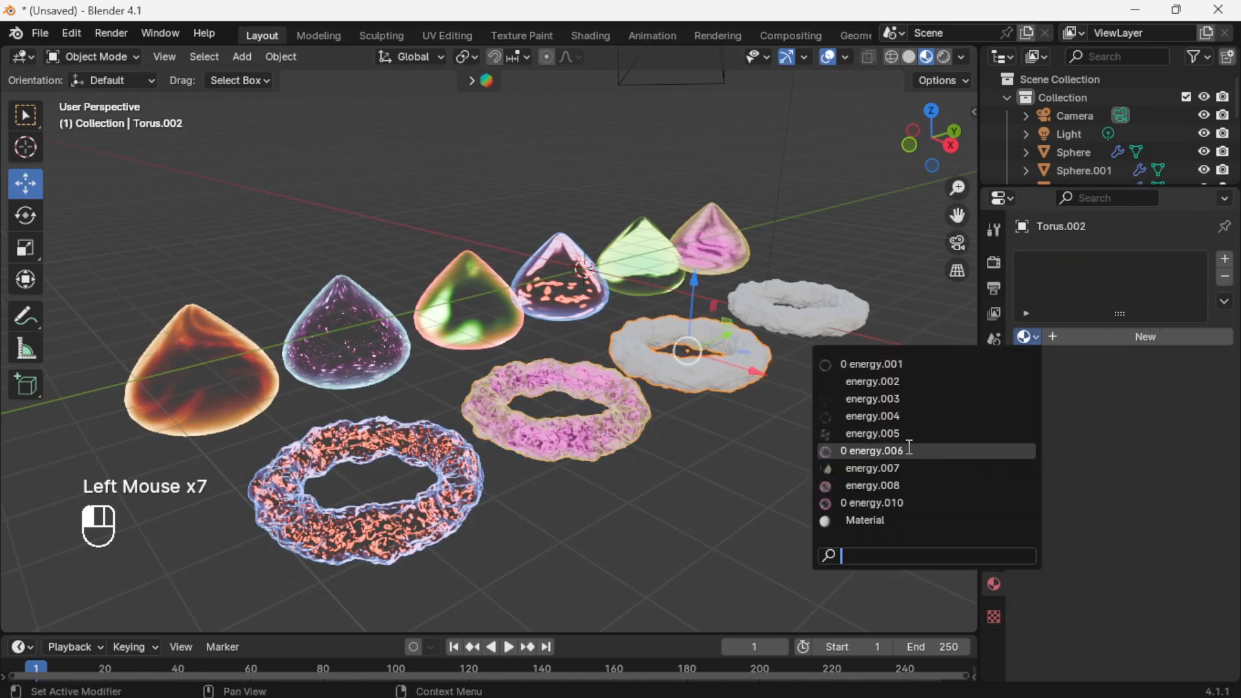
{"action": "left_click", "coordinate": [919, 451]}
{"action": "left_click", "coordinate": [1036, 337]}
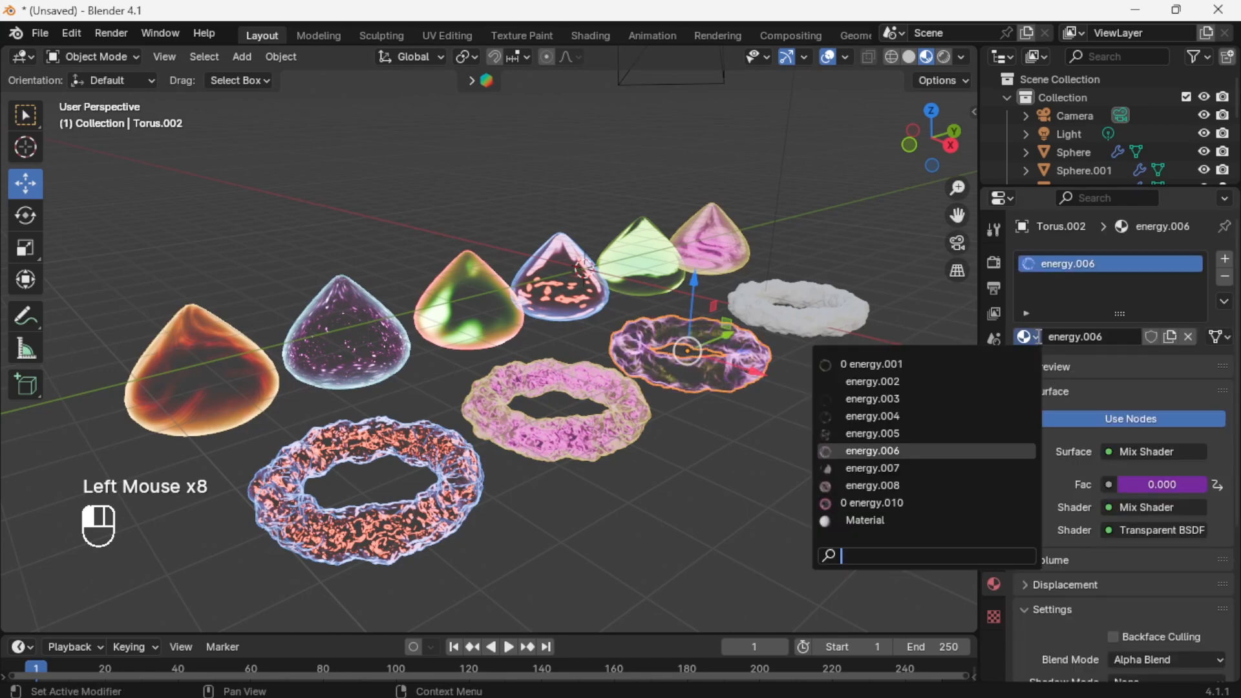
{"action": "left_click", "coordinate": [938, 417]}
{"action": "left_click", "coordinate": [841, 328]}
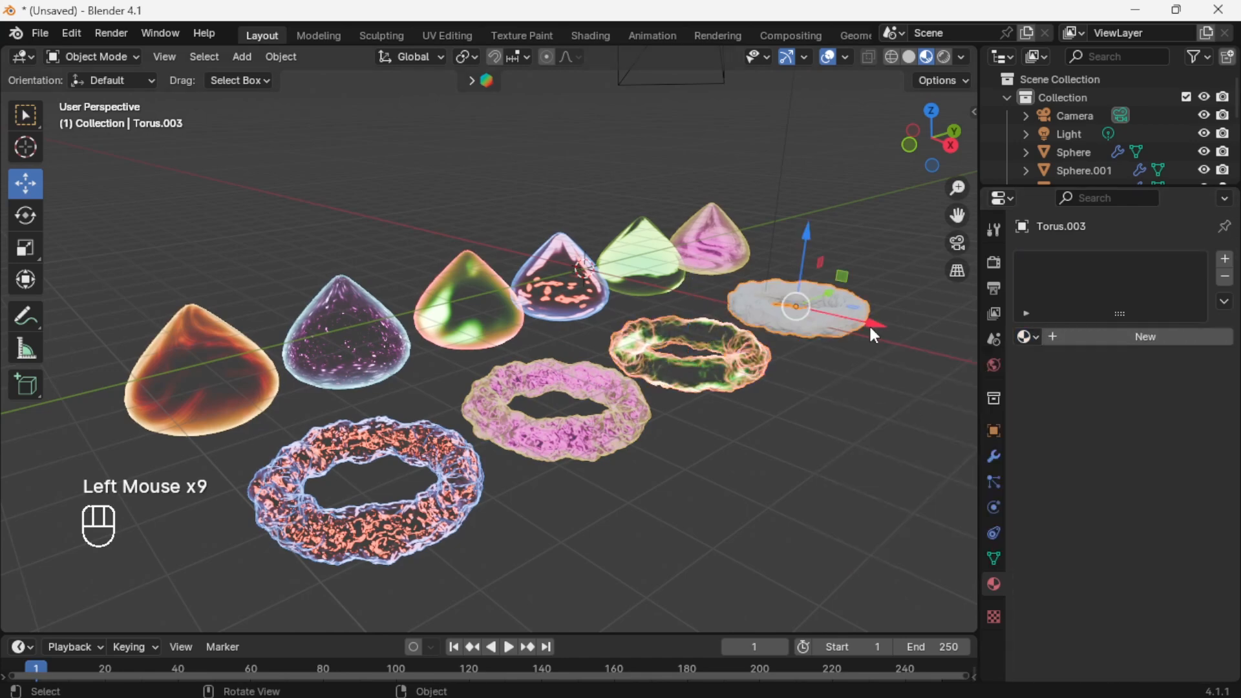
{"action": "left_click", "coordinate": [1038, 335]}
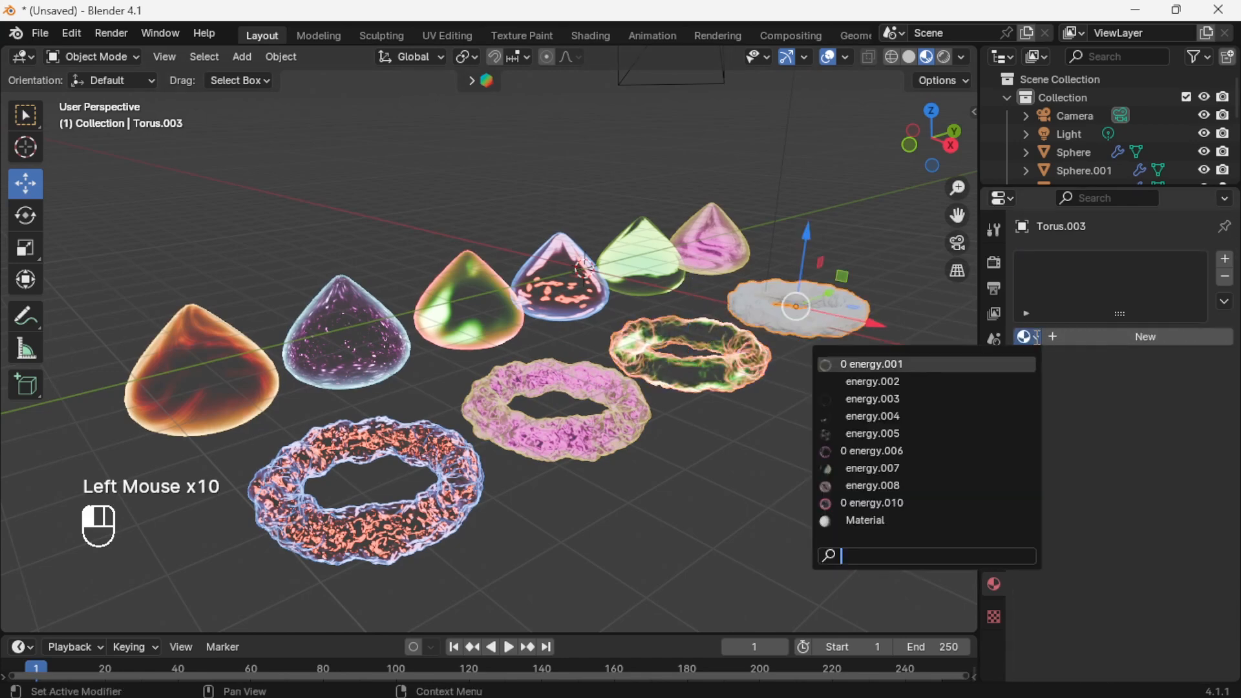
{"action": "left_click", "coordinate": [929, 402]}
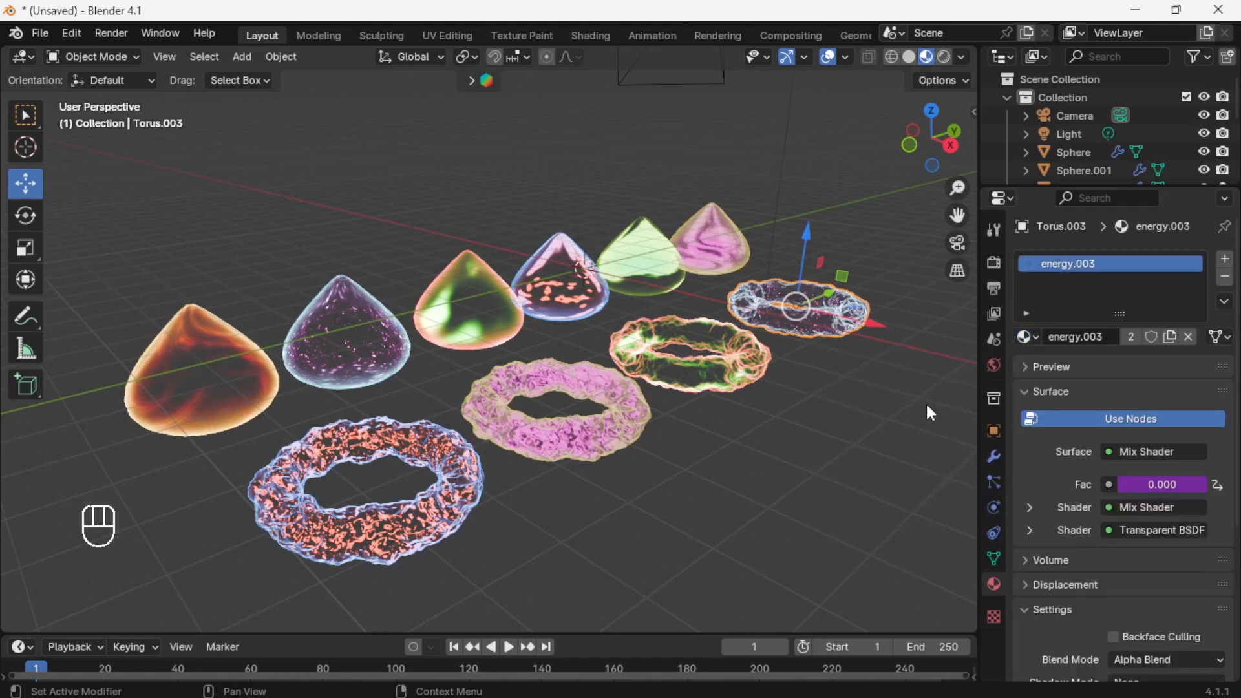
Examine the energy materials on the tori and tapered spheres up close from several angles.
{"action": "middle_click_drag", "start_coordinate": [855, 402], "coordinate": [801, 395]}
{"action": "scroll", "coordinate": [808, 407], "scroll_direction": "up", "scroll_amount": 2}
{"action": "middle_click_drag", "start_coordinate": [882, 432], "coordinate": [789, 404]}
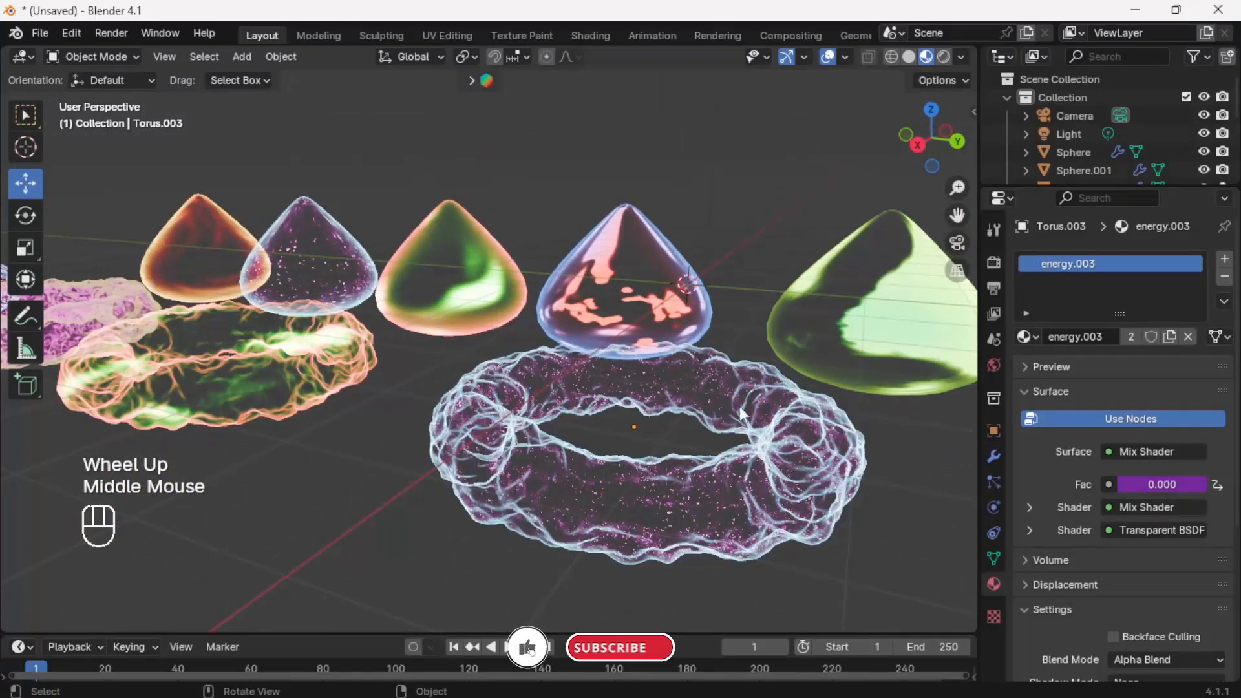
{"action": "scroll", "coordinate": [643, 485], "scroll_direction": "down", "scroll_amount": 2}
{"action": "middle_click_drag", "start_coordinate": [562, 463], "coordinate": [790, 432]}
{"action": "middle_click_drag", "start_coordinate": [870, 357], "coordinate": [735, 364]}
{"action": "scroll", "coordinate": [755, 406], "scroll_direction": "up", "scroll_amount": 2}
{"action": "middle_click_drag", "start_coordinate": [754, 410], "coordinate": [813, 374], "text": "shift"}
{"action": "scroll", "coordinate": [658, 461], "scroll_direction": "down", "scroll_amount": 2}
{"action": "middle_click_drag", "start_coordinate": [657, 460], "coordinate": [784, 465]}
{"action": "scroll", "coordinate": [804, 471], "scroll_direction": "up", "scroll_amount": 1}
Enlarge the timeline area and play the animation to watch the energy materials move.
{"action": "left_click_drag", "start_coordinate": [540, 633], "coordinate": [525, 600]}
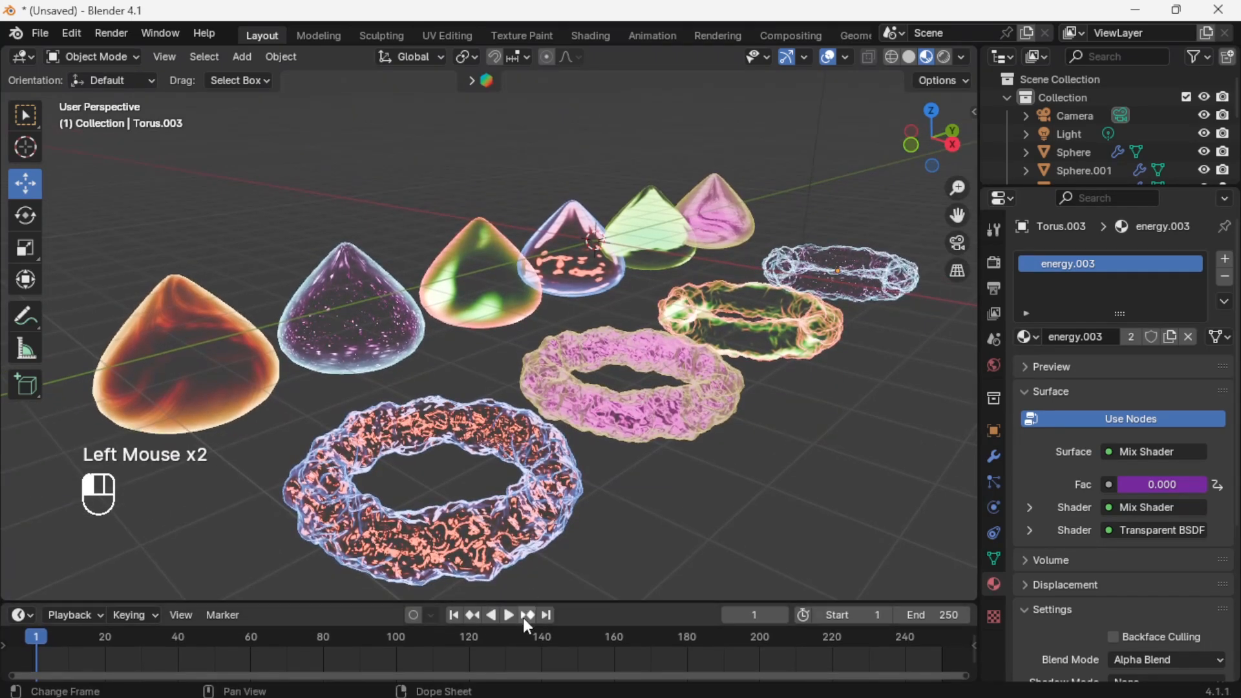
{"action": "left_click", "coordinate": [510, 615]}
{"action": "left_click", "coordinate": [714, 527]}
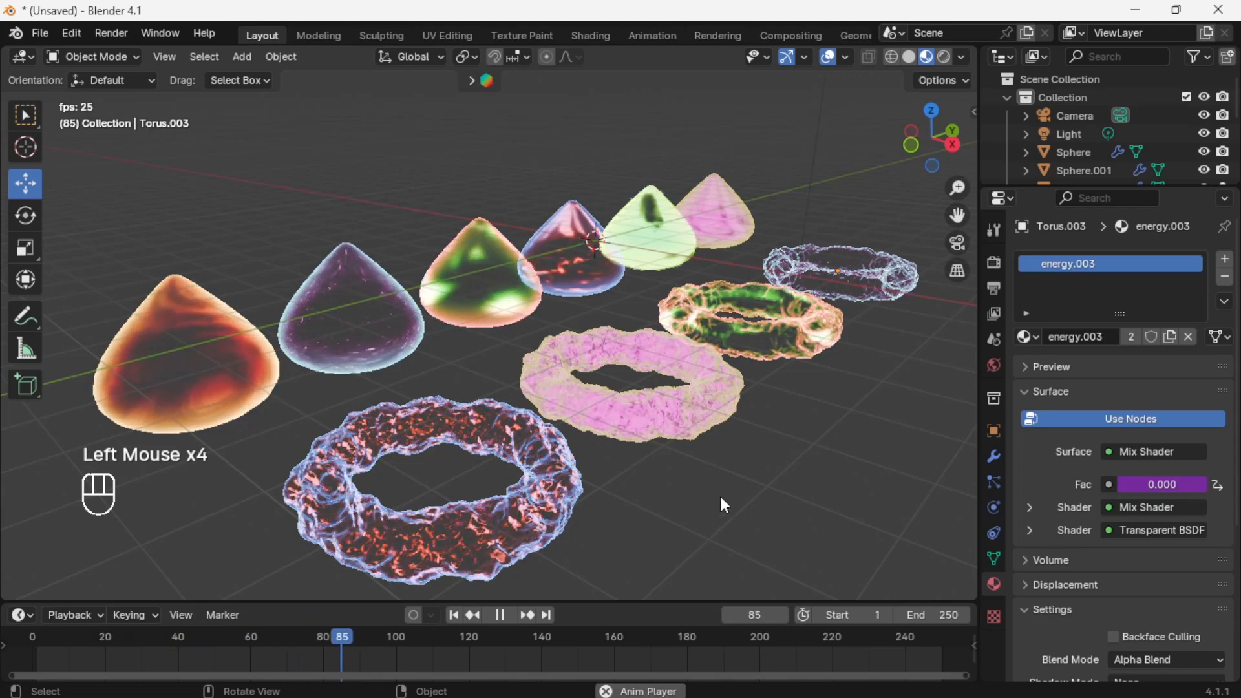
Set the nearest torus's Displace modifier strength to 0.400.
{"action": "left_click", "coordinate": [692, 410]}
{"action": "left_click", "coordinate": [561, 503]}
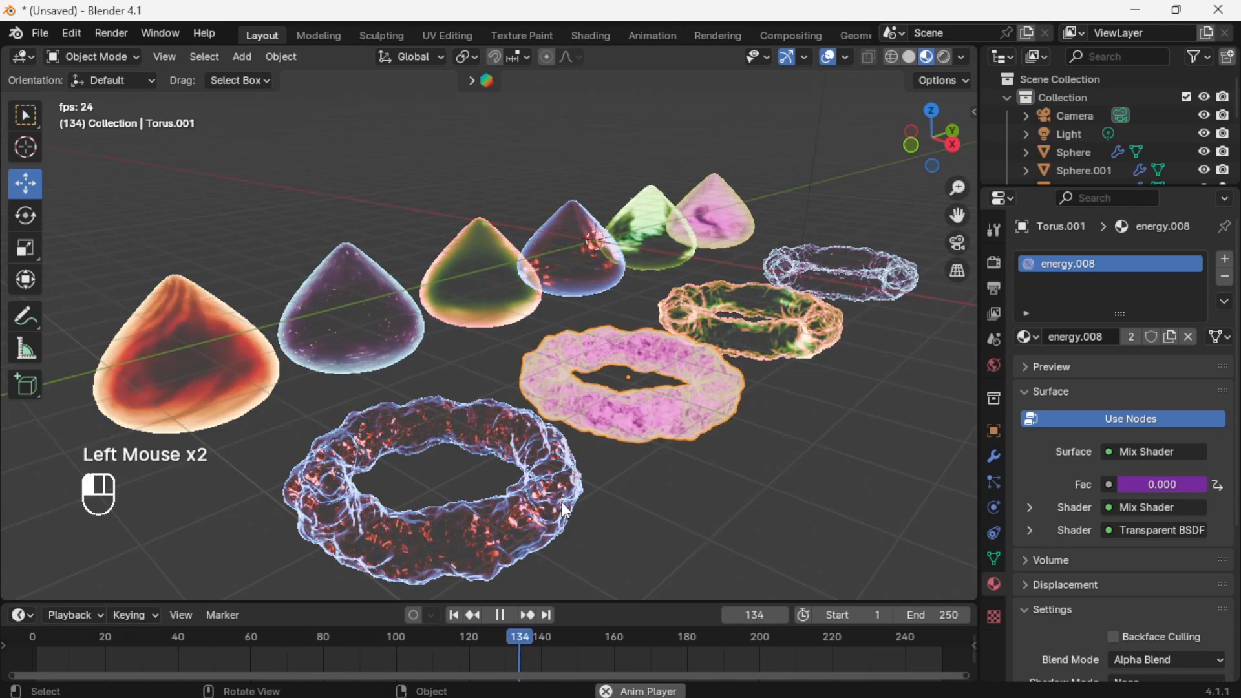
{"action": "left_click", "coordinate": [994, 457]}
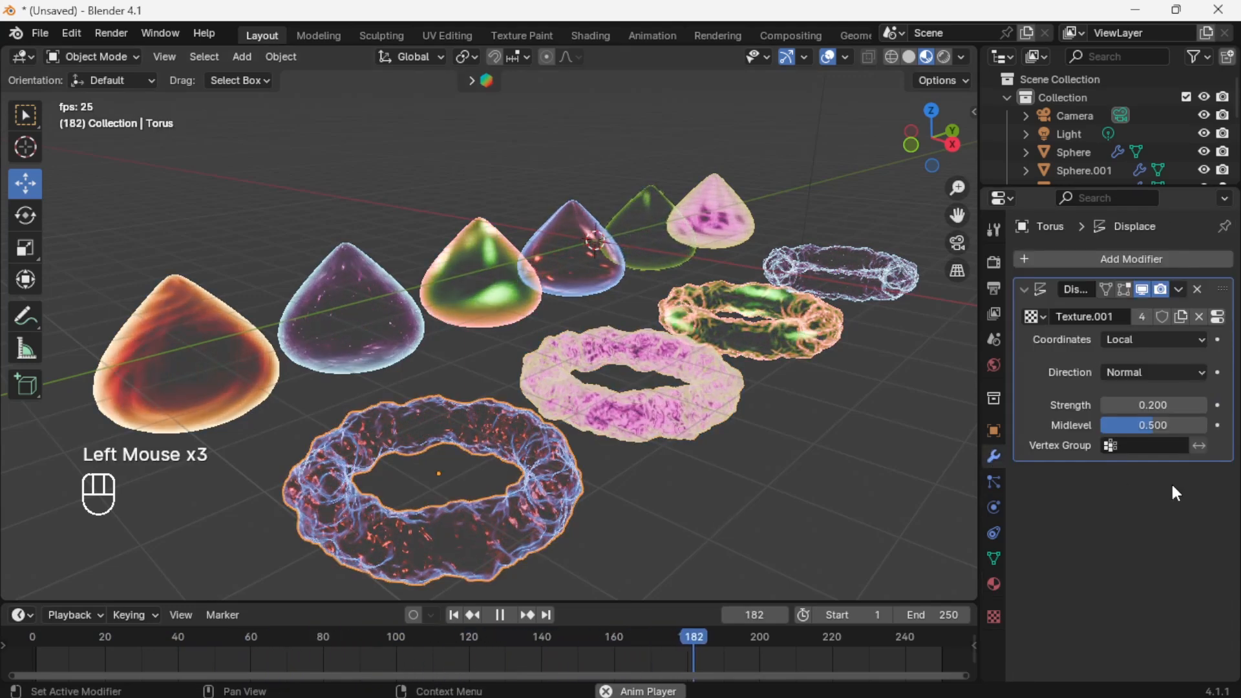
{"action": "mouse_move", "coordinate": [1154, 405]}
{"action": "left_mouse_down"}
{"action": "mouse_move", "coordinate": [1185, 406]}
{"action": "mouse_move", "coordinate": [1121, 406]}
{"action": "mouse_move", "coordinate": [1157, 406]}
{"action": "left_mouse_up"}
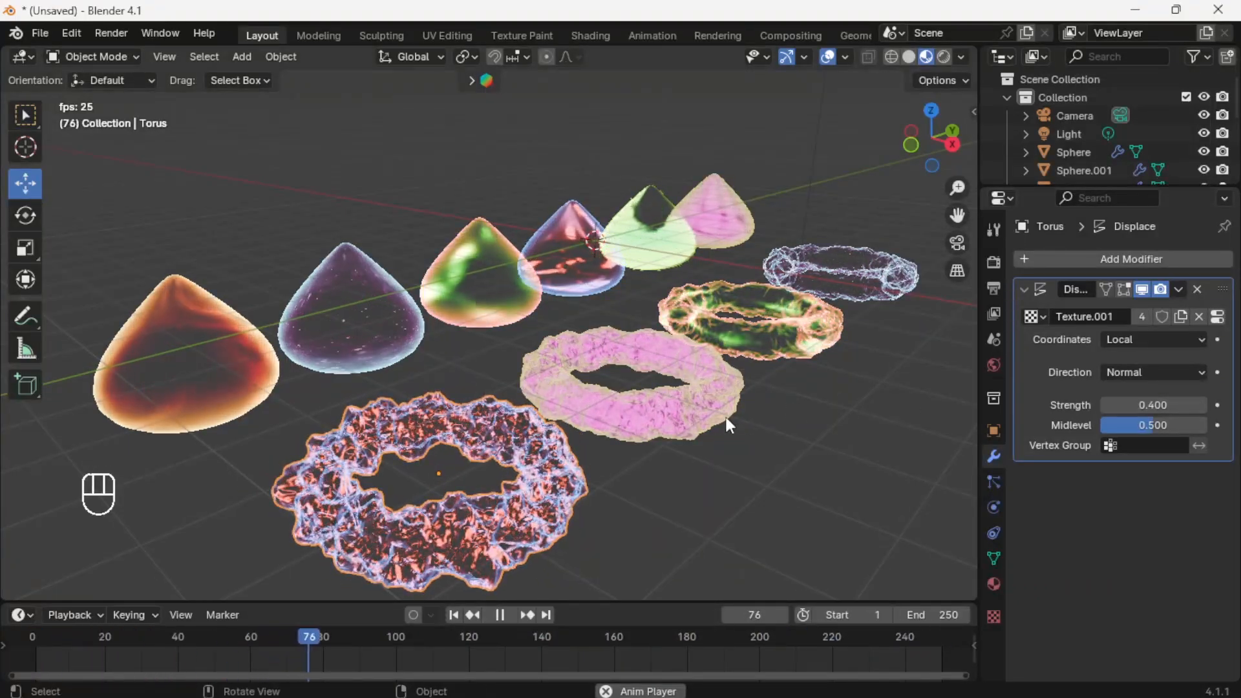
Strengthen the Displace modifier on the other three tori, using a strength of -0.400 for the farthest one.
{"action": "left_click", "coordinate": [725, 414]}
{"action": "left_click_drag", "start_coordinate": [1146, 408], "coordinate": [1111, 405]}
{"action": "left_click", "coordinate": [807, 335]}
{"action": "left_click", "coordinate": [857, 273]}
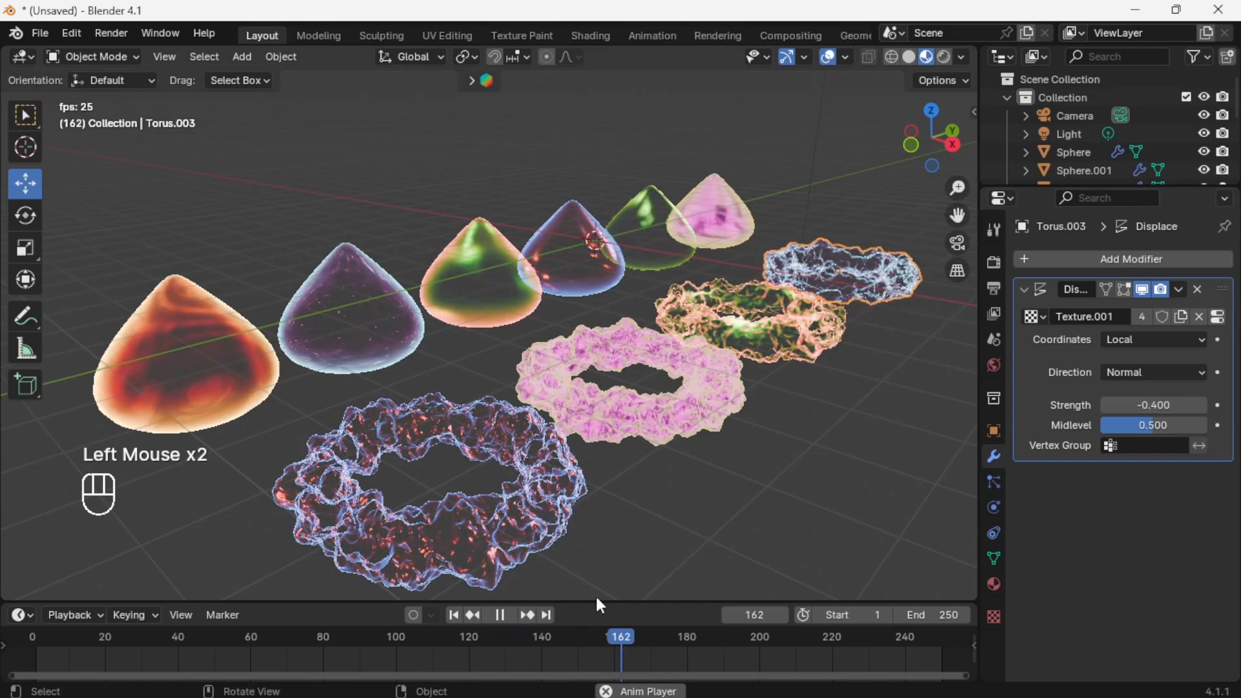
Stop the playback, return to frame 0, and turn on auto keying with the nearest torus selected.
{"action": "left_click", "coordinate": [499, 615]}
{"action": "left_click_drag", "start_coordinate": [677, 640], "coordinate": [18, 638]}
{"action": "left_click", "coordinate": [269, 594]}
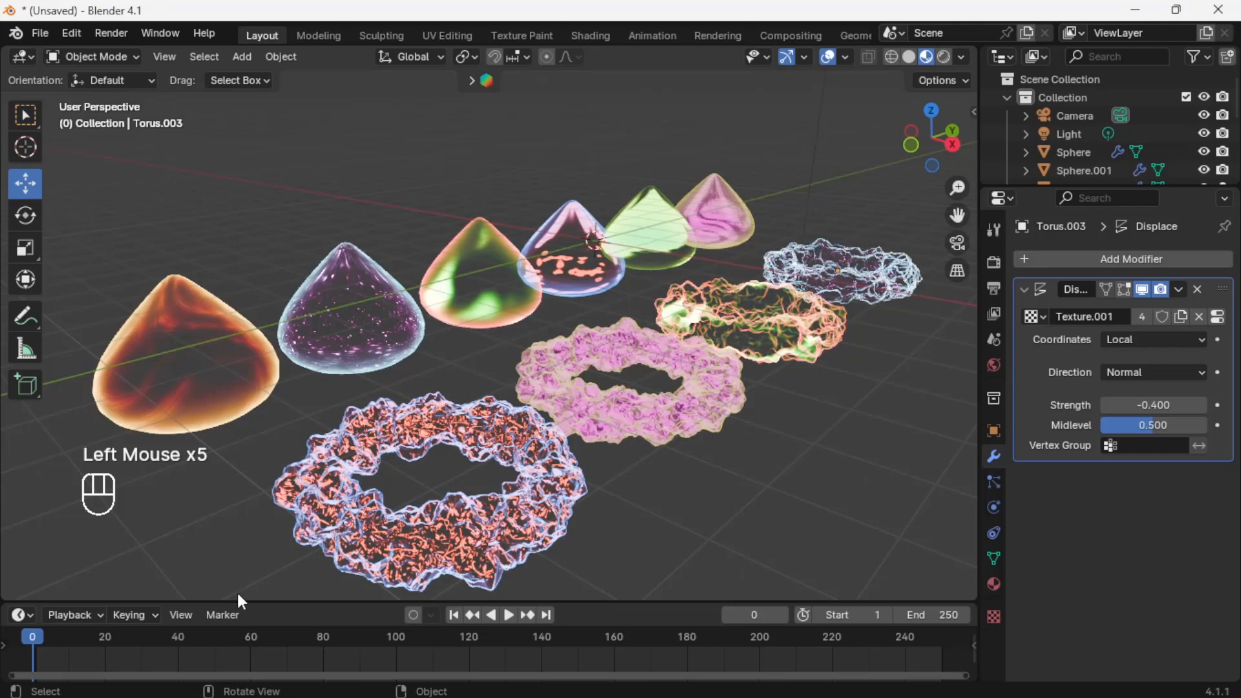
{"action": "left_click", "coordinate": [421, 565]}
{"action": "left_click", "coordinate": [414, 615]}
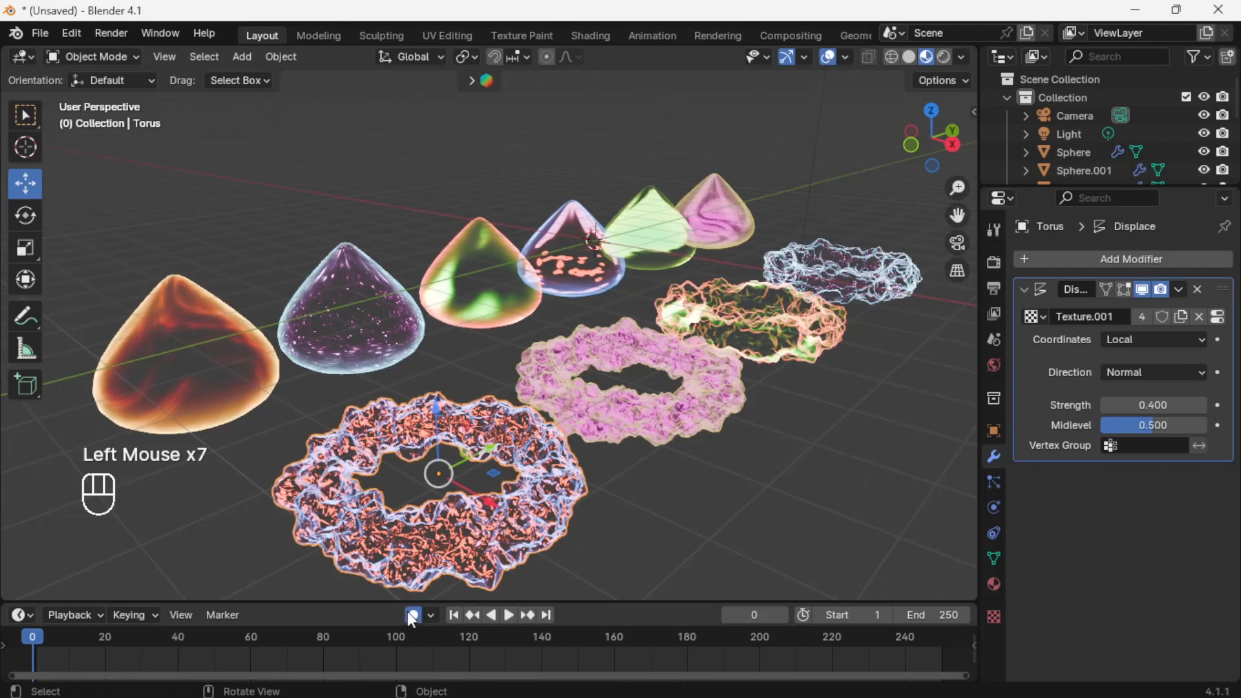
Keyframe the nearest torus's displacement strength at 0.400 on frame 0 and -0.700 on frame 60.
{"action": "left_click", "coordinate": [1218, 406]}
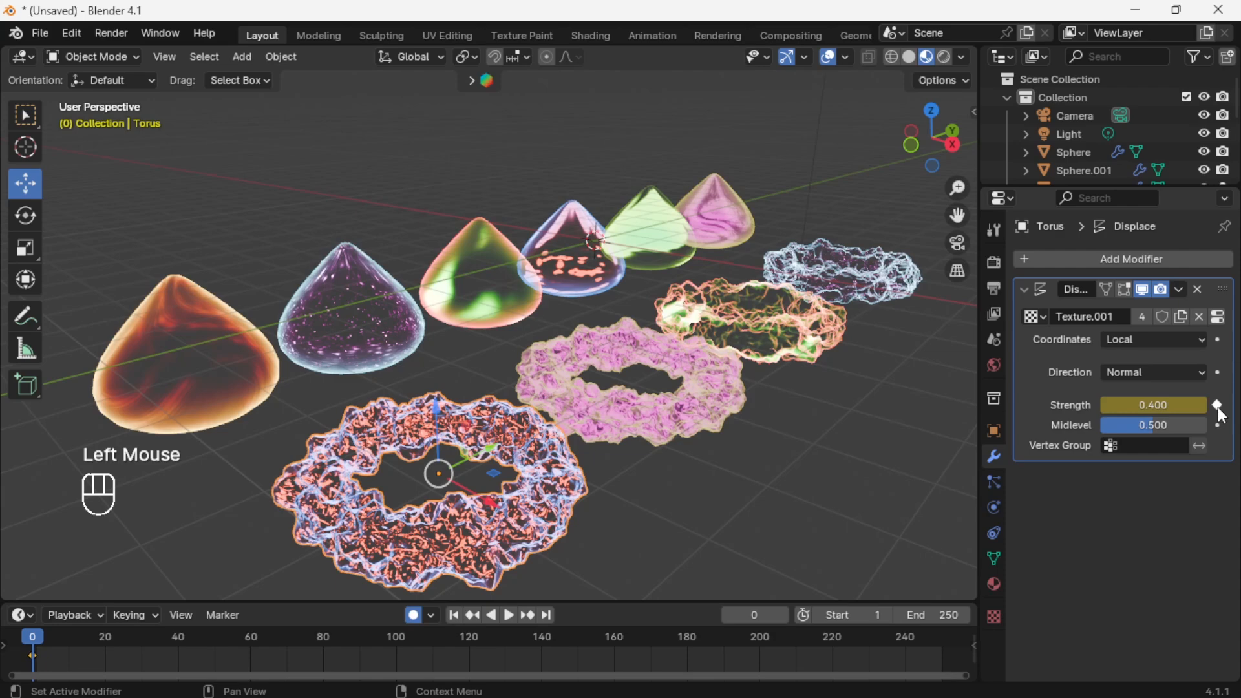
{"action": "left_click_drag", "start_coordinate": [35, 656], "coordinate": [252, 641]}
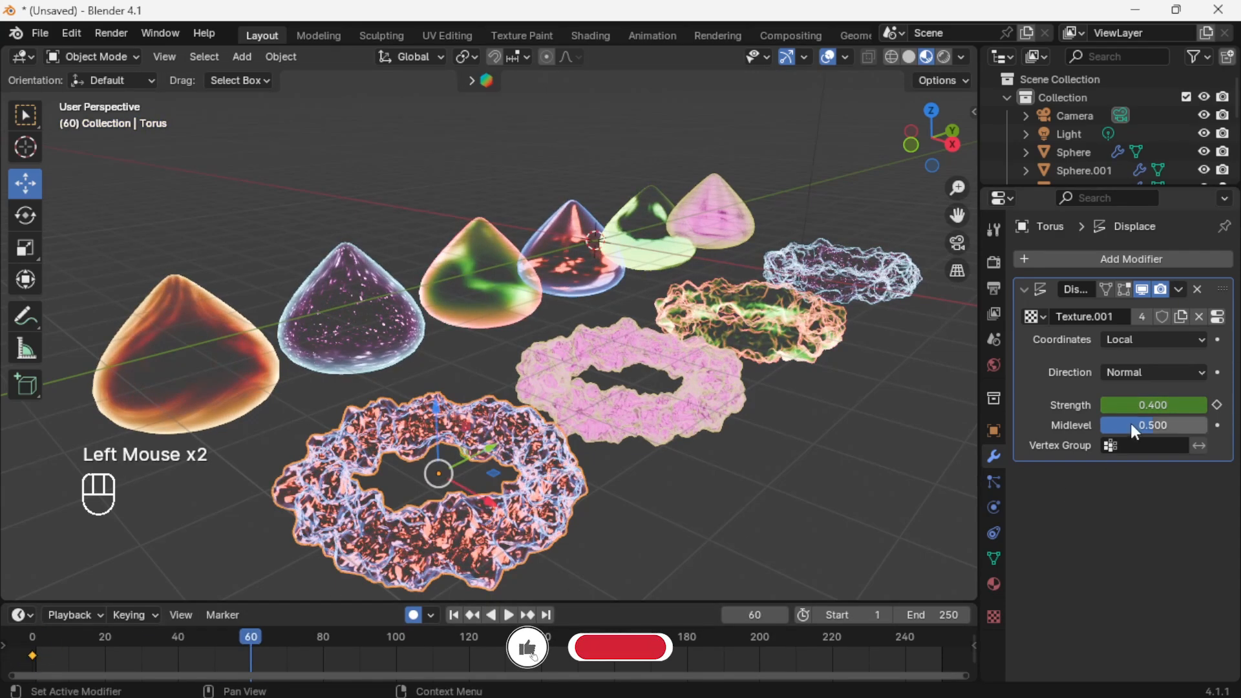
{"action": "left_click", "coordinate": [1106, 404]}
{"action": "left_click_drag", "start_coordinate": [1106, 405], "coordinate": [1038, 405]}
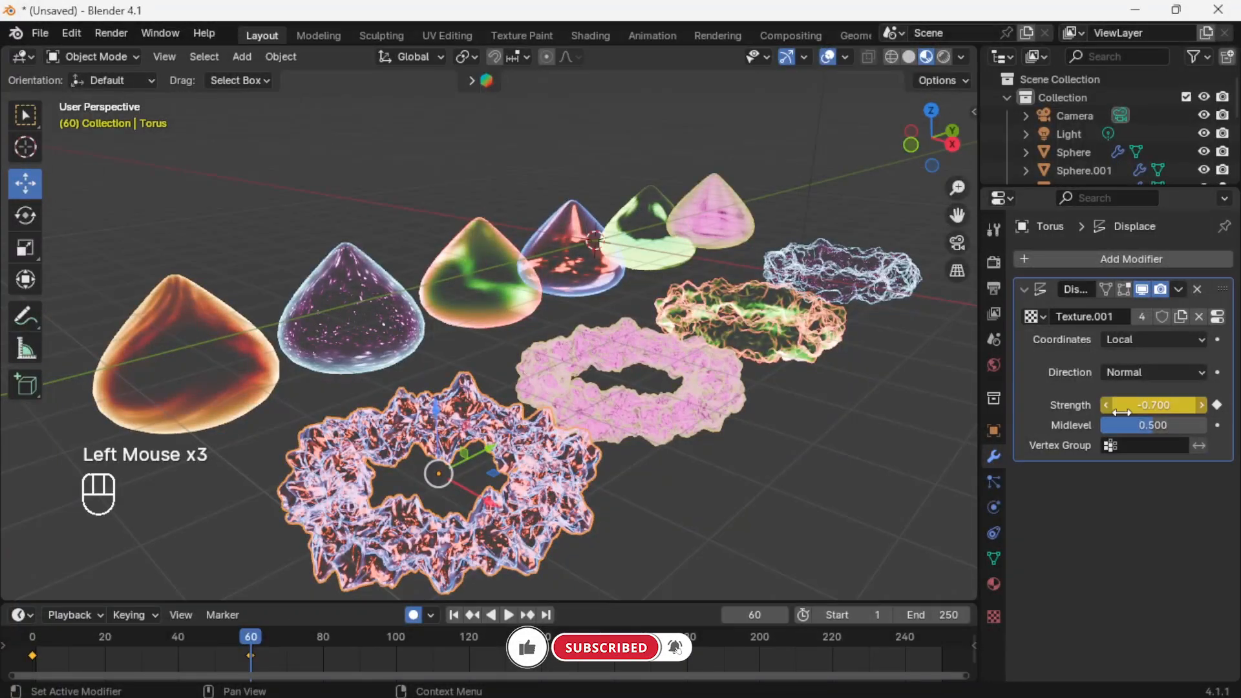
Keyframe a higher displacement strength for the nearest torus on frame 120 and -0.900 on frame 181.
{"action": "left_click", "coordinate": [470, 642]}
{"action": "left_click_drag", "start_coordinate": [1128, 407], "coordinate": [1221, 406]}
{"action": "left_click_drag", "start_coordinate": [470, 637], "coordinate": [690, 637]}
{"action": "left_click_drag", "start_coordinate": [1141, 406], "coordinate": [1109, 415]}
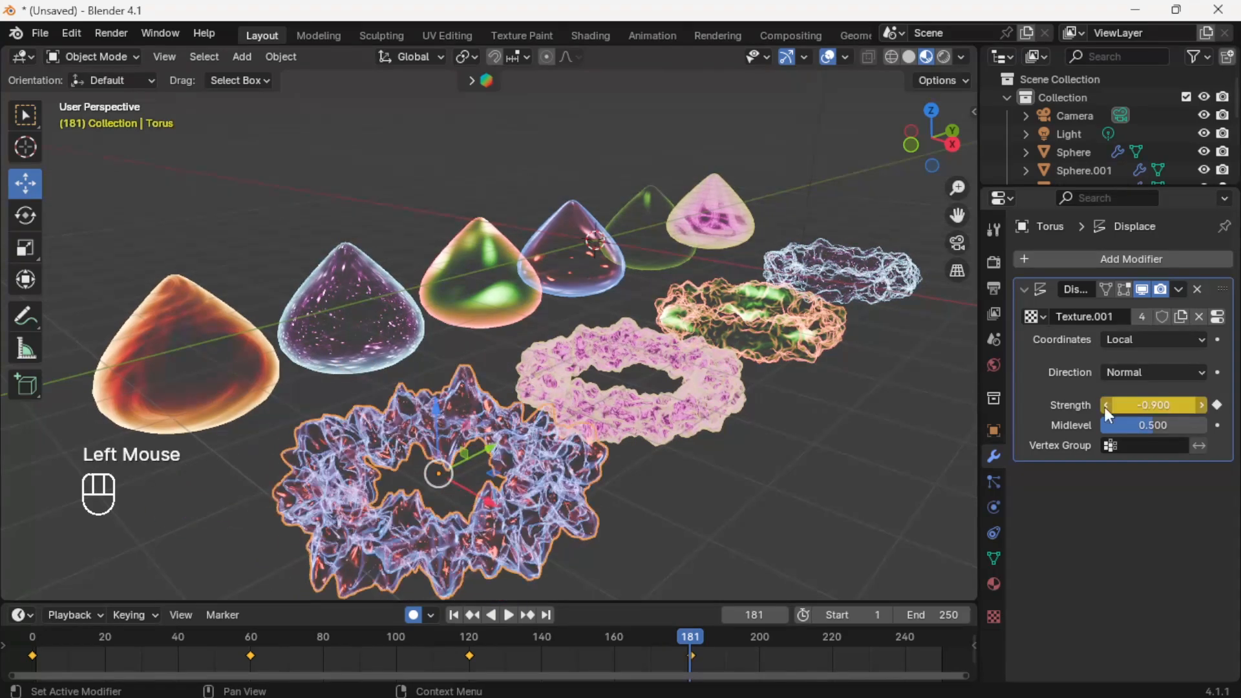
Strengthen the negative displacement of the pink torus and keyframe its strength on frame 1.
{"action": "left_click", "coordinate": [741, 405]}
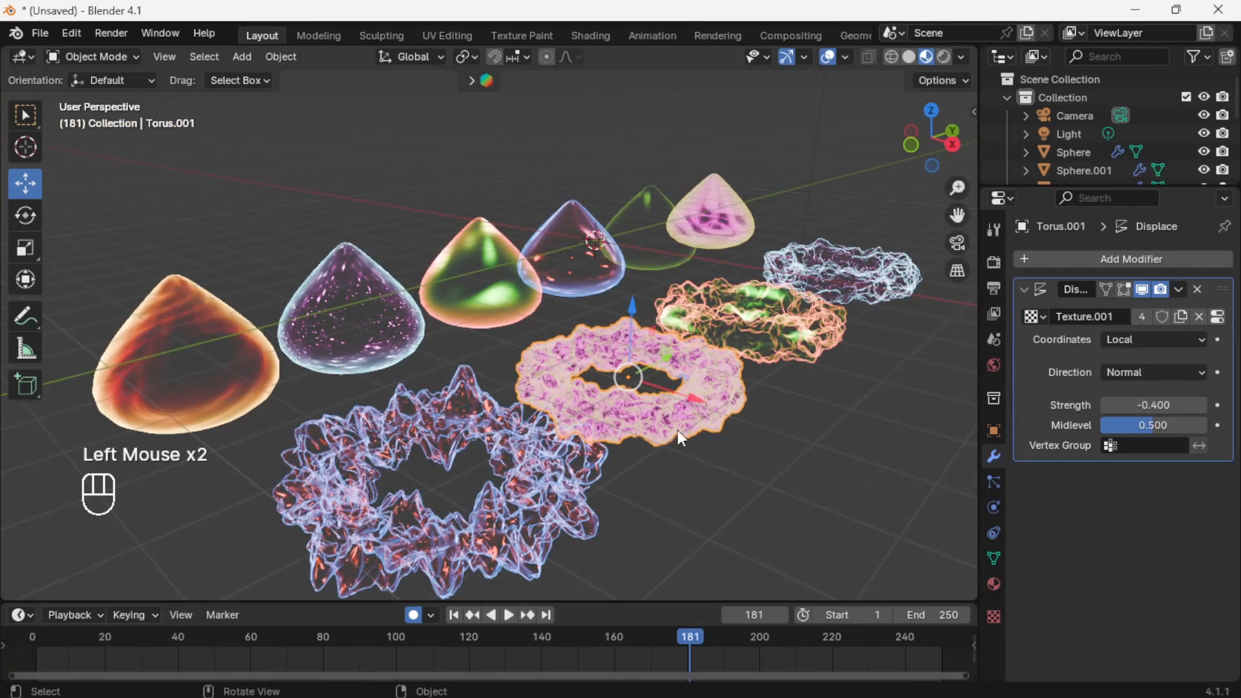
{"action": "left_click_drag", "start_coordinate": [679, 646], "coordinate": [33, 639]}
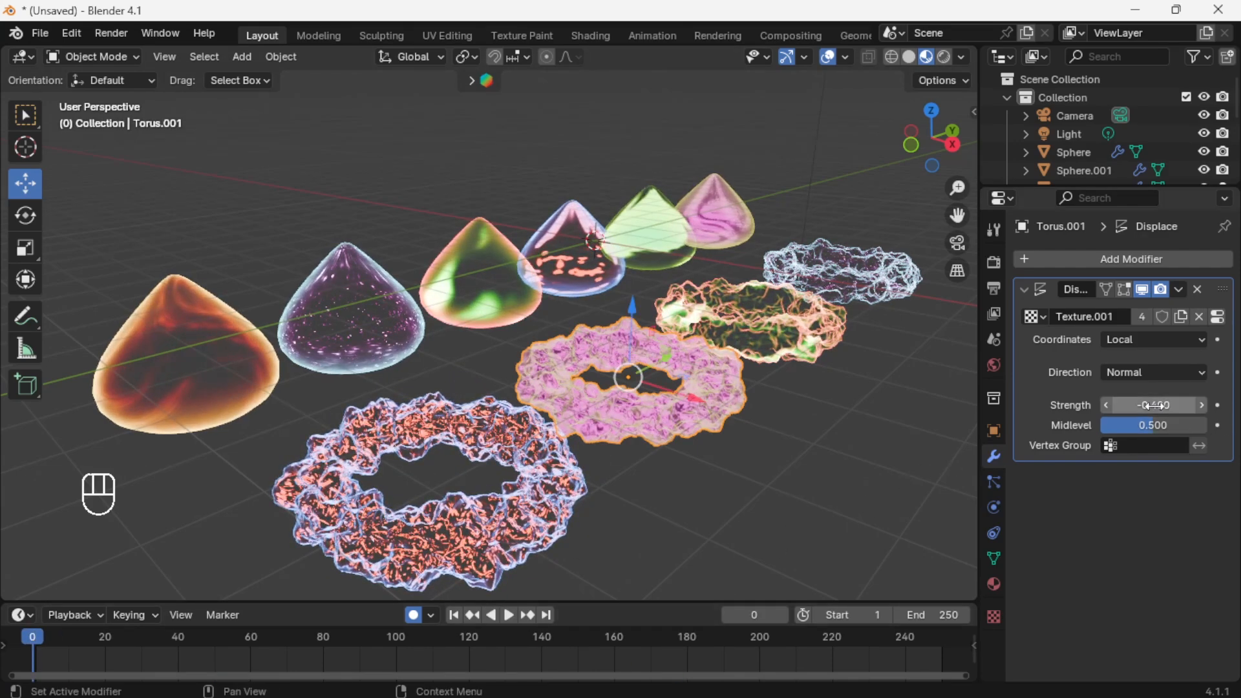
{"action": "left_click_drag", "start_coordinate": [1154, 405], "coordinate": [1131, 406]}
{"action": "left_click_drag", "start_coordinate": [46, 632], "coordinate": [35, 636]}
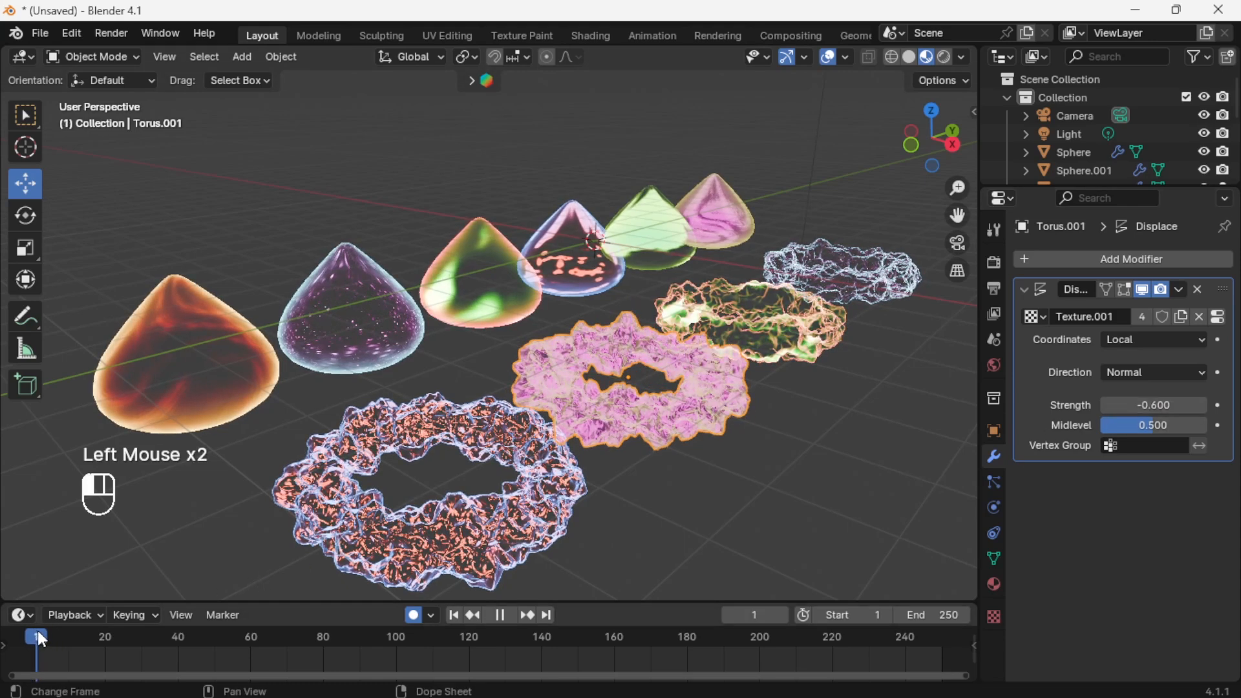
{"action": "left_click", "coordinate": [1218, 406]}
{"action": "left_click_drag", "start_coordinate": [1156, 406], "coordinate": [1080, 407]}
Keyframe new displacement strengths for the pink torus on frames 61 and 103, and -1.900 on frame 156.
{"action": "left_click_drag", "start_coordinate": [56, 640], "coordinate": [253, 639]}
{"action": "left_click", "coordinate": [1154, 405]}
{"action": "left_click_drag", "start_coordinate": [1154, 406], "coordinate": [1092, 405]}
{"action": "left_click_drag", "start_coordinate": [279, 639], "coordinate": [407, 639]}
{"action": "mouse_move", "coordinate": [1154, 405]}
{"action": "left_mouse_down"}
{"action": "mouse_move", "coordinate": [1125, 405]}
{"action": "mouse_move", "coordinate": [1190, 406]}
{"action": "mouse_move", "coordinate": [1137, 405]}
{"action": "left_mouse_up"}
{"action": "left_click", "coordinate": [599, 638]}
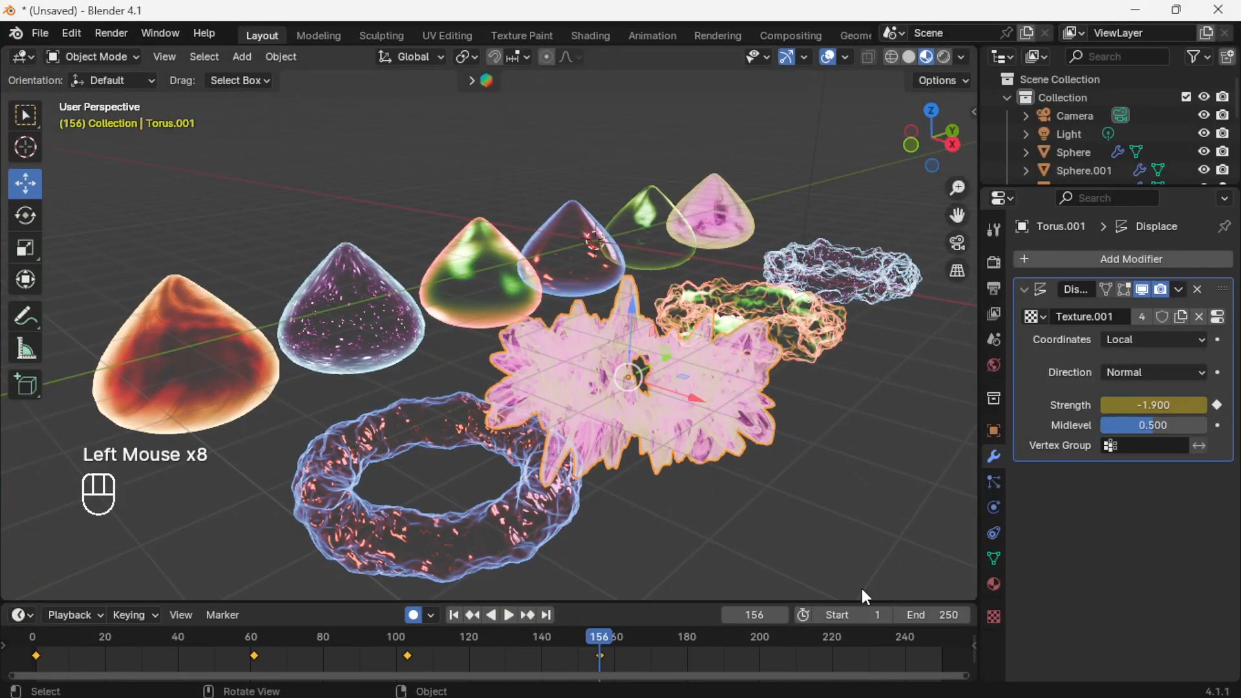
Keyframe the pink torus's displacement strength at -2.200 on frame 206 and 0.400 on frame 244.
{"action": "left_click", "coordinate": [781, 639]}
{"action": "left_click_drag", "start_coordinate": [1148, 405], "coordinate": [1138, 405]}
{"action": "left_click_drag", "start_coordinate": [781, 645], "coordinate": [919, 640]}
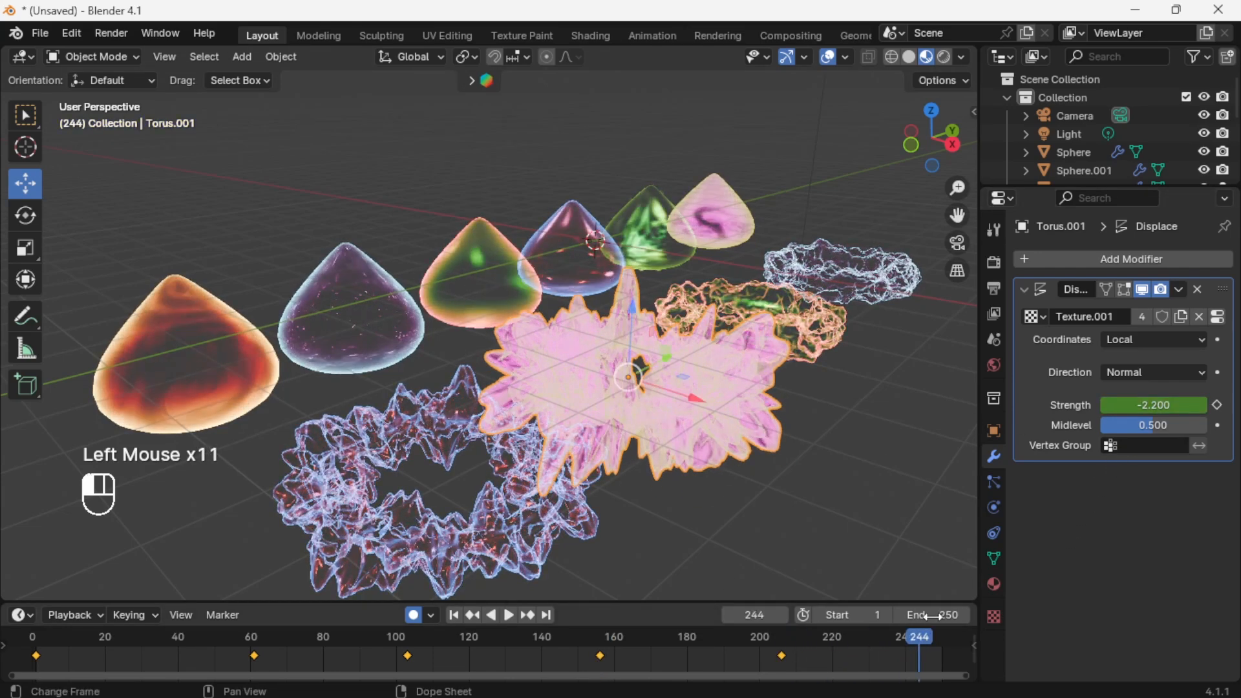
{"action": "left_click_drag", "start_coordinate": [1136, 405], "coordinate": [1184, 405]}
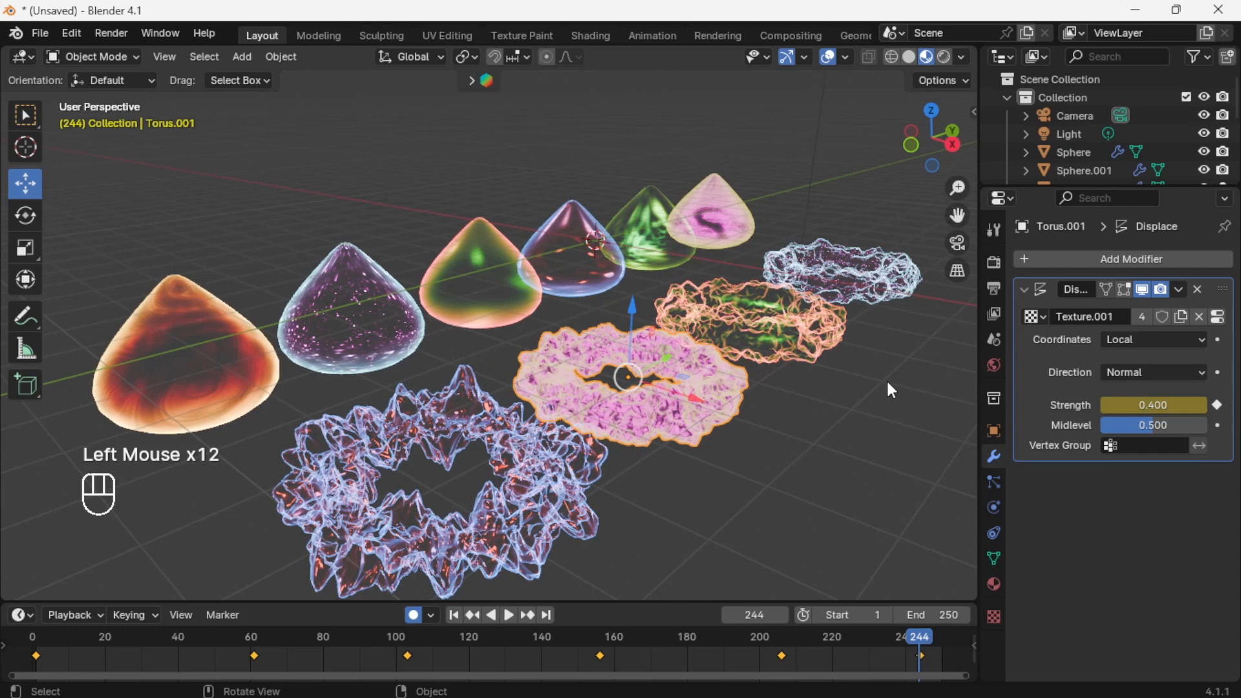
Select the orange-green torus and keyframe its displacement strength of 0.400 on frame 245.
{"action": "left_click", "coordinate": [809, 362]}
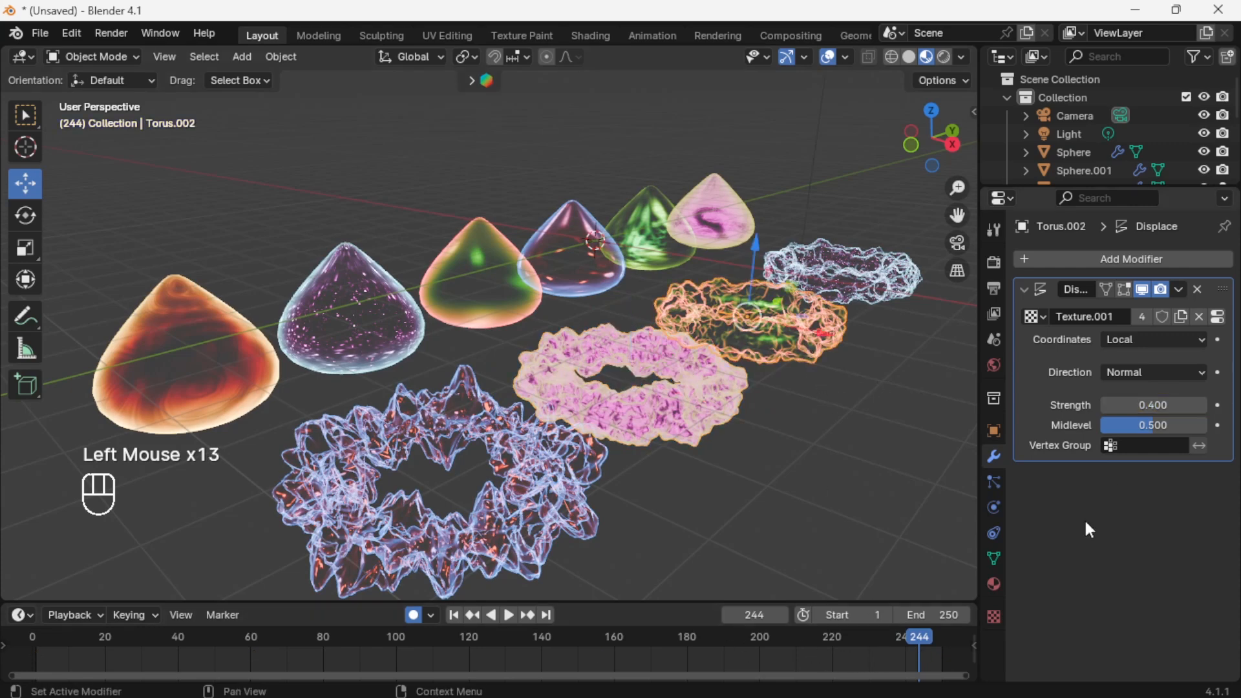
{"action": "left_click_drag", "start_coordinate": [1150, 403], "coordinate": [1151, 403]}
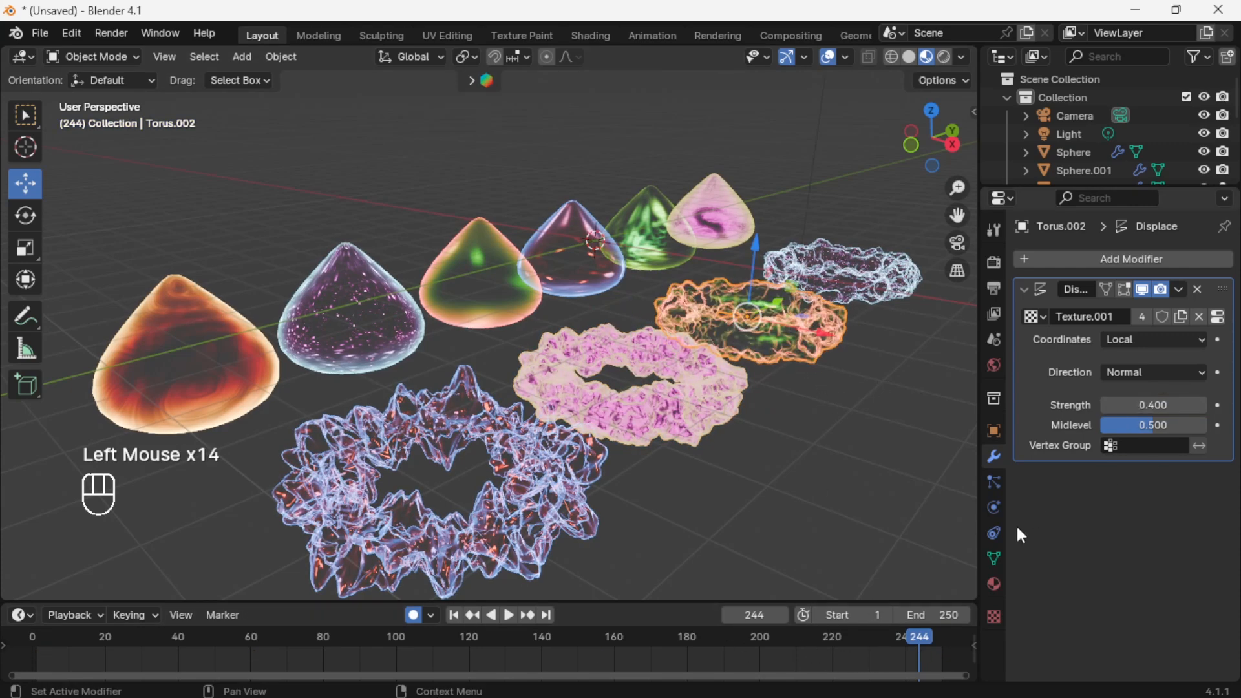
{"action": "left_click", "coordinate": [905, 640]}
{"action": "left_click", "coordinate": [1219, 406]}
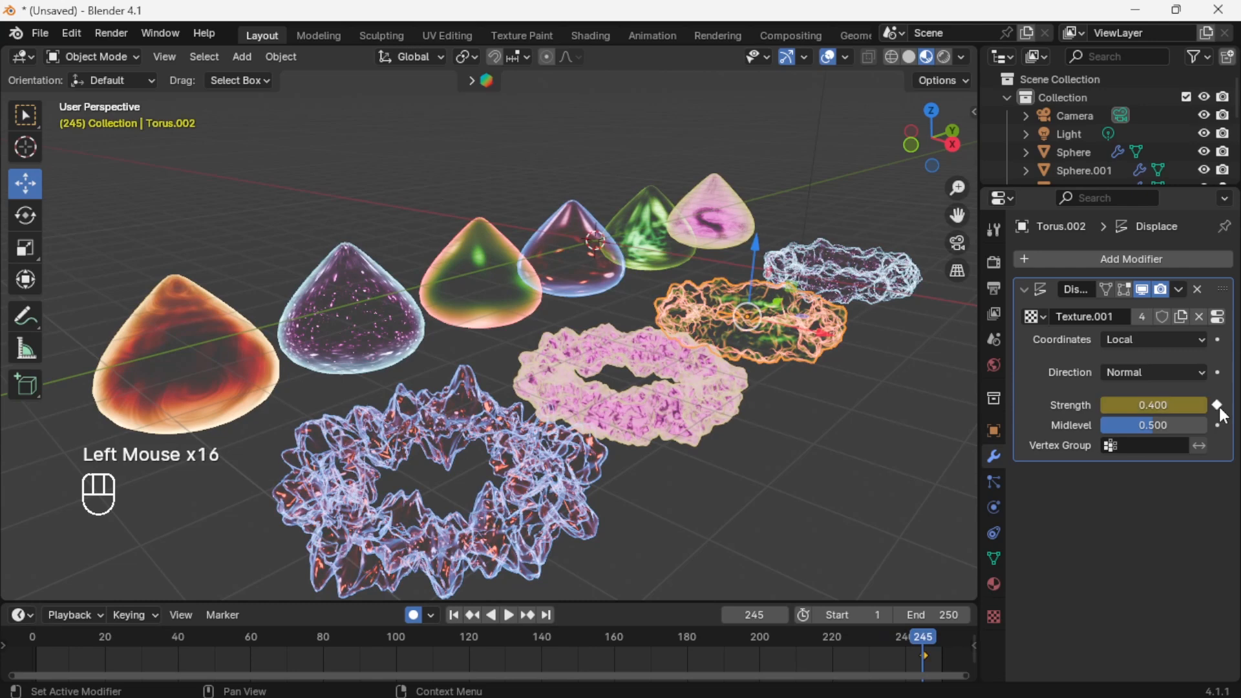
Keyframe an increased displacement strength for the orange-green torus on frame 198 and 2.100 on frame 153.
{"action": "left_click_drag", "start_coordinate": [931, 632], "coordinate": [753, 639]}
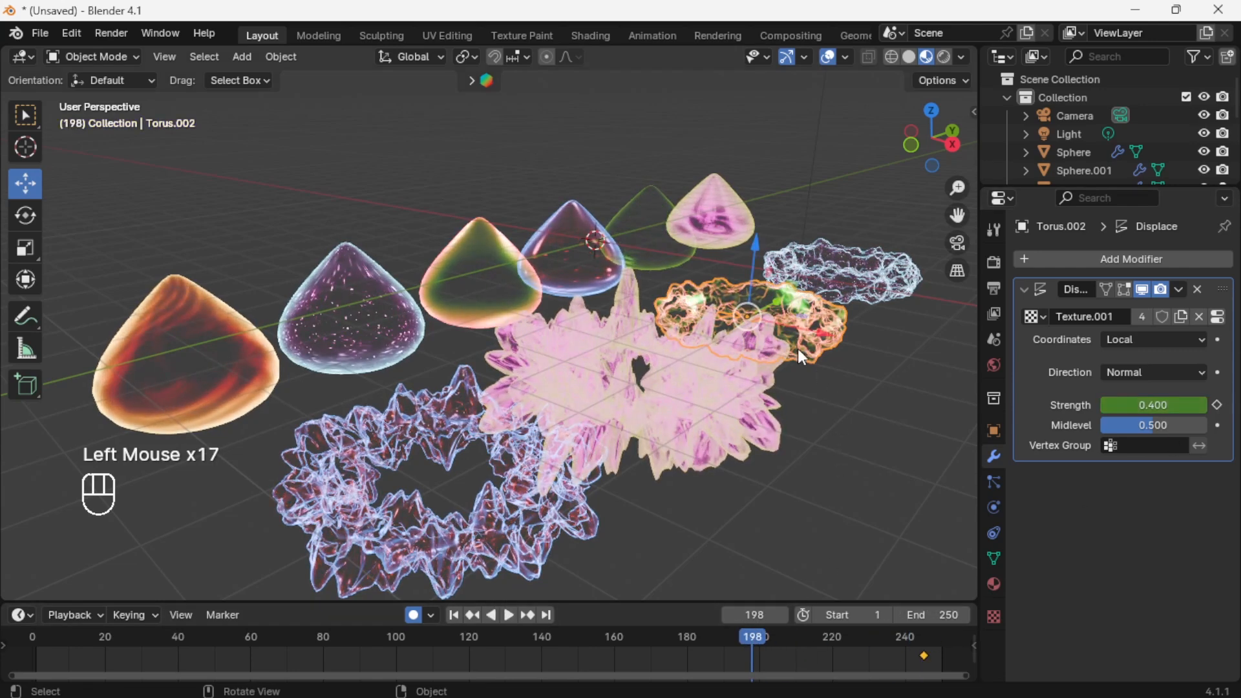
{"action": "left_click_drag", "start_coordinate": [1154, 405], "coordinate": [1200, 405]}
{"action": "left_click_drag", "start_coordinate": [767, 652], "coordinate": [588, 639]}
{"action": "left_click_drag", "start_coordinate": [1154, 406], "coordinate": [1193, 406]}
Keyframe the orange-green torus's displacement strength at -0.300 on frame 102 and 0.700 on frame 3.
{"action": "left_click_drag", "start_coordinate": [574, 647], "coordinate": [403, 639]}
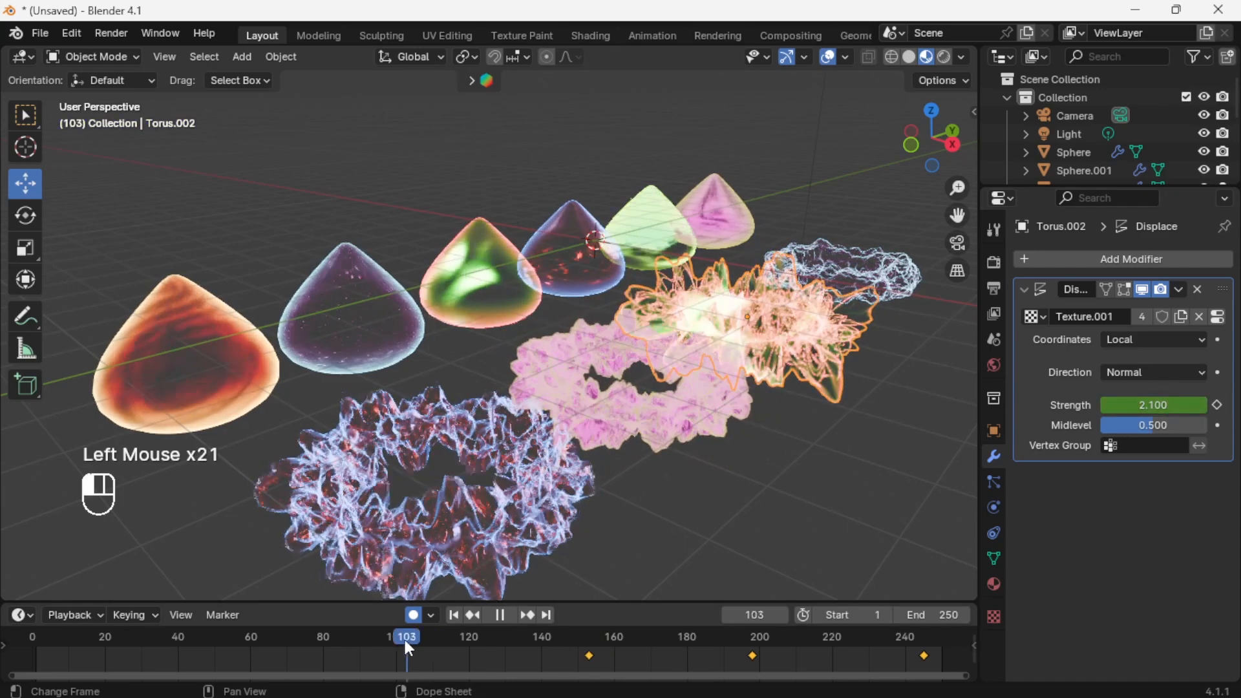
{"action": "left_click_drag", "start_coordinate": [1149, 407], "coordinate": [1077, 407]}
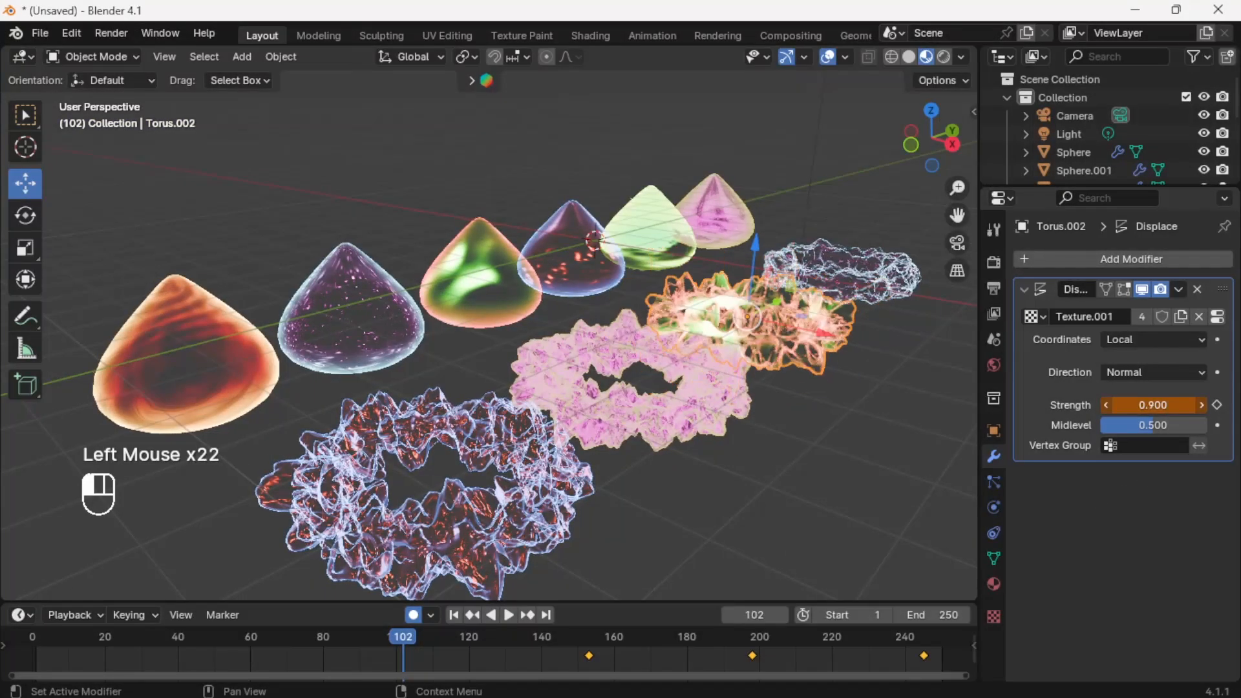
{"action": "left_click_drag", "start_coordinate": [414, 642], "coordinate": [45, 650]}
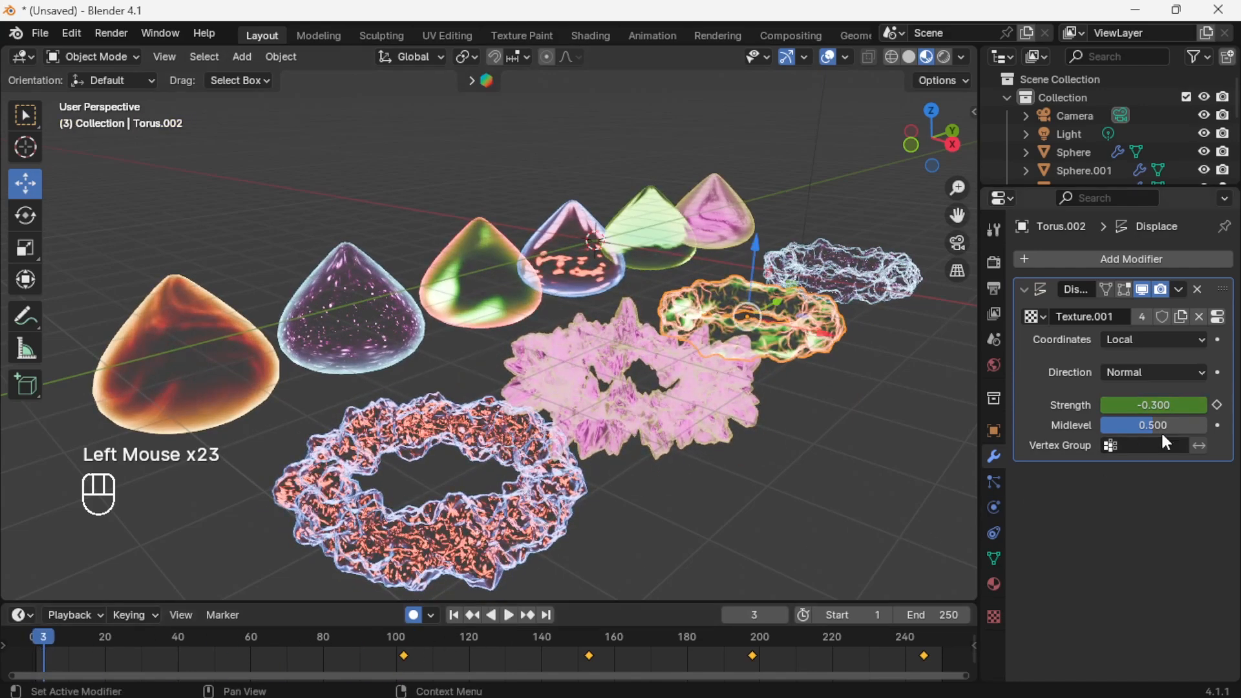
{"action": "left_click_drag", "start_coordinate": [1158, 405], "coordinate": [1188, 405]}
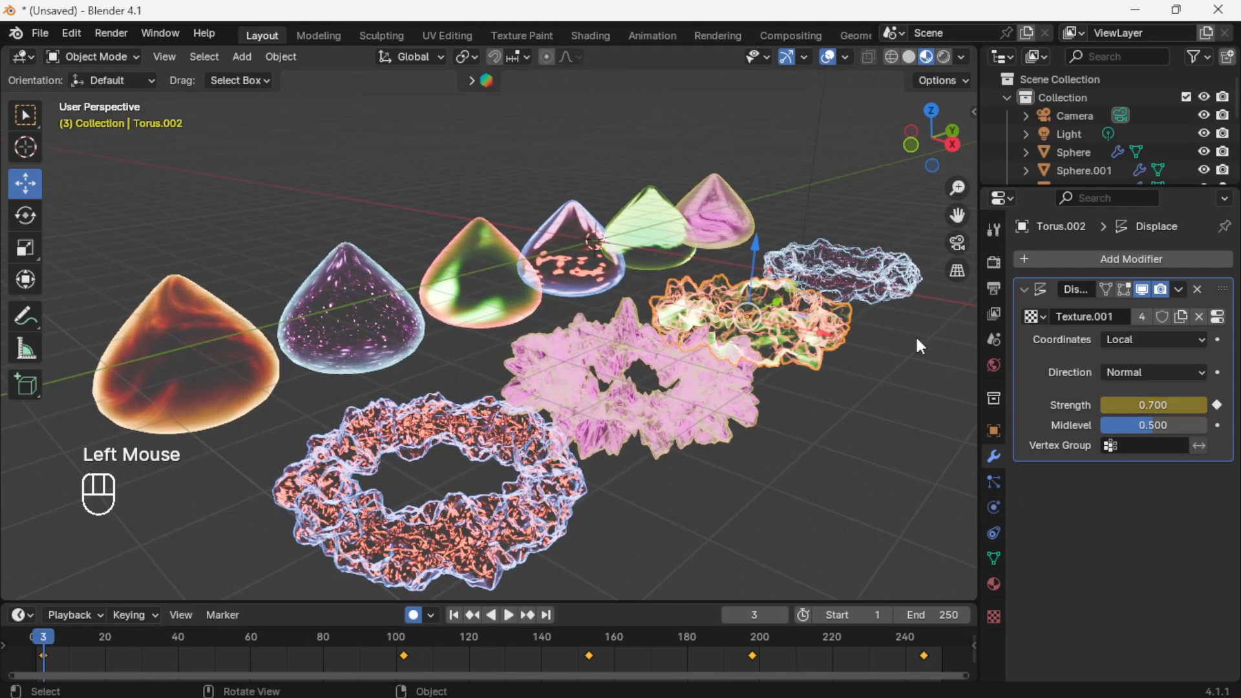
Keyframe the farthest torus's displacement strength: -0.400 on frame 3, 1.000 on 61, -0.800 on 120, a new value on 190, and -1.300 on 241.
{"action": "left_click", "coordinate": [892, 292]}
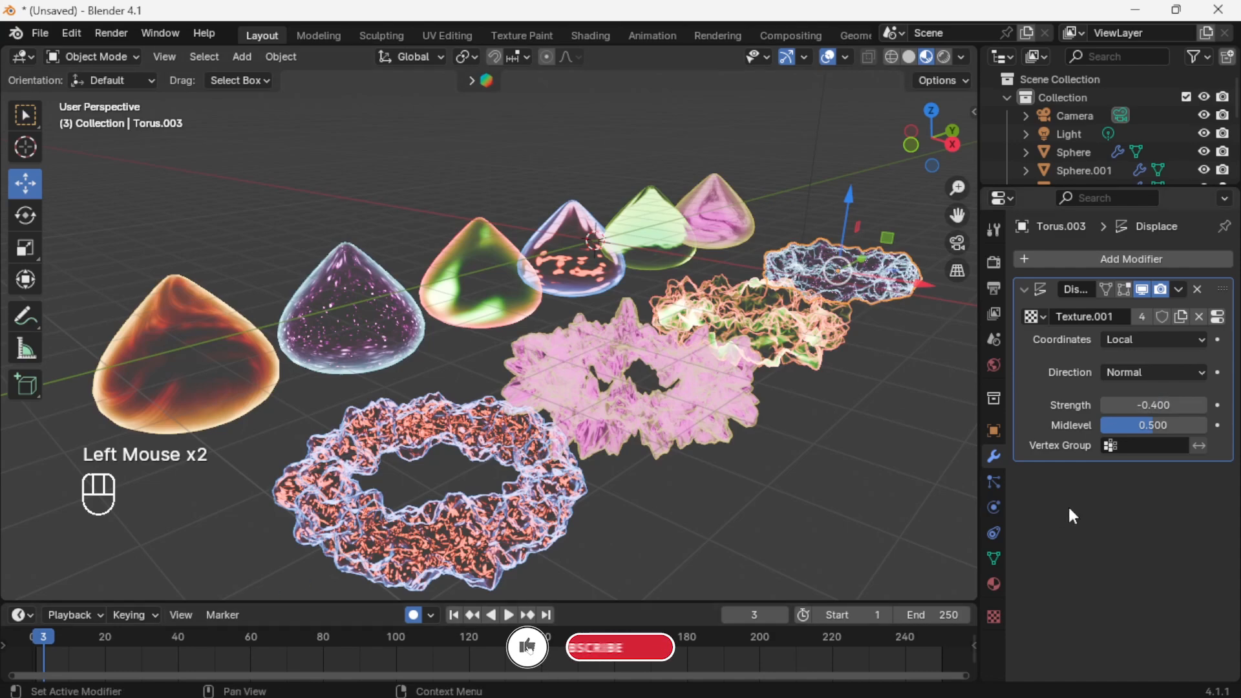
{"action": "left_click", "coordinate": [1218, 406]}
{"action": "left_click_drag", "start_coordinate": [59, 643], "coordinate": [254, 639]}
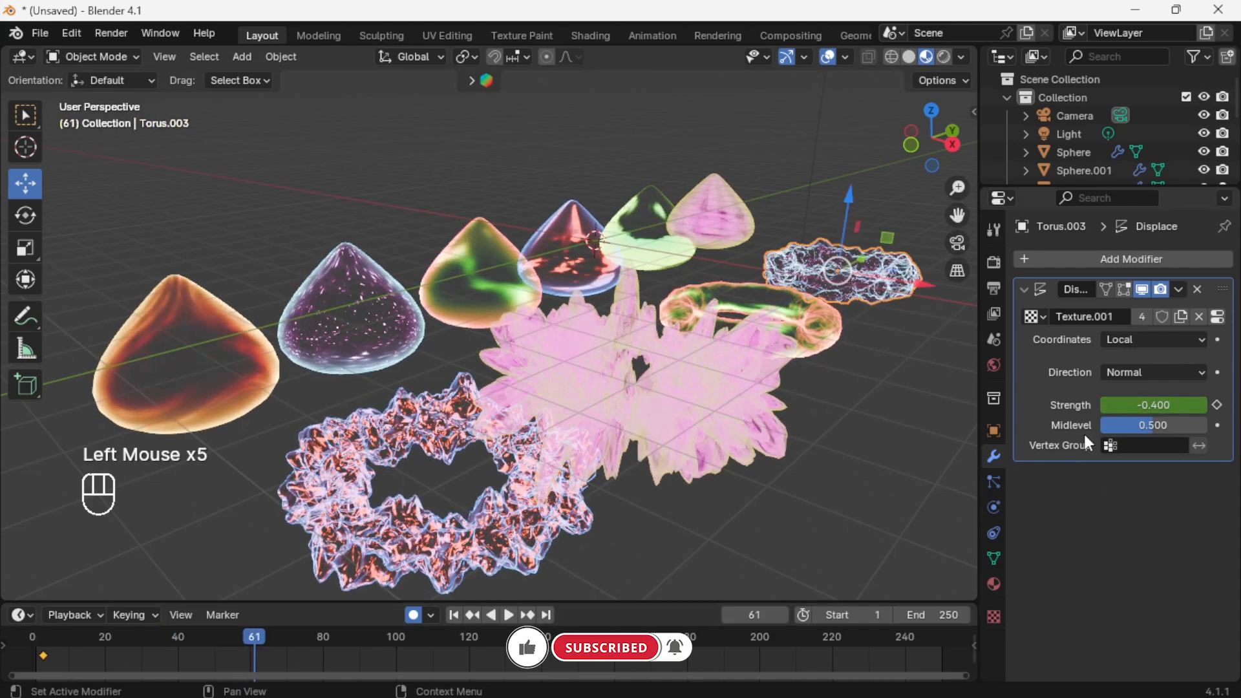
{"action": "left_click_drag", "start_coordinate": [1157, 405], "coordinate": [1197, 406]}
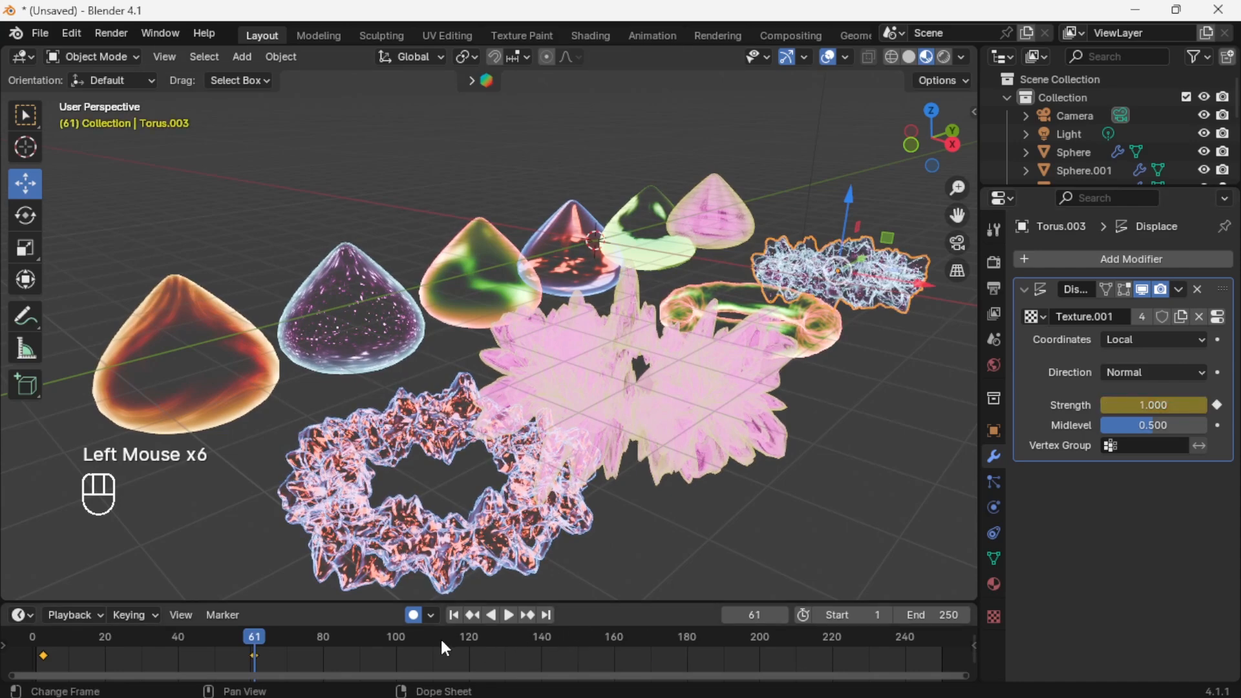
{"action": "left_click", "coordinate": [469, 644]}
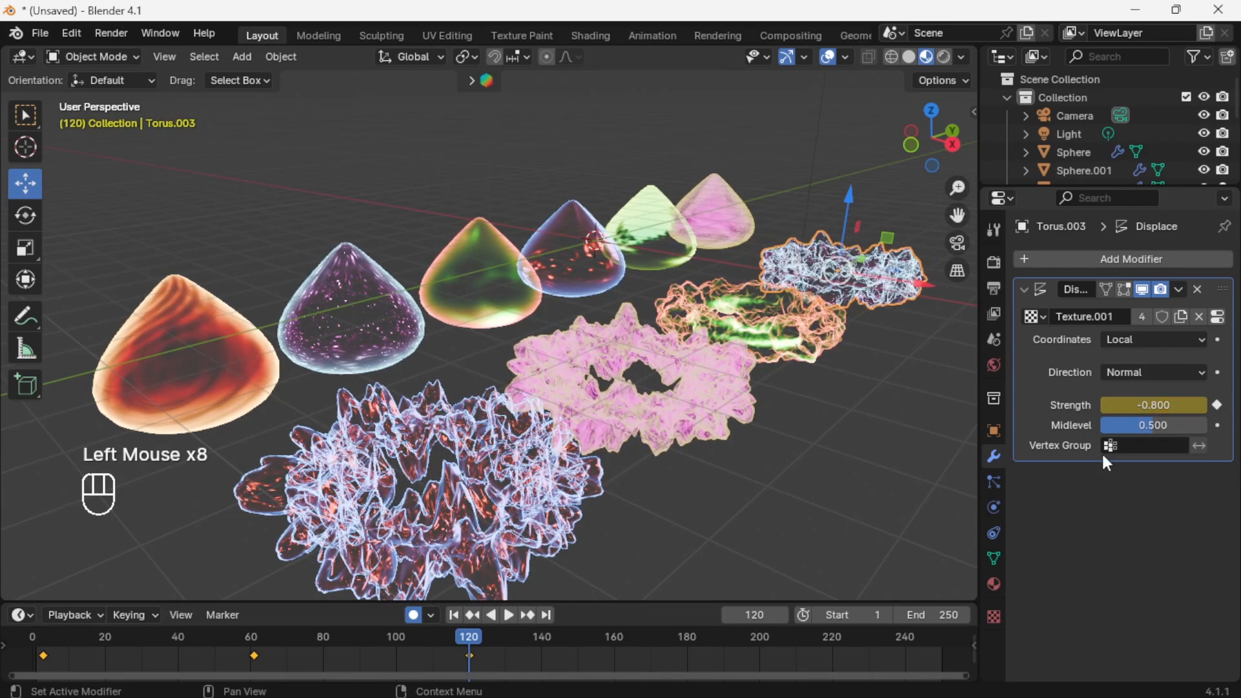
{"action": "left_click", "coordinate": [723, 637]}
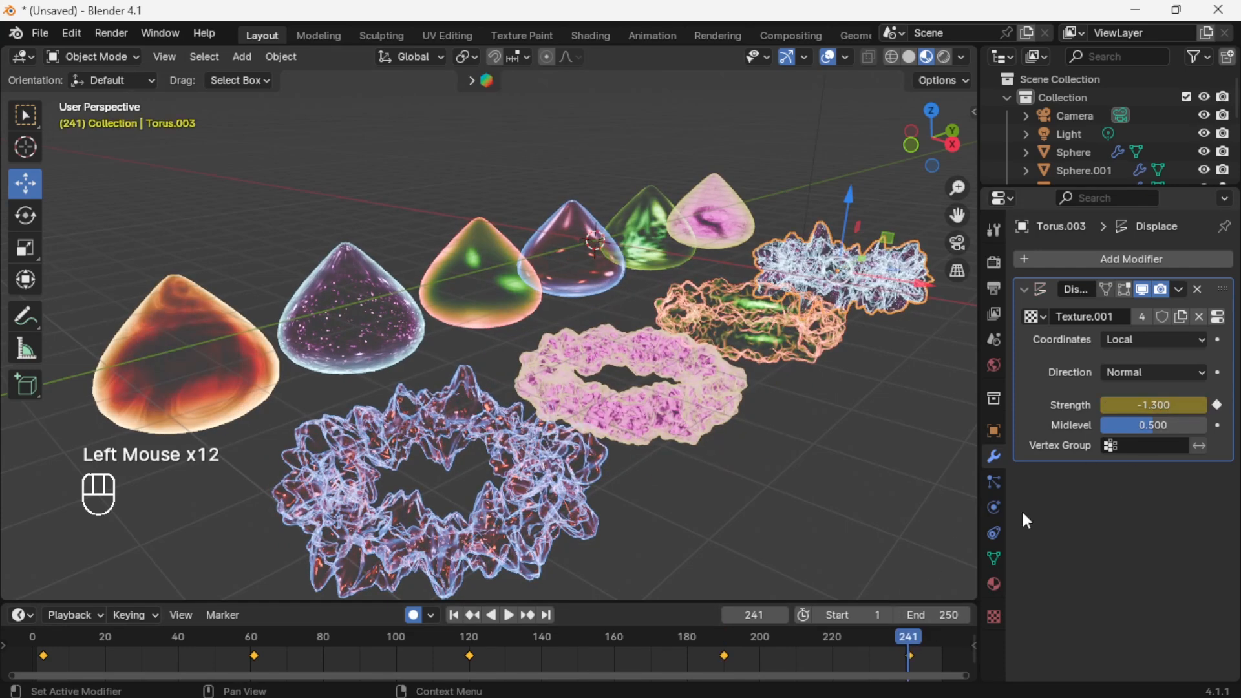
Turn off auto keying and play the animation from the start to watch the tori deform, stopping at frame 42.
{"action": "left_click", "coordinate": [456, 615]}
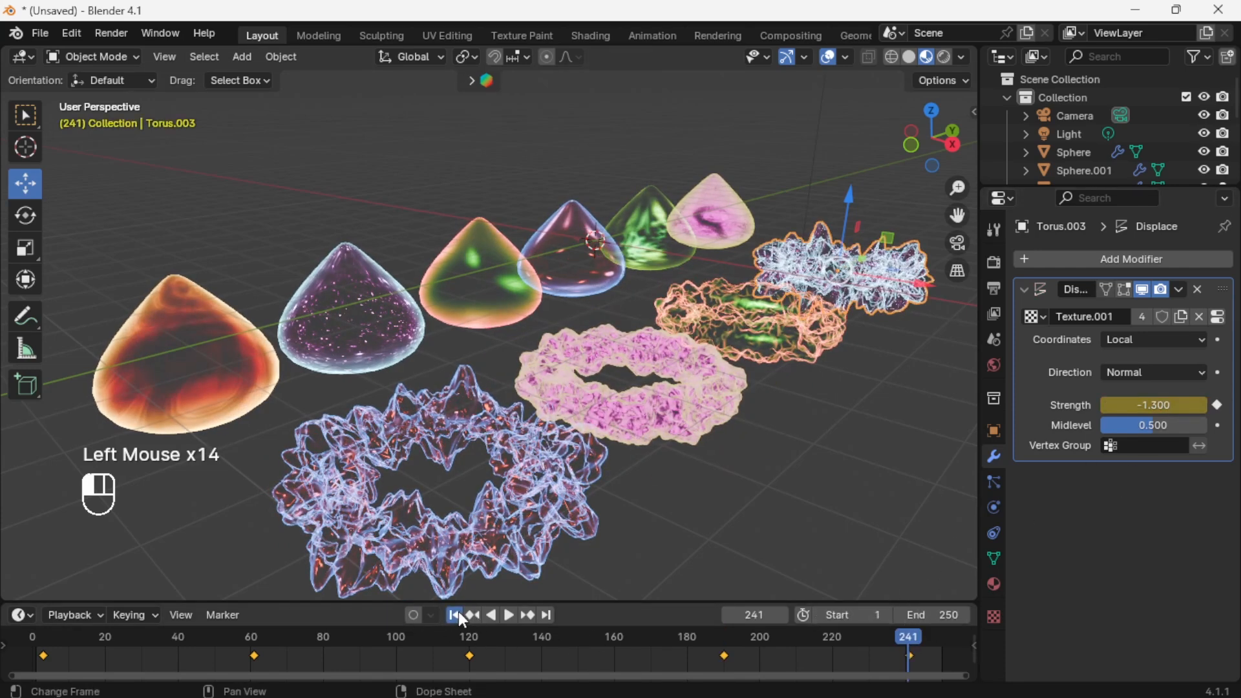
{"action": "left_click", "coordinate": [508, 615]}
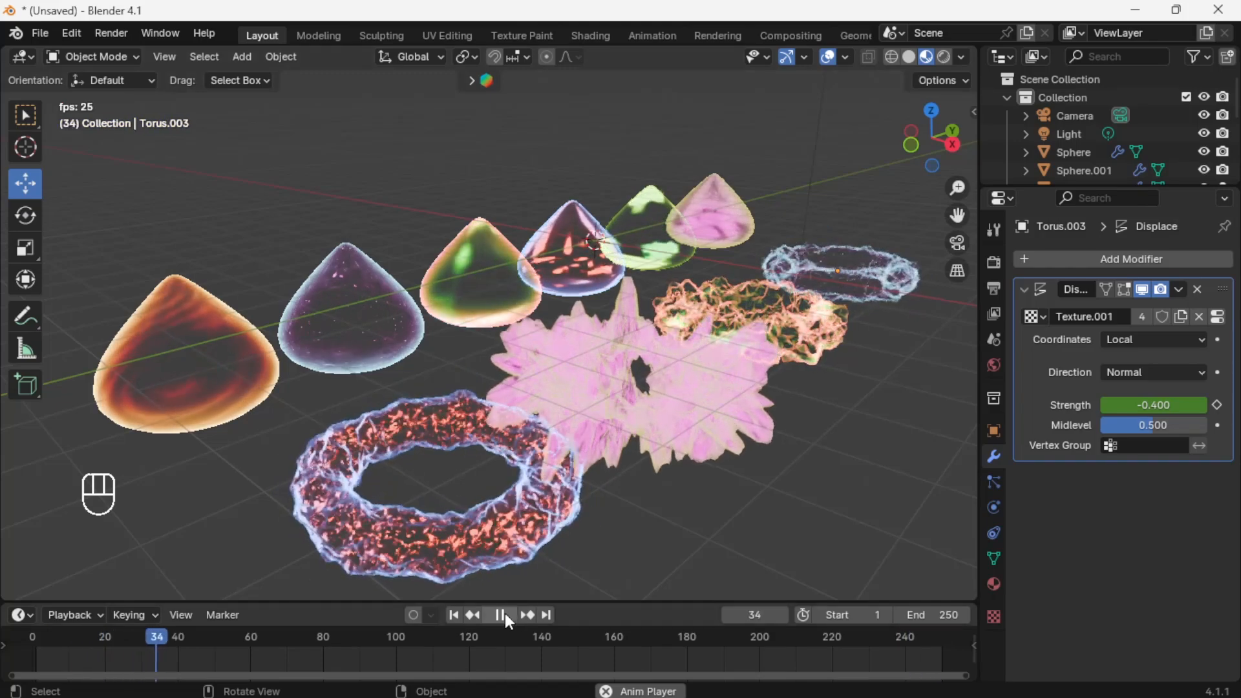
{"action": "left_click", "coordinate": [500, 615]}
Add a cube mesh and move it toward the two farthest tori.
{"action": "left_click", "coordinate": [243, 57]}
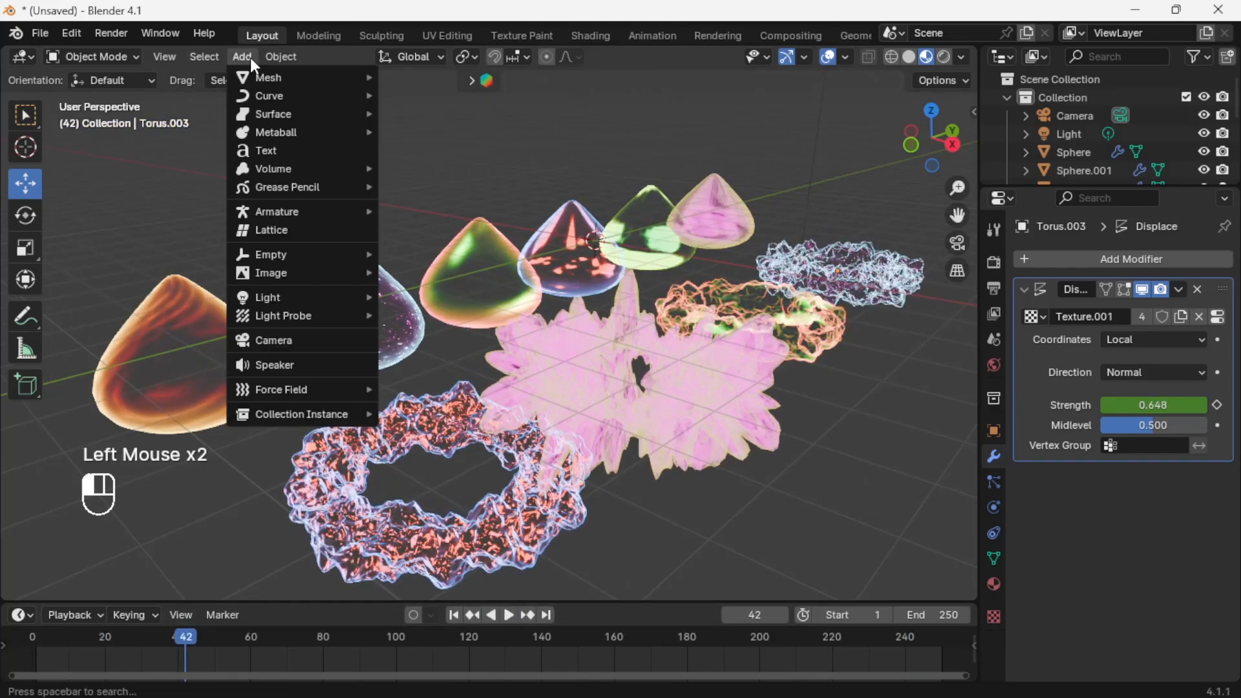
{"action": "mouse_move", "coordinate": [301, 78]}
{"action": "left_click", "coordinate": [422, 97]}
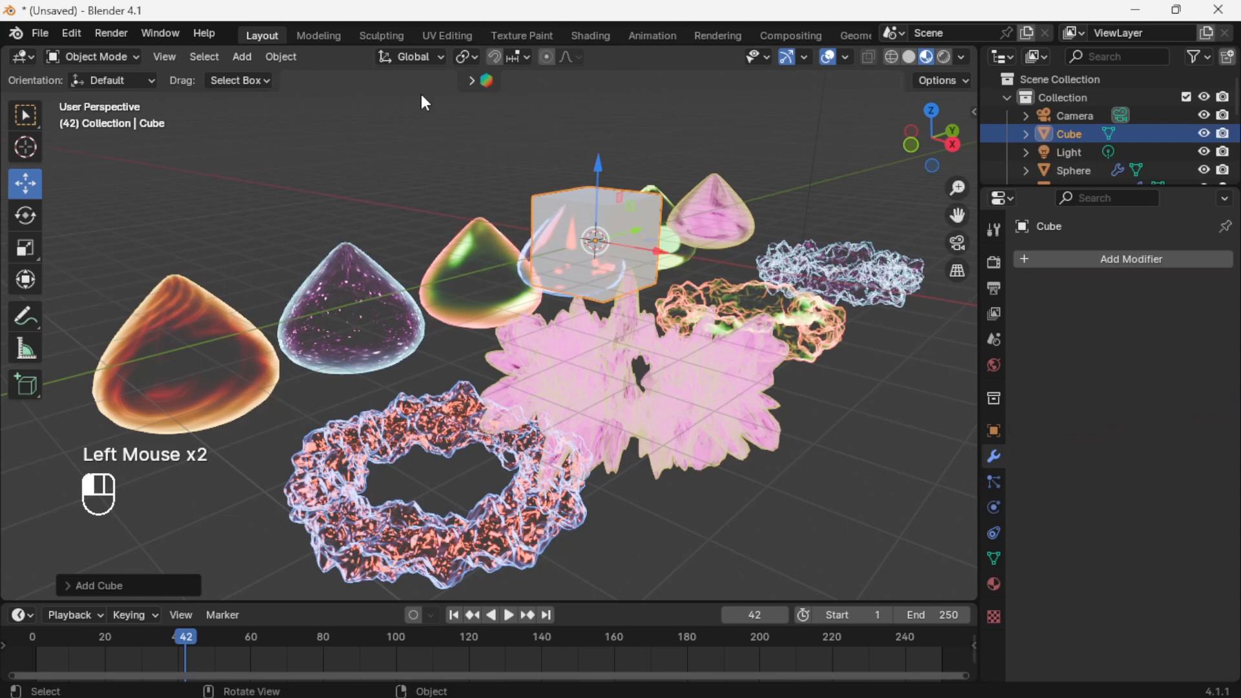
{"action": "left_click_drag", "start_coordinate": [661, 277], "coordinate": [787, 344]}
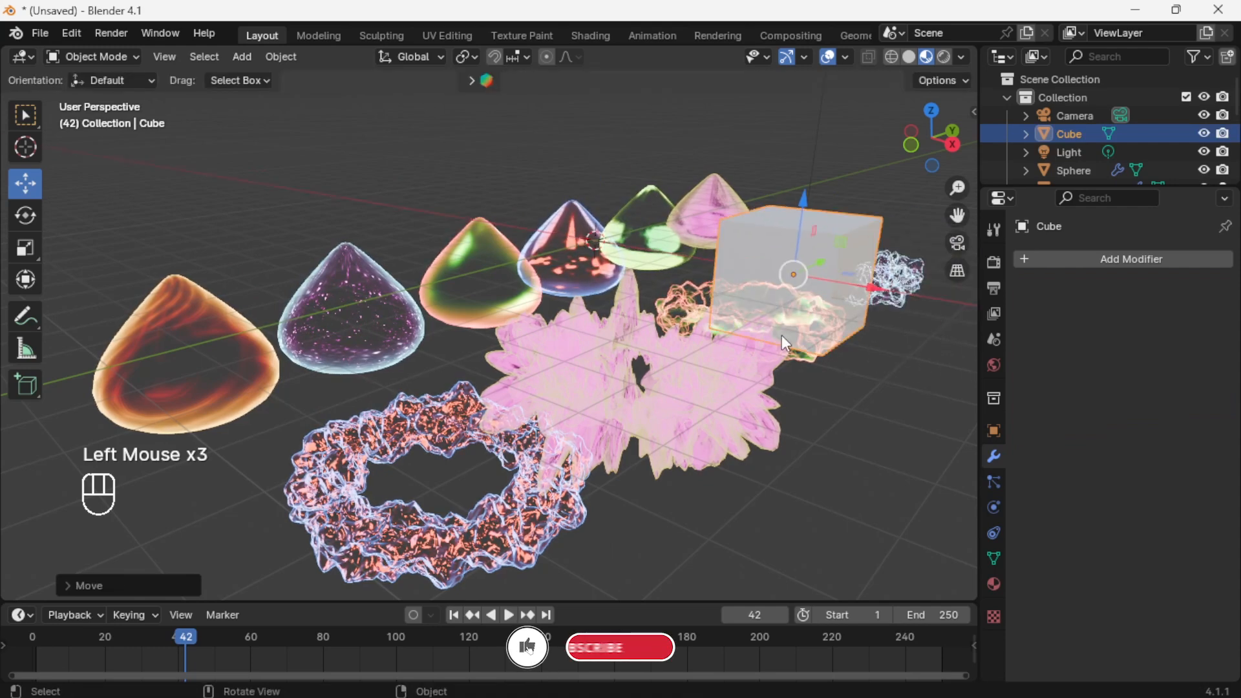
Assign the energy.006 material to the cube and move the cube behind the row of tapered spheres.
{"action": "left_click", "coordinate": [994, 585]}
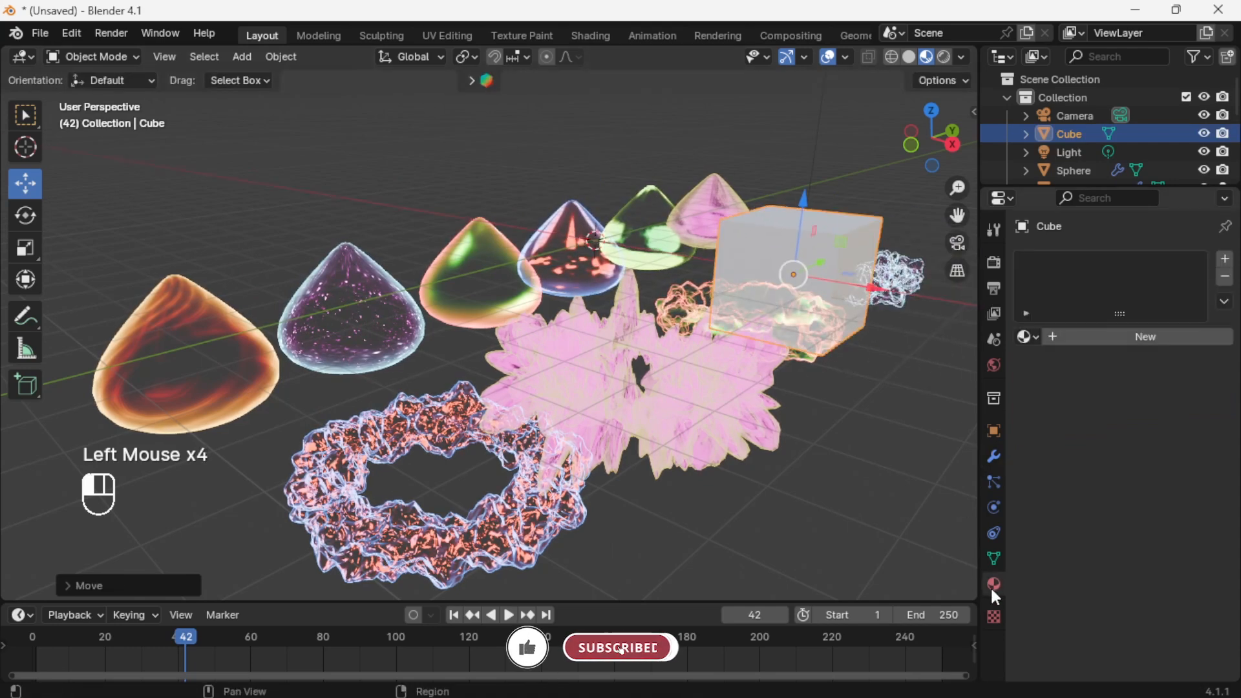
{"action": "left_click", "coordinate": [1028, 337]}
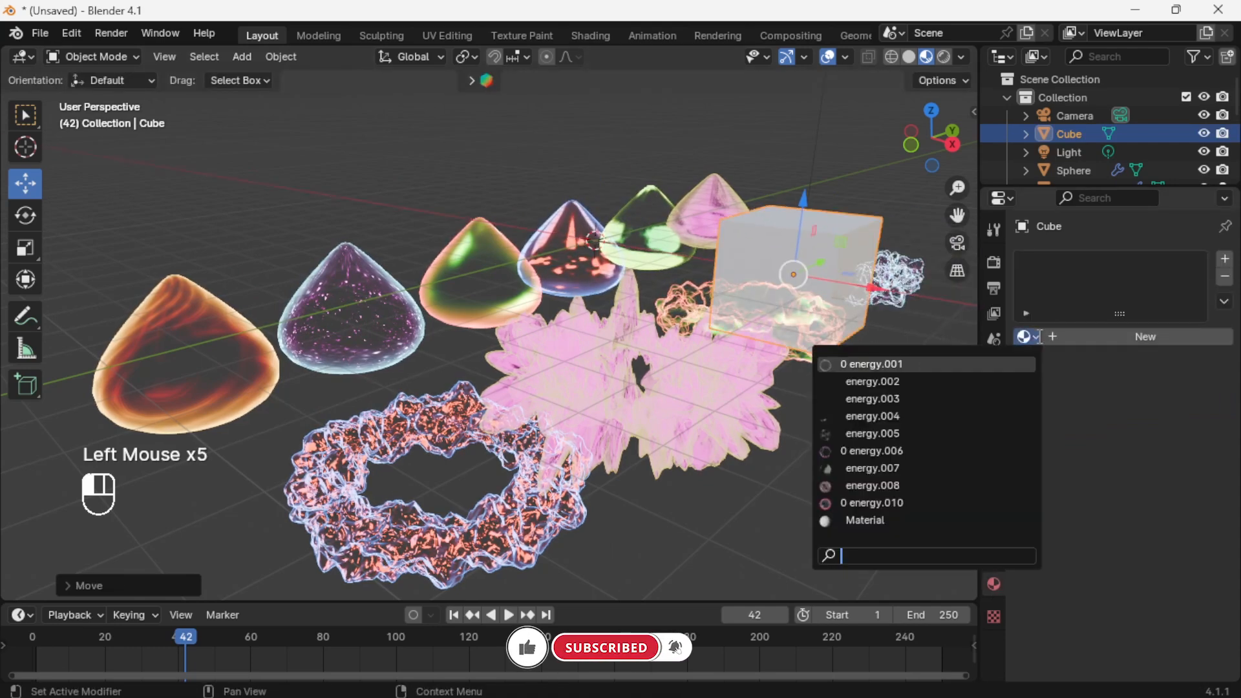
{"action": "left_click", "coordinate": [894, 453]}
{"action": "left_click_drag", "start_coordinate": [878, 304], "coordinate": [537, 349]}
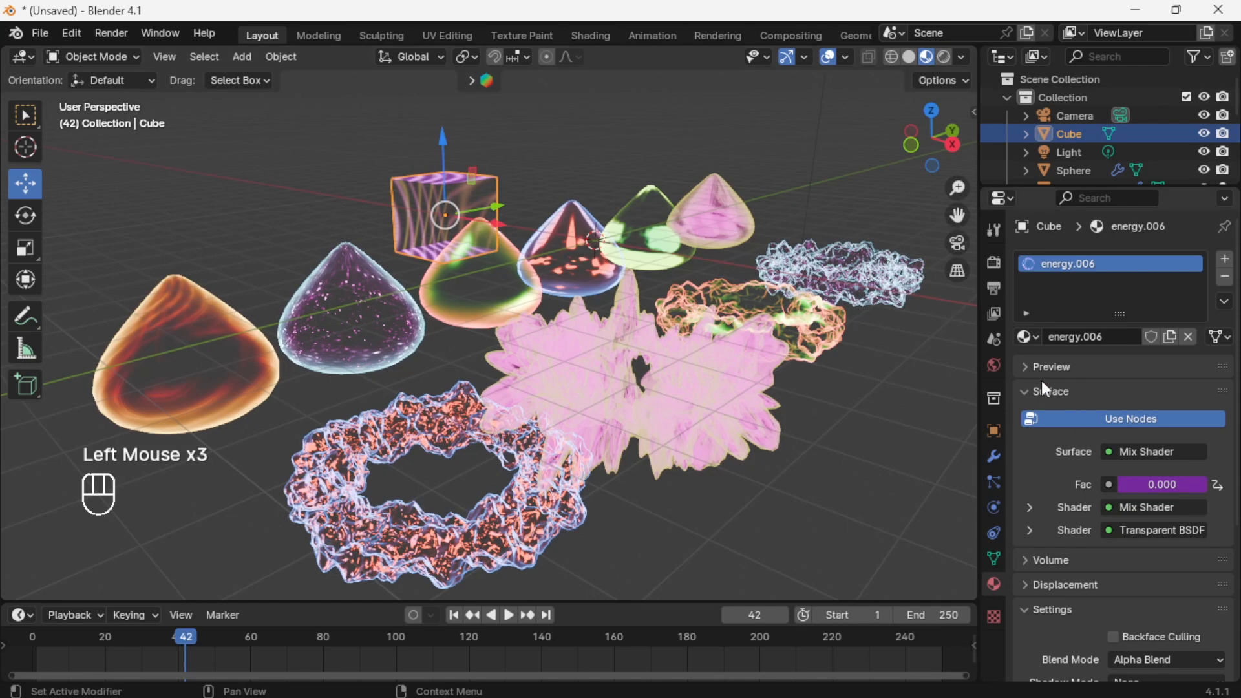
Try the energy.008 material on the cube and replace it with energy.010.
{"action": "left_click", "coordinate": [1028, 337]}
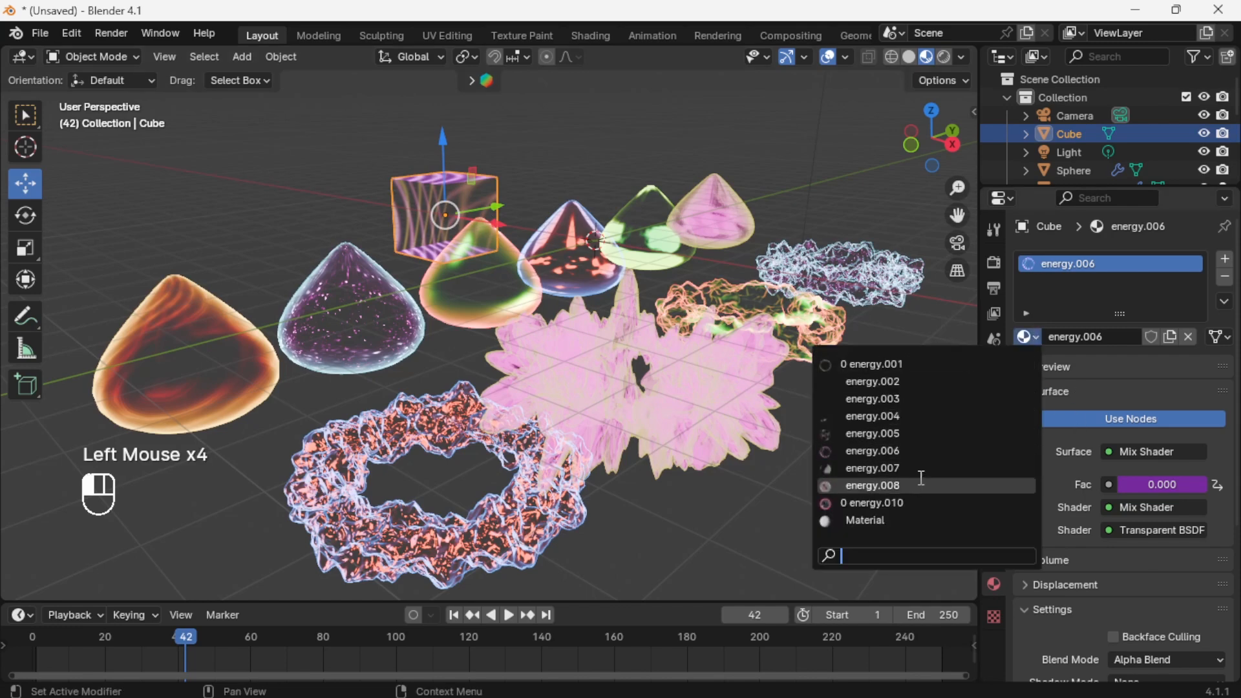
{"action": "left_click", "coordinate": [923, 486]}
{"action": "left_click", "coordinate": [1029, 339]}
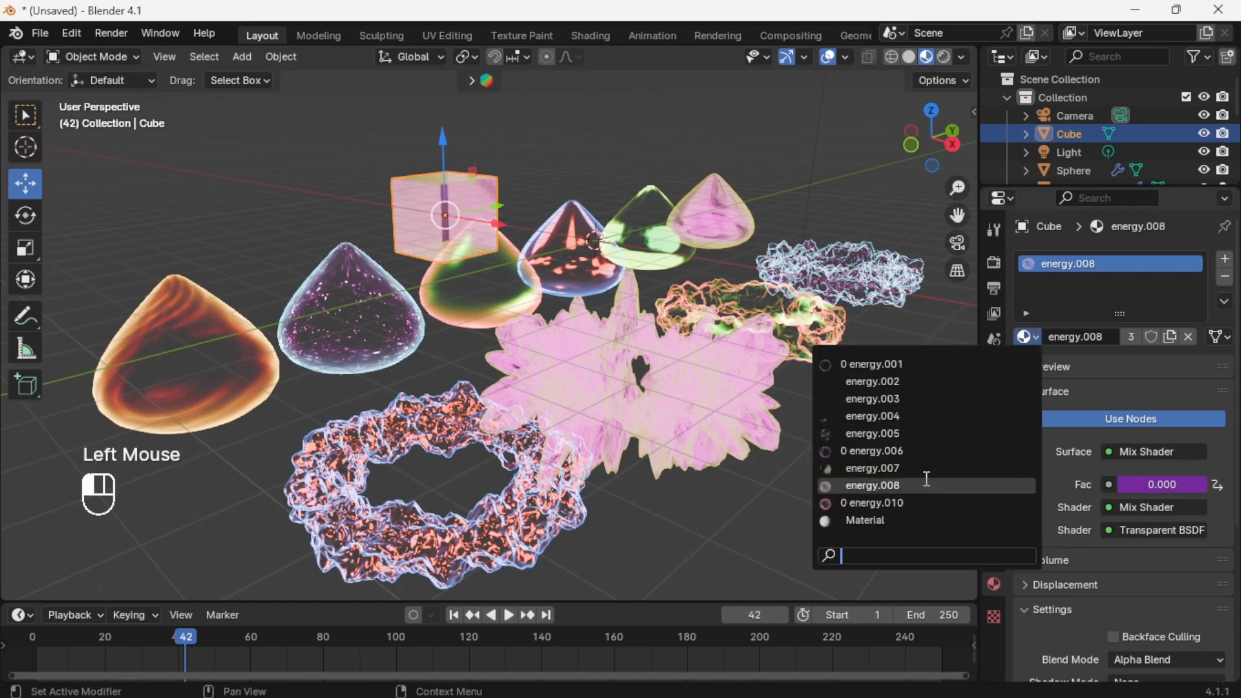
{"action": "left_click", "coordinate": [913, 504]}
{"action": "left_click", "coordinate": [1035, 337]}
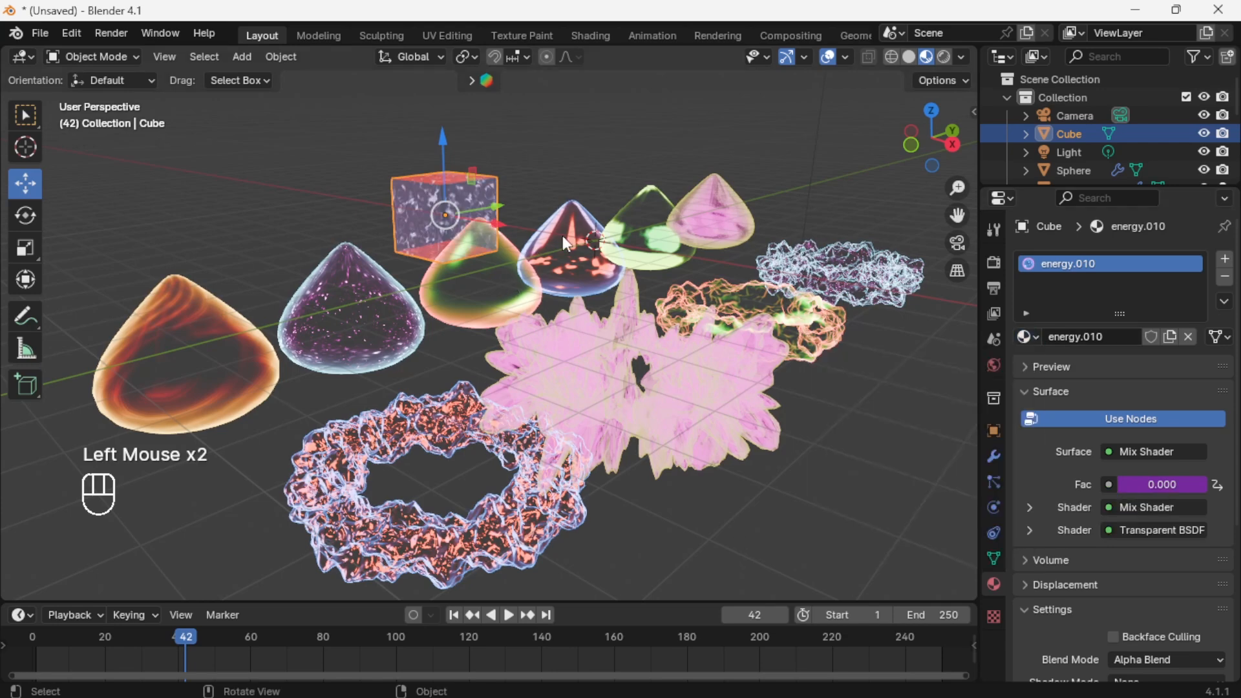
Scale the cube up about 2.5 times, move it farther behind the spheres, and deselect it.
{"action": "key", "text": "s"}
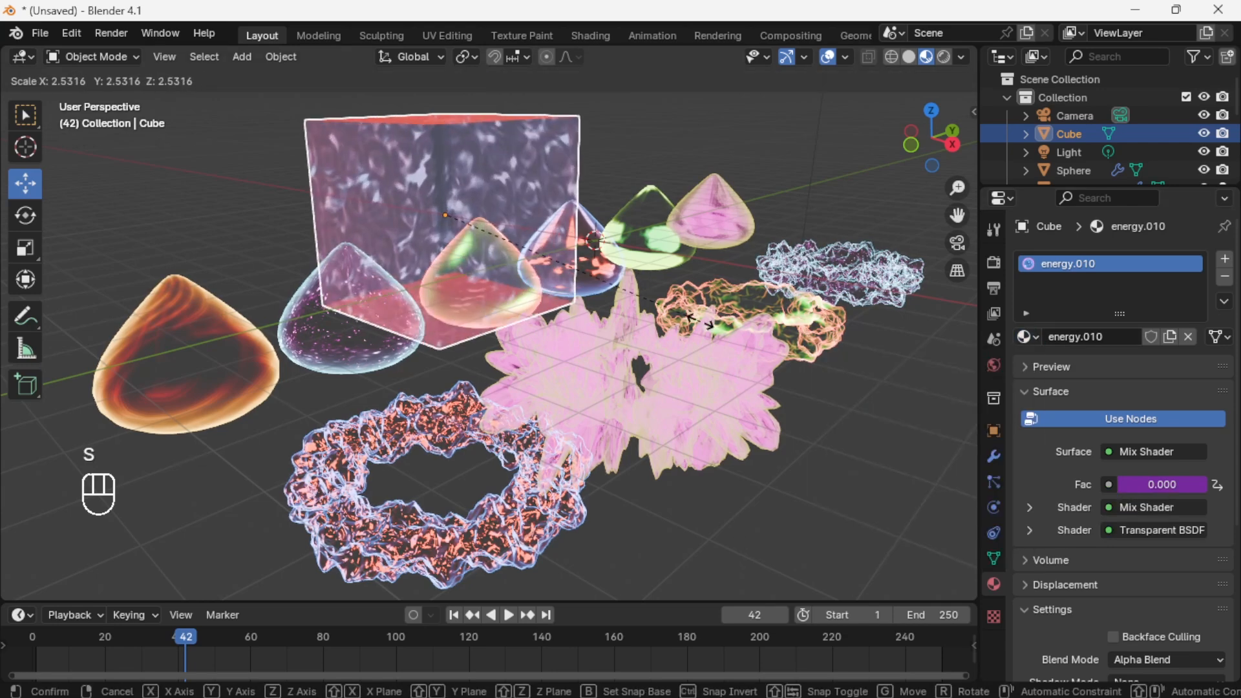
{"action": "left_click", "coordinate": [561, 263]}
{"action": "left_click_drag", "start_coordinate": [504, 233], "coordinate": [437, 222]}
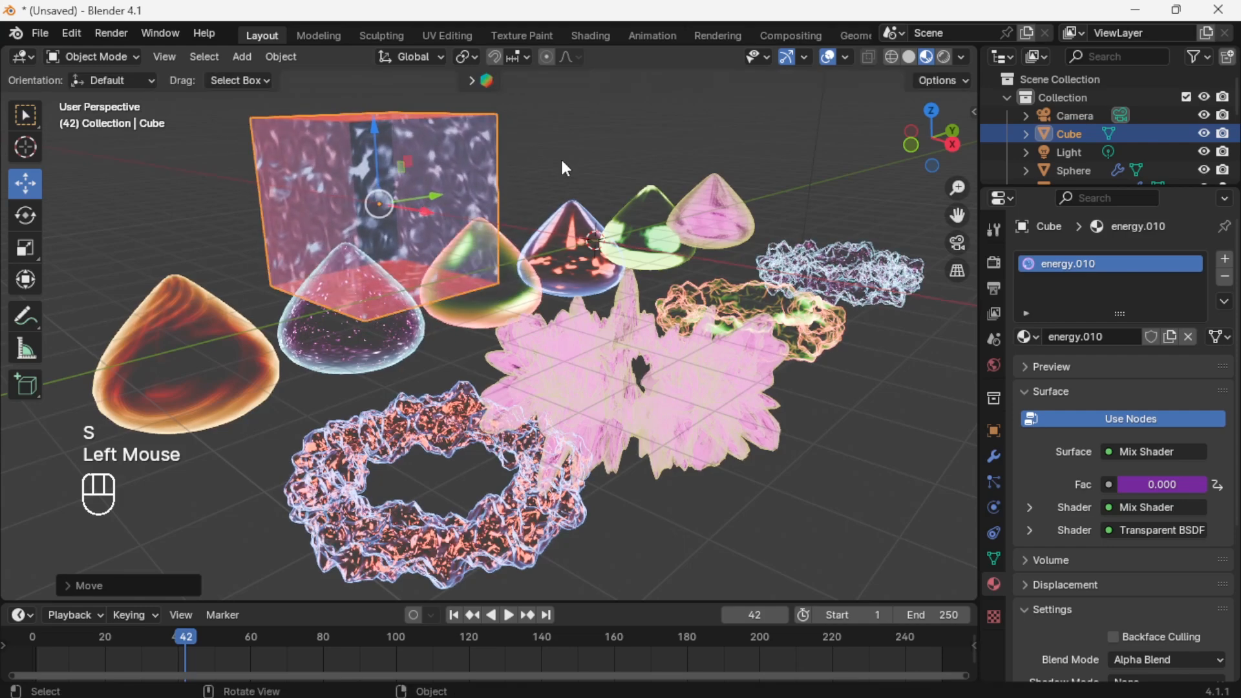
{"action": "left_click", "coordinate": [522, 211]}
Play the animation to preview the cube's energy.010 material and delete the cube during playback.
{"action": "left_click", "coordinate": [508, 616]}
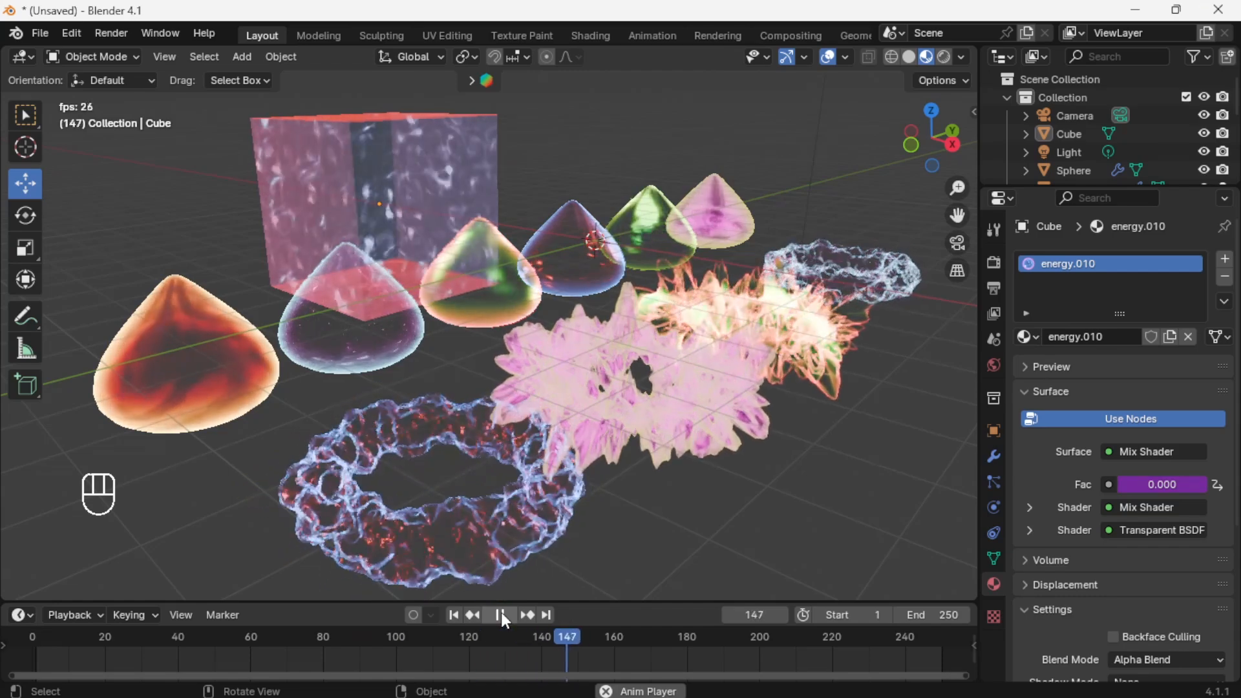
{"action": "left_click", "coordinate": [545, 192]}
{"action": "left_click", "coordinate": [442, 194]}
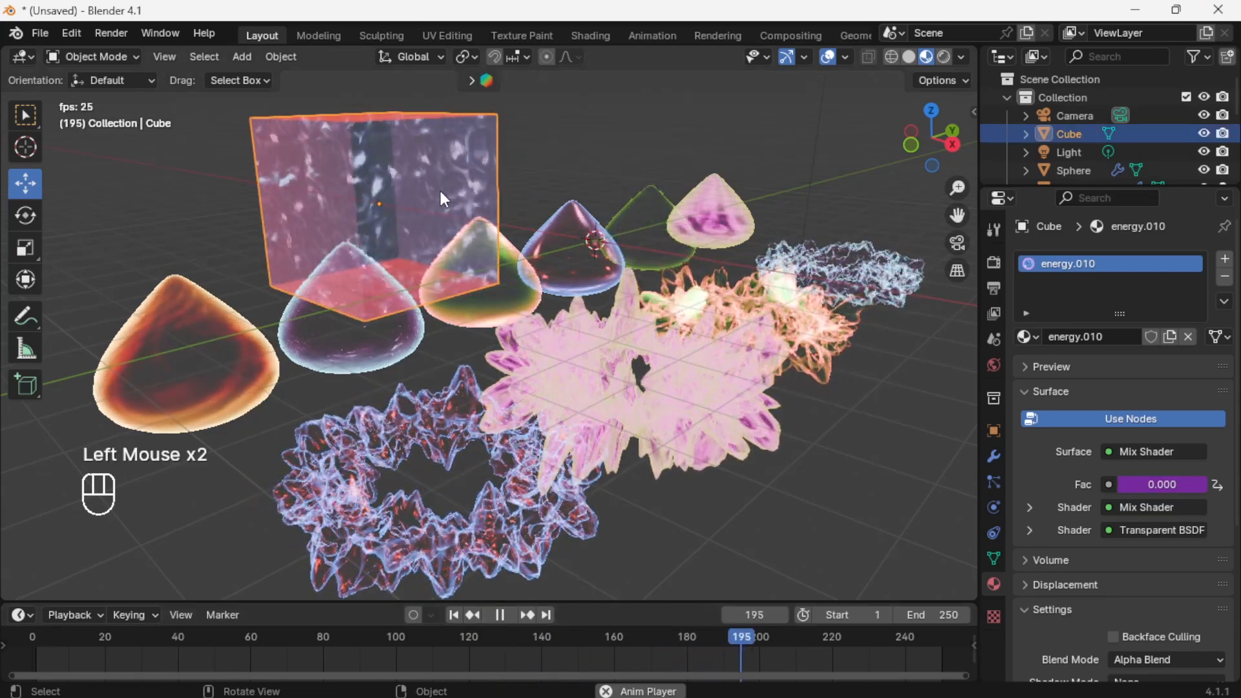
{"action": "key", "text": "Delete"}
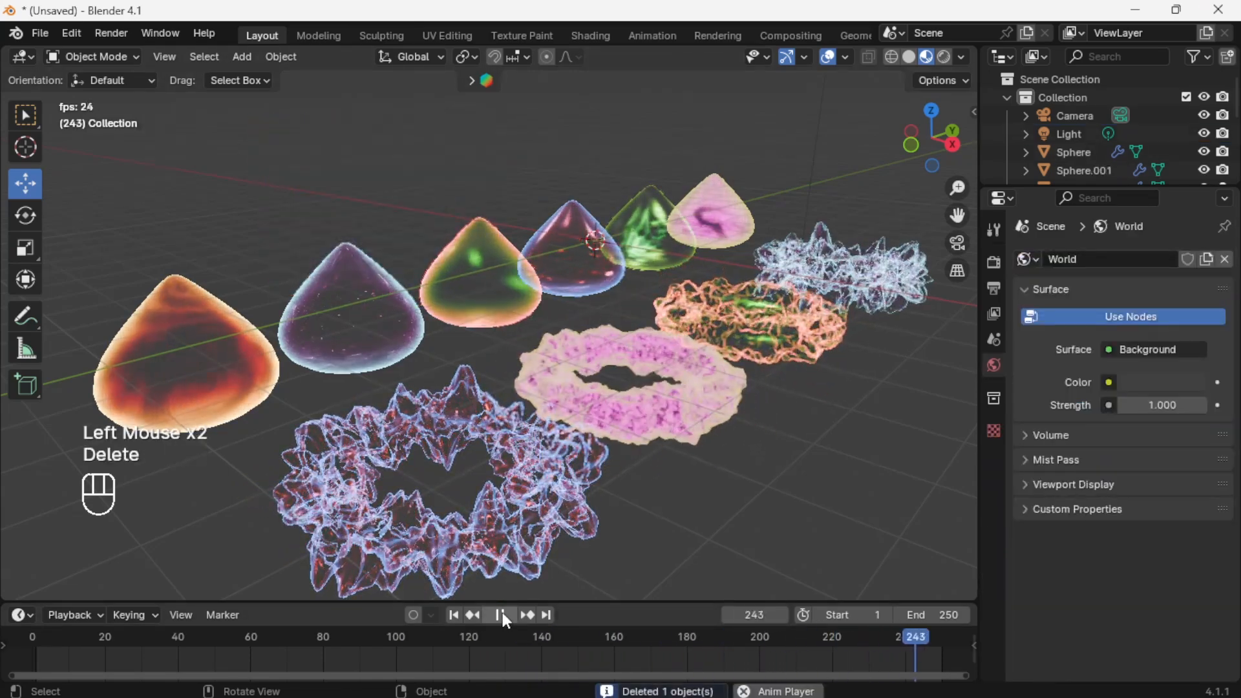